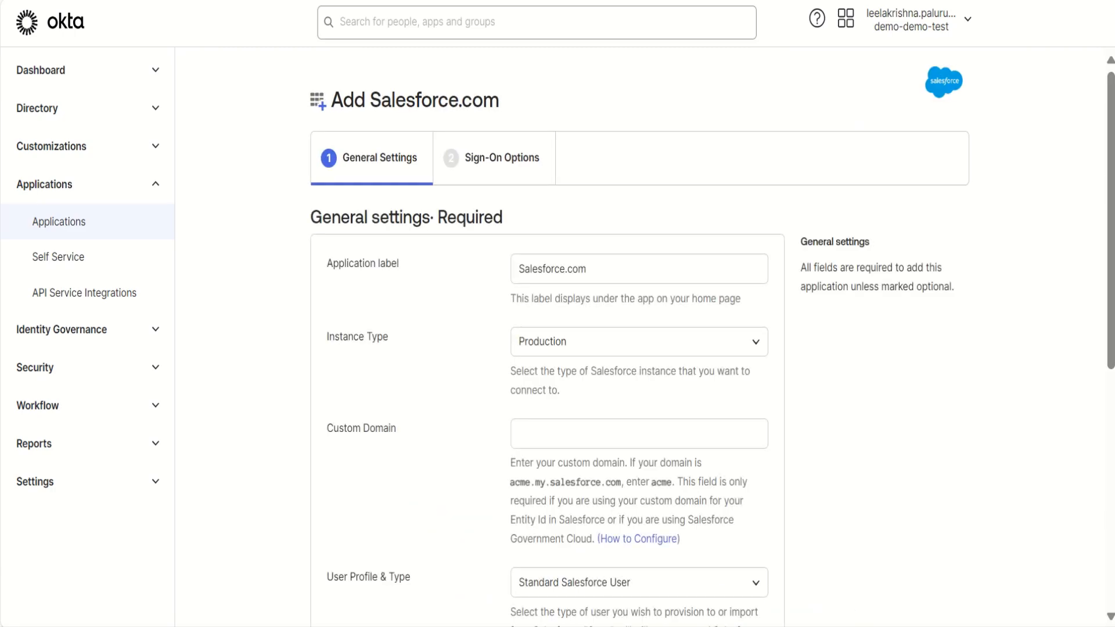
- Switch to Salesforce Setup, open the My Domain company settings and copy the domain prefix enhisecure9-dev-ed.develop from the current URL
scroll(639, 337, down, 2)
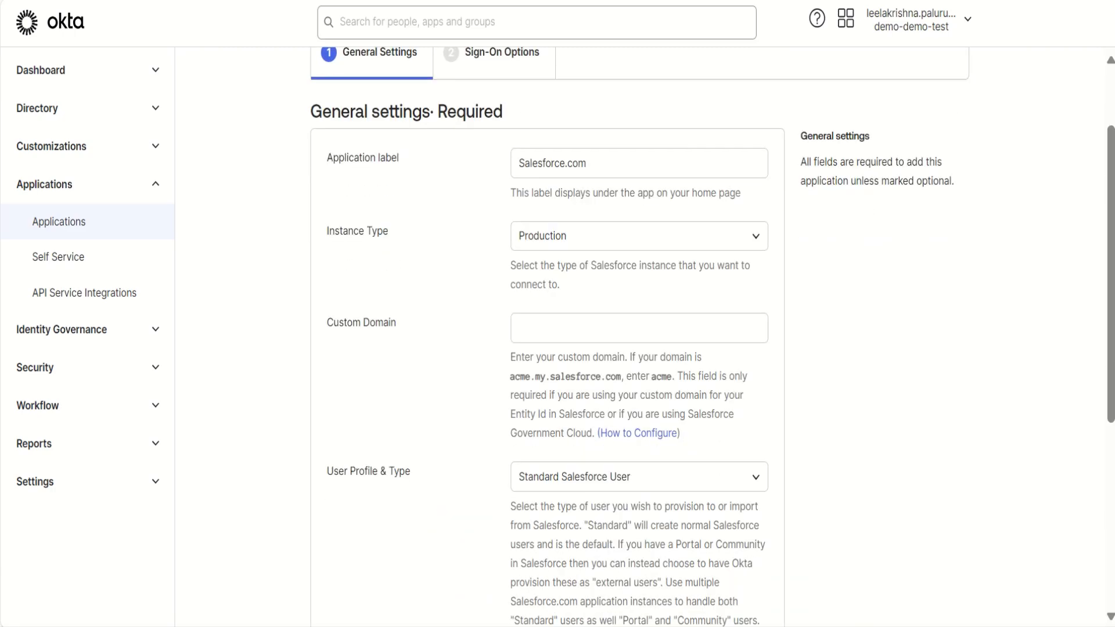
drag(327, 322, 396, 322)
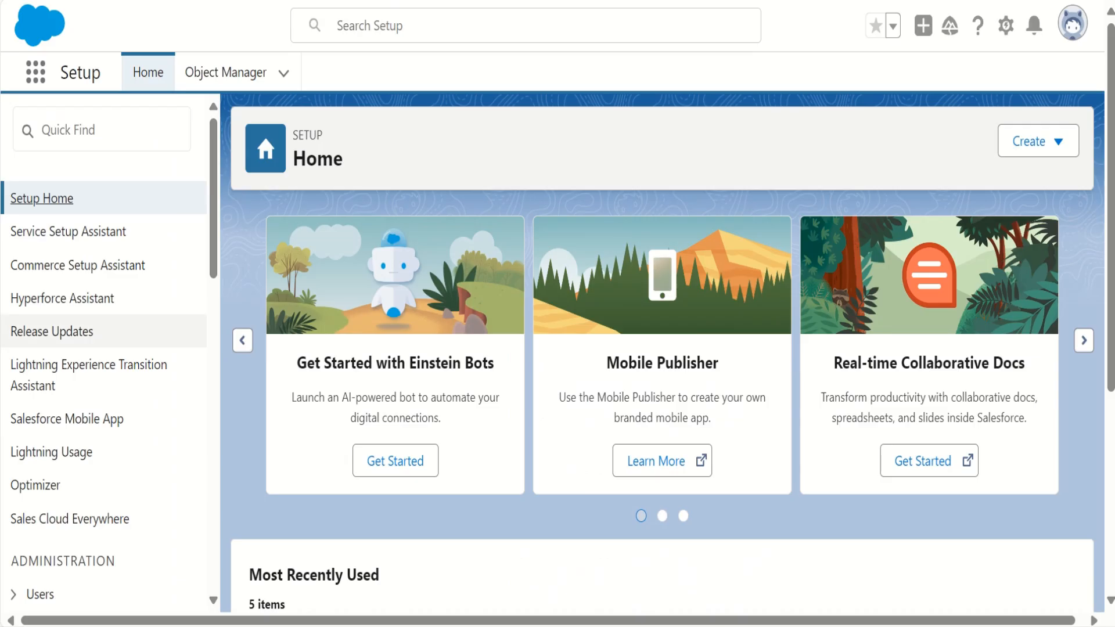
scroll(105, 348, down, 15)
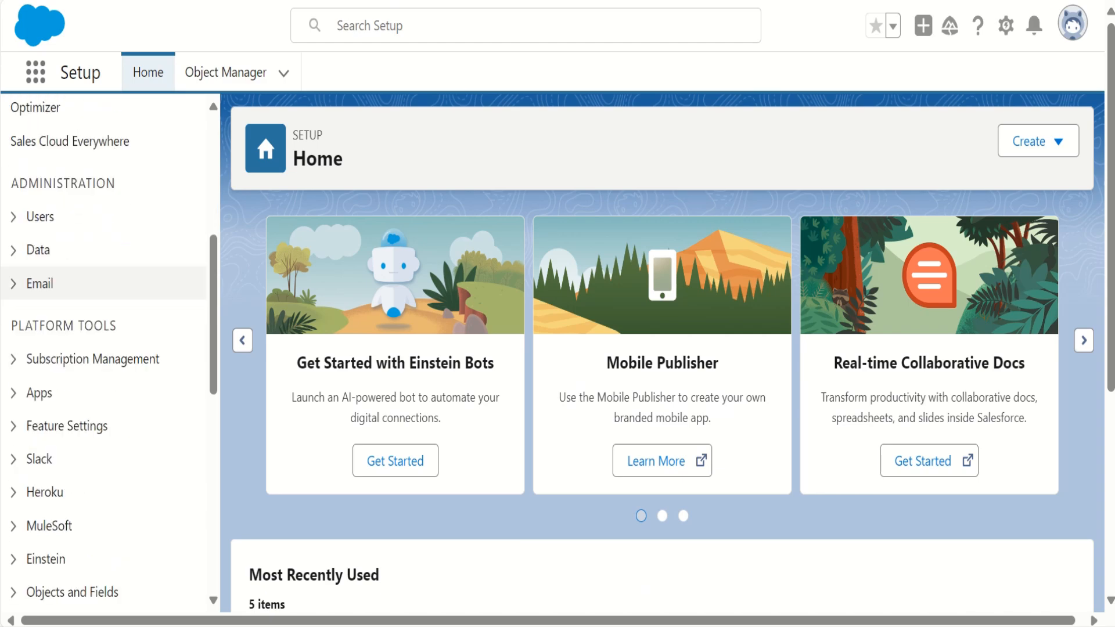
scroll(105, 348, down, 3)
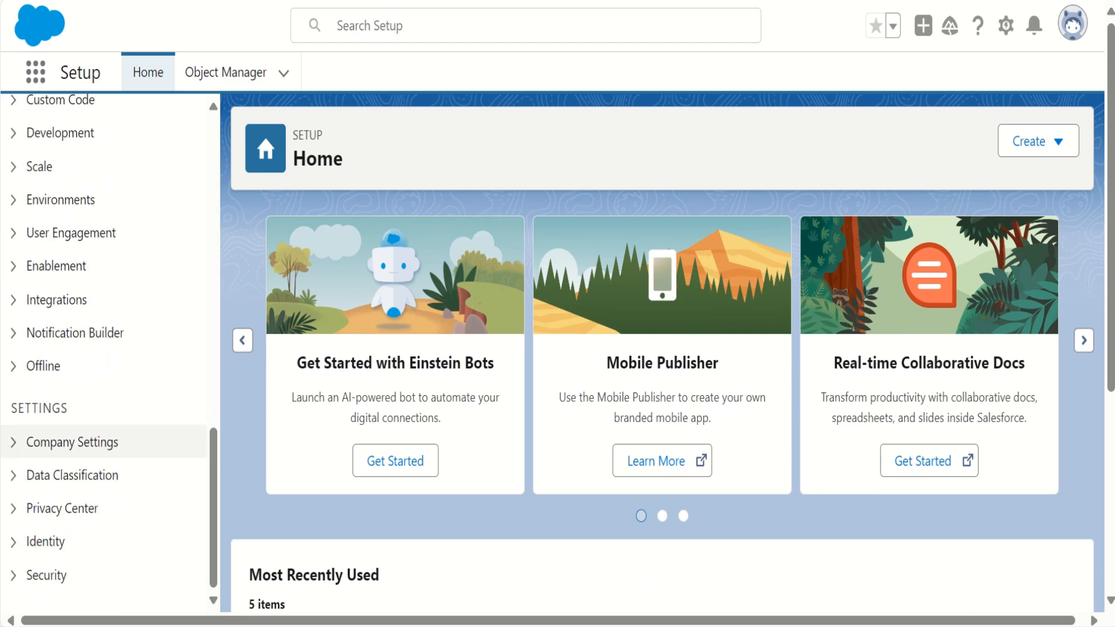
click(72, 440)
scroll(63, 459, down, 1)
click(64, 458)
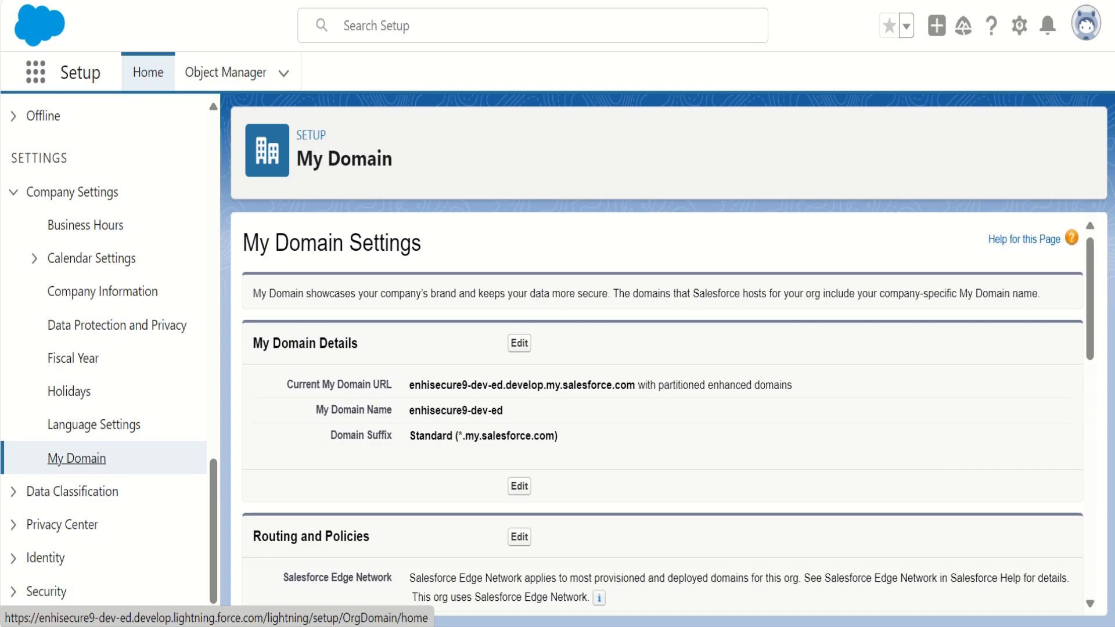
drag(409, 385, 544, 385)
key(ctrl+c)
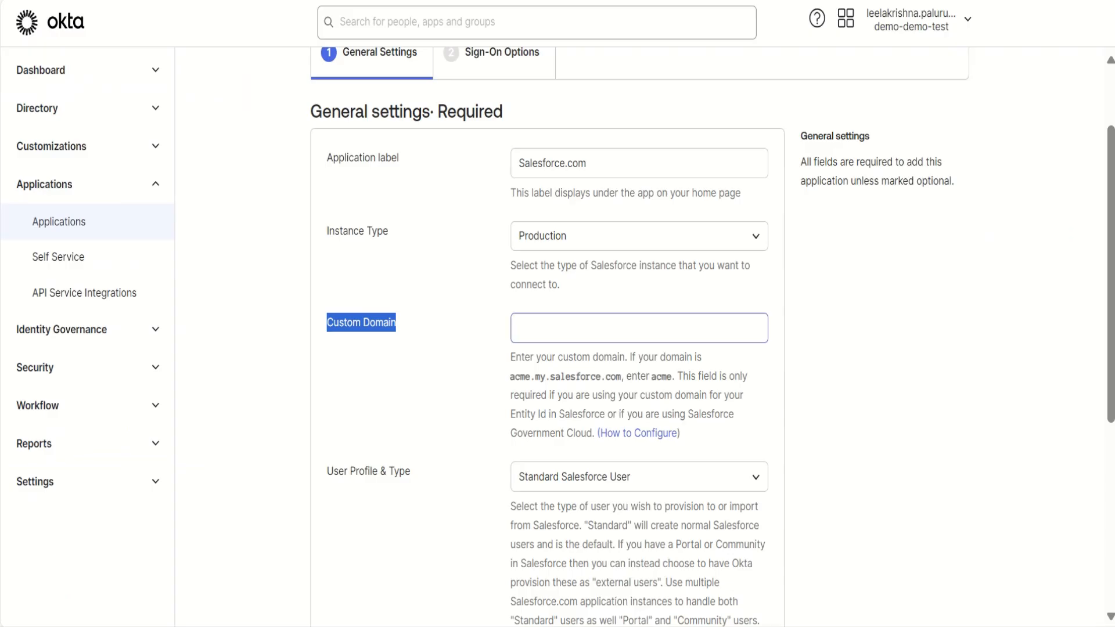
- Back in Okta, set the custom domain to enhisecure9-dev-ed.develop and continue to the sign-on options with browser plugin auto-submit disabled
click(638, 328)
key(ctrl+v)
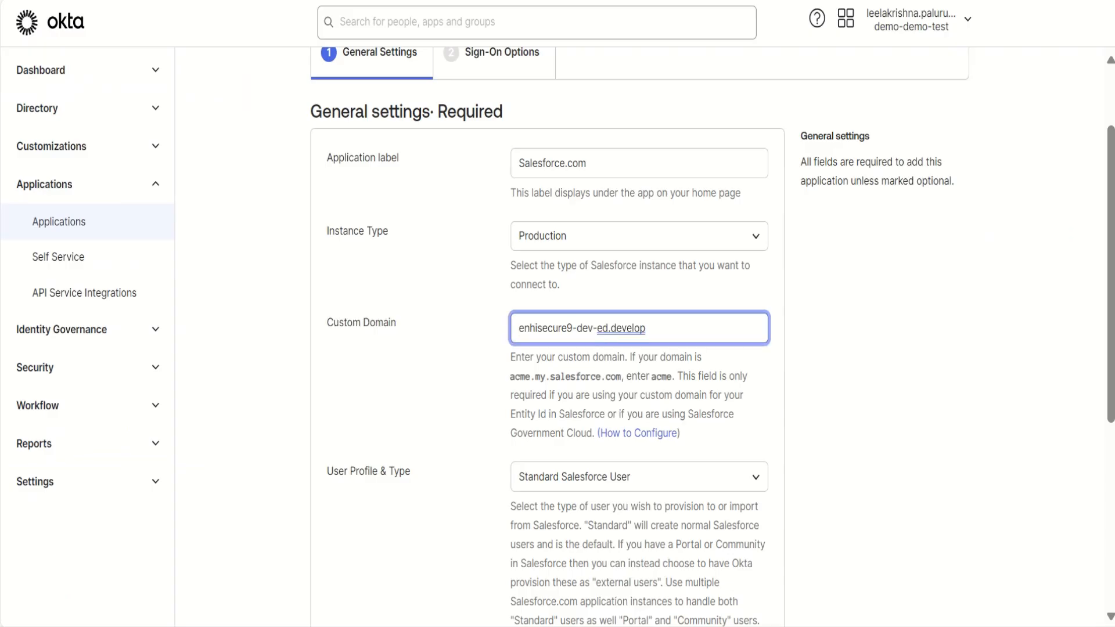
scroll(639, 337, down, 5)
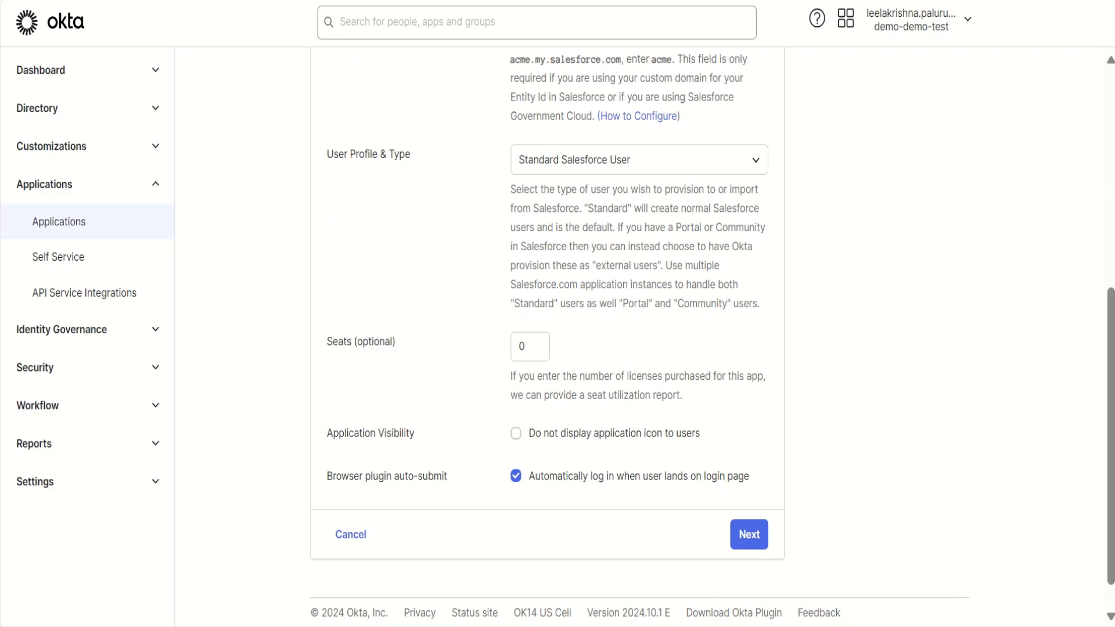
click(516, 476)
click(749, 535)
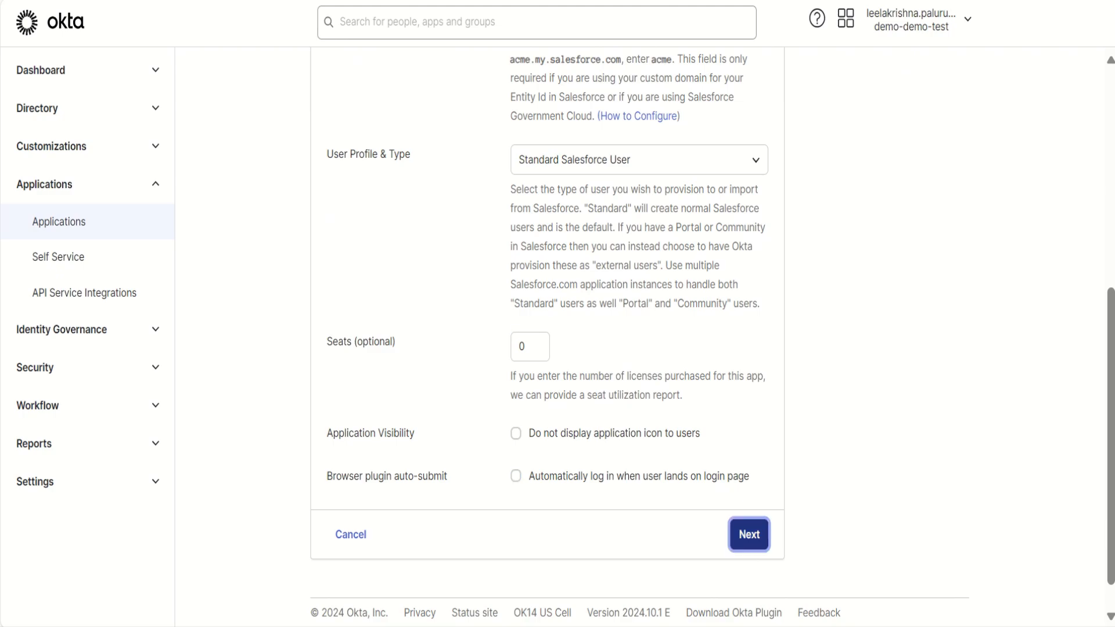
- Select SAML 2.0 as the sign-on method and expand the additional metadata details
scroll(546, 325, down, 5)
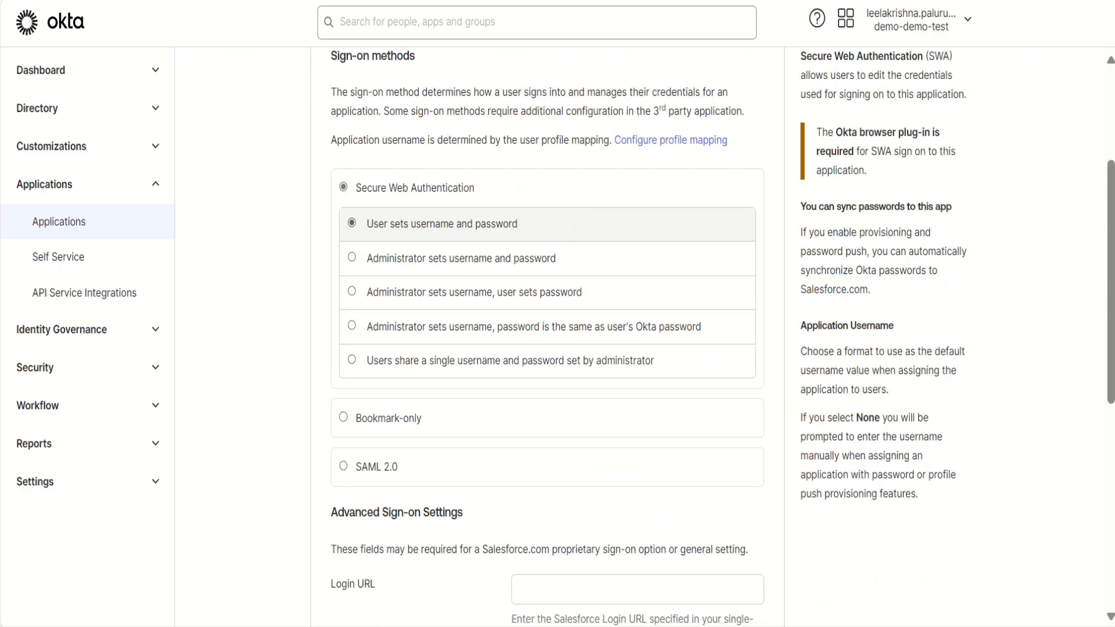
click(343, 467)
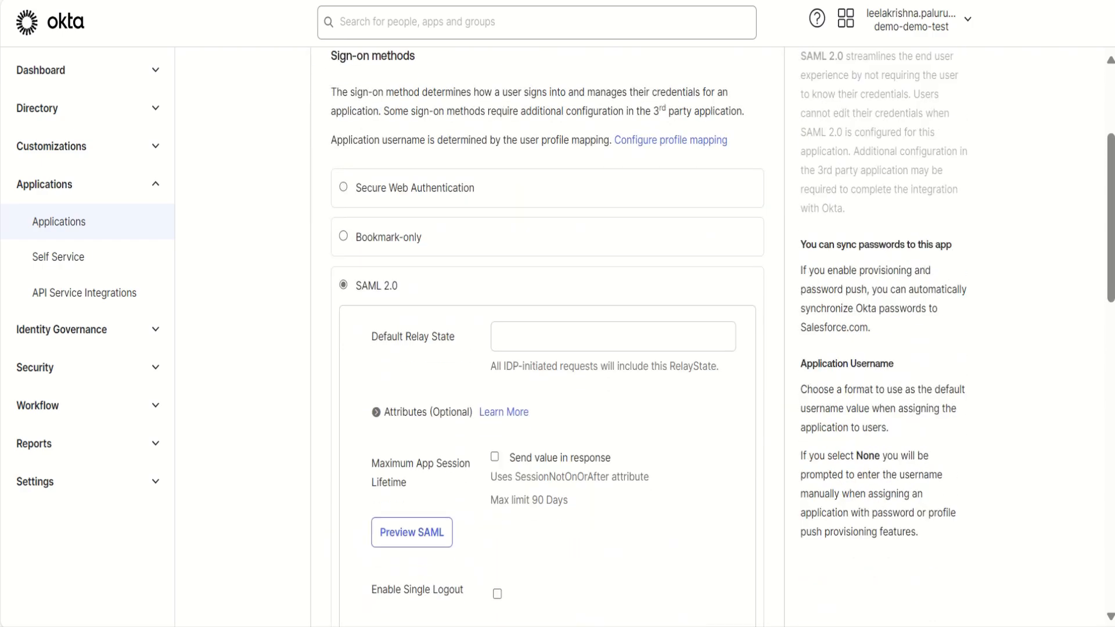
scroll(546, 326, down, 3)
scroll(545, 325, down, 4)
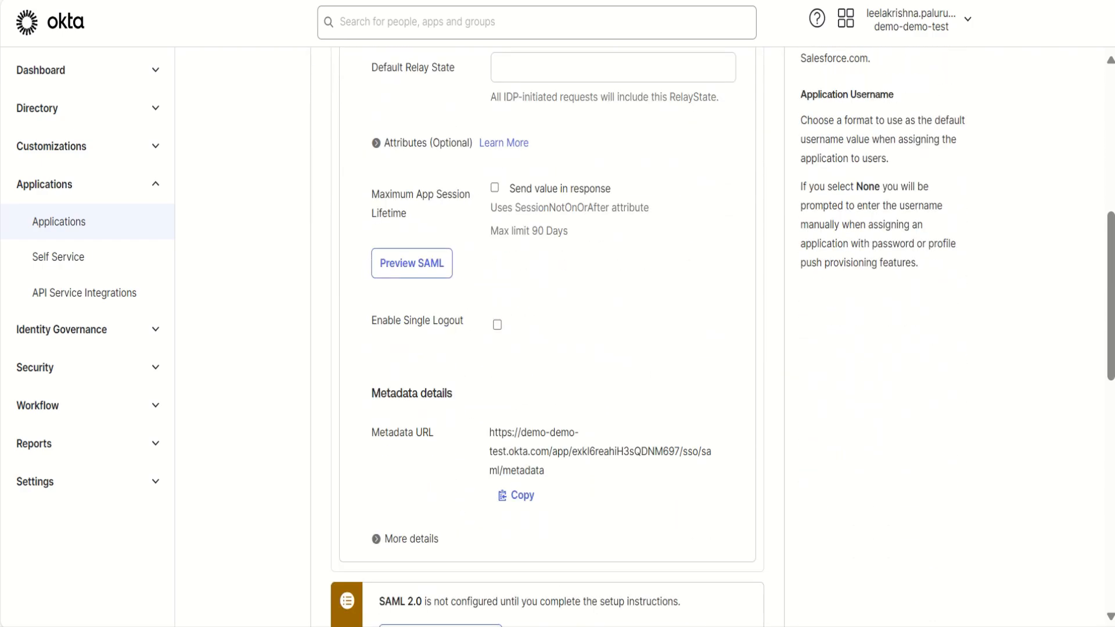
click(412, 491)
scroll(546, 360, down, 5)
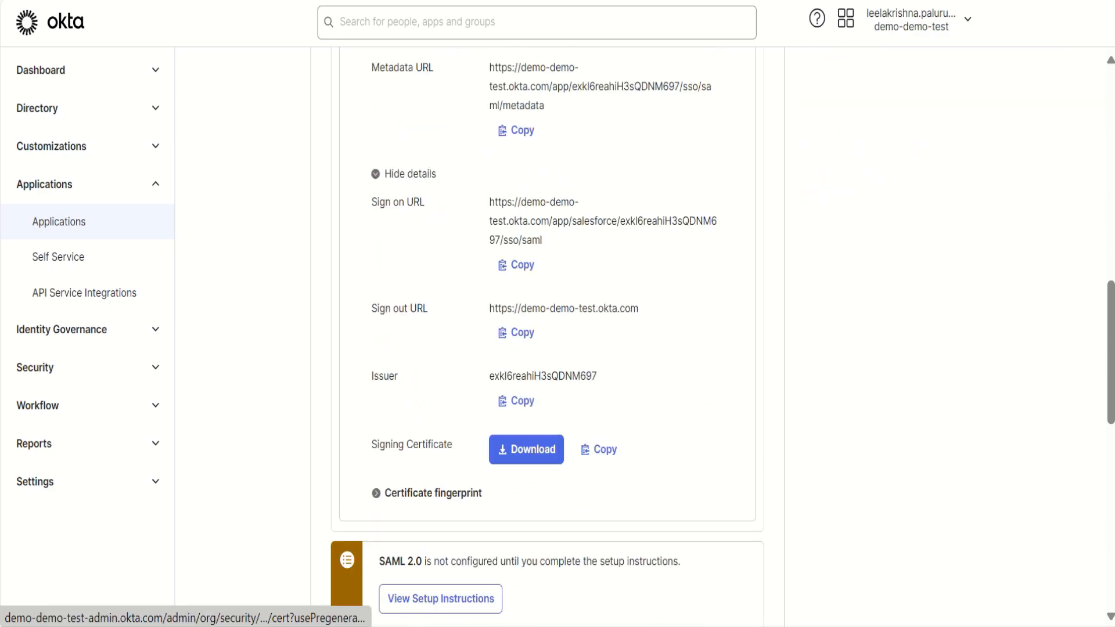
- Download the SAML signing certificate and save it as okta.cert
click(526, 448)
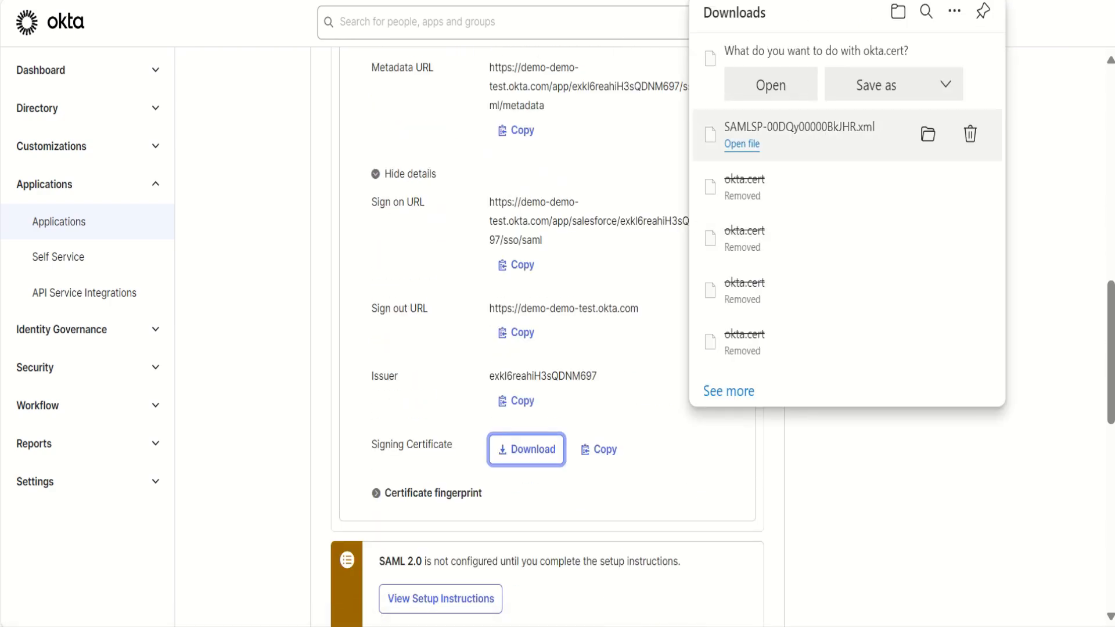
click(876, 86)
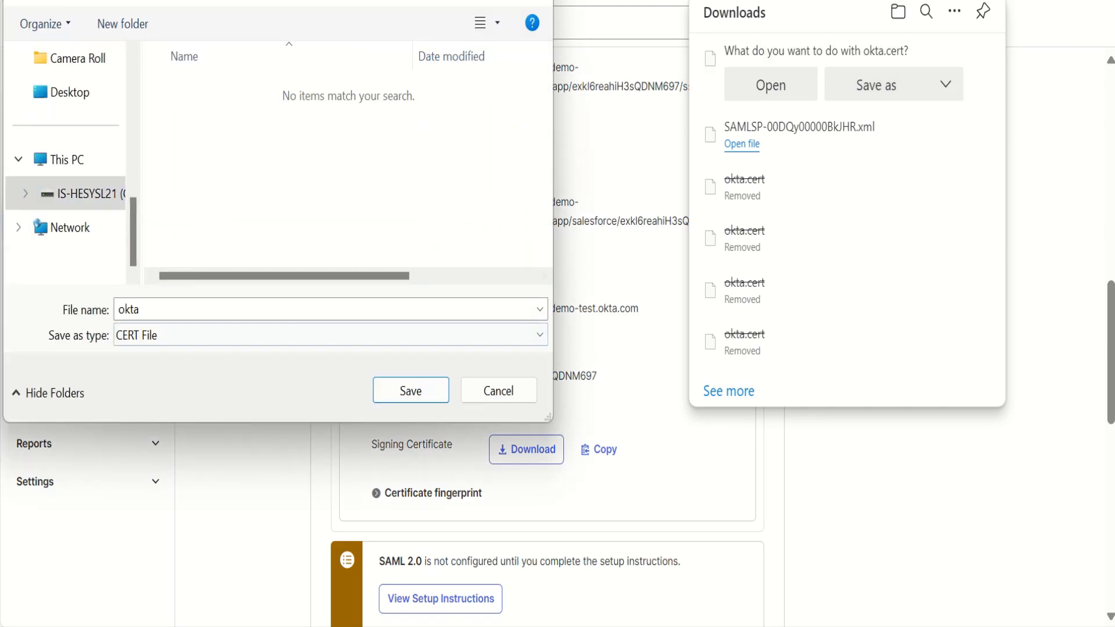
click(410, 390)
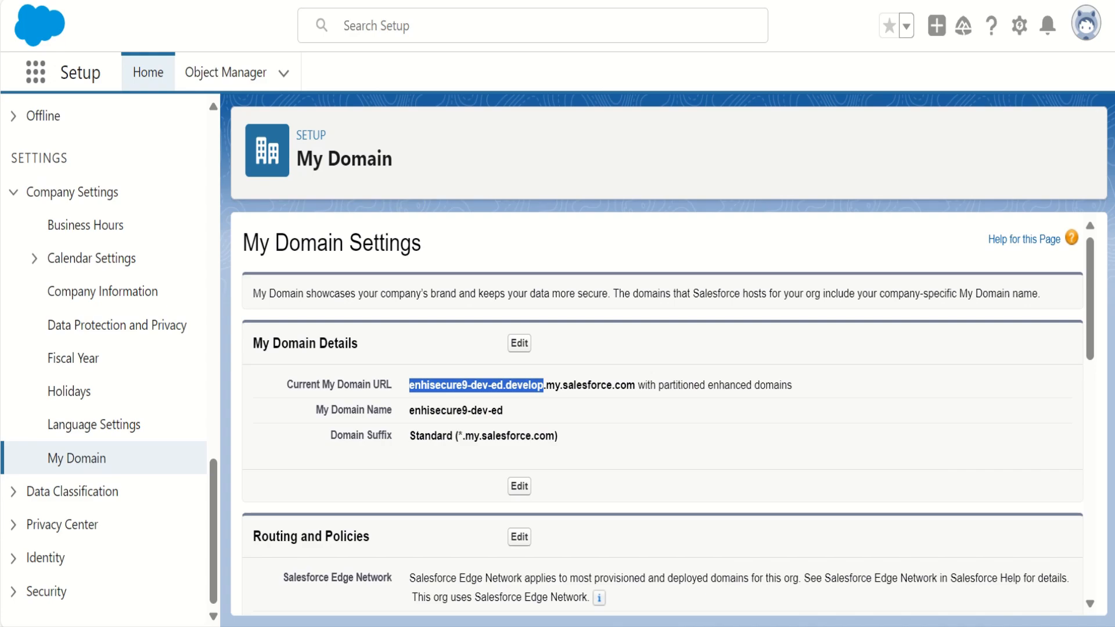
- In Salesforce, copy the full My Domain URL enhisecure9-dev-ed.develop.my.salesforce.com and open the Single Sign-On Settings under Identity
drag(409, 385, 635, 385)
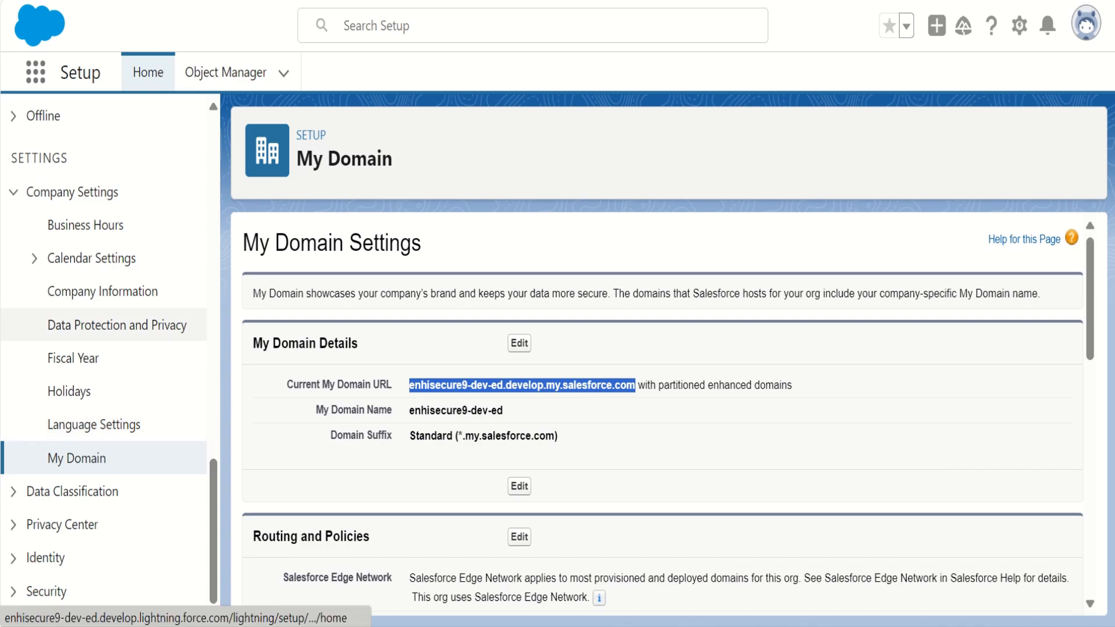
click(45, 558)
scroll(104, 505, down, 8)
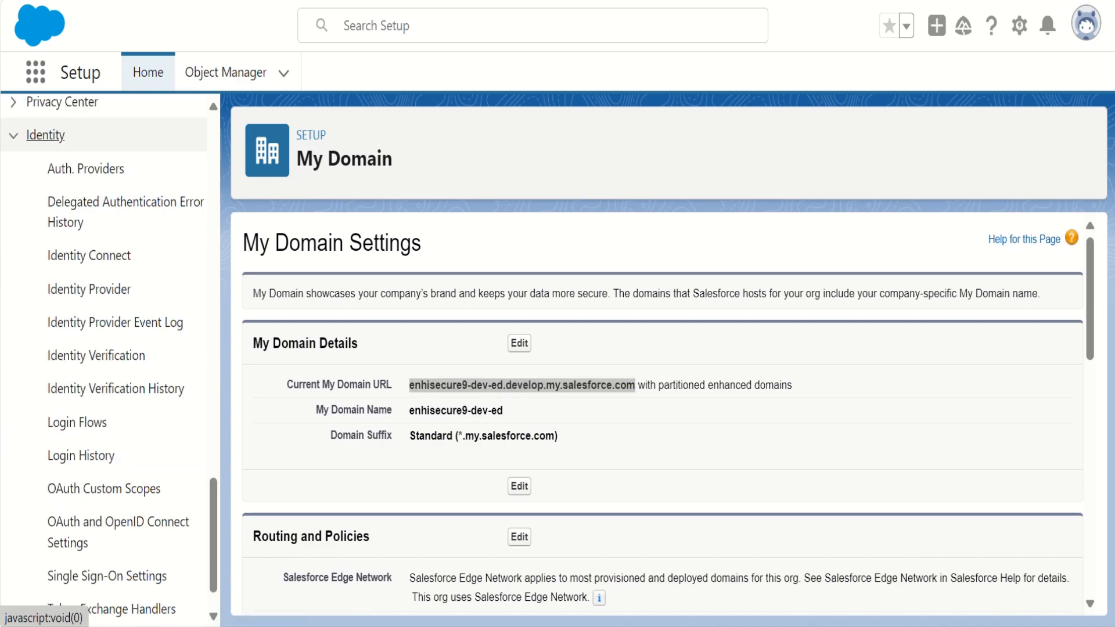
scroll(107, 524, down, 1)
click(107, 524)
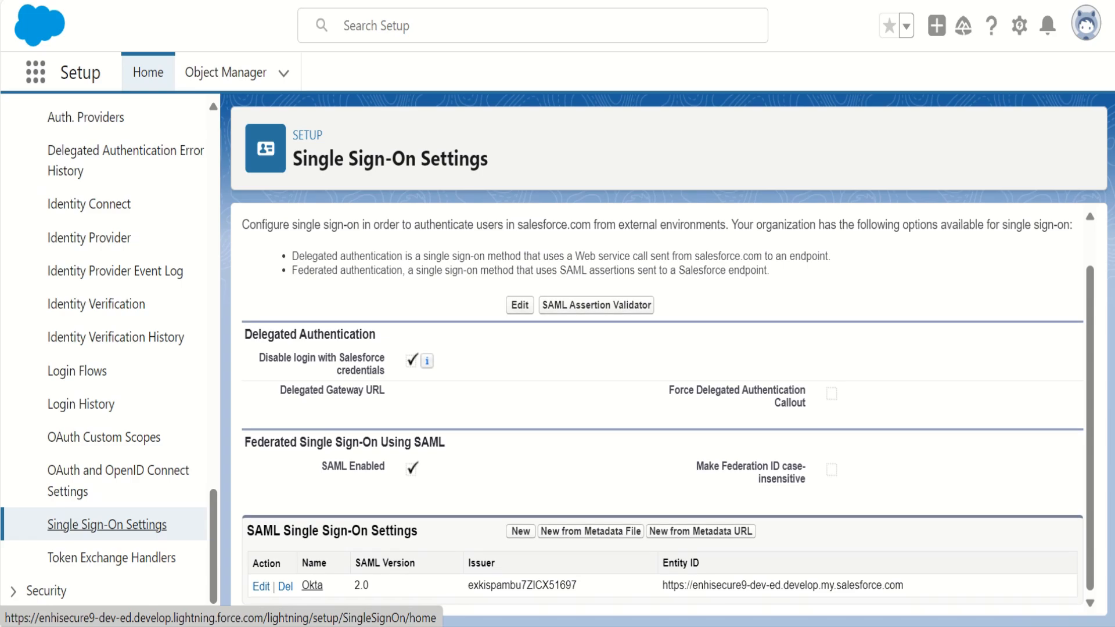
drag(321, 467, 385, 467)
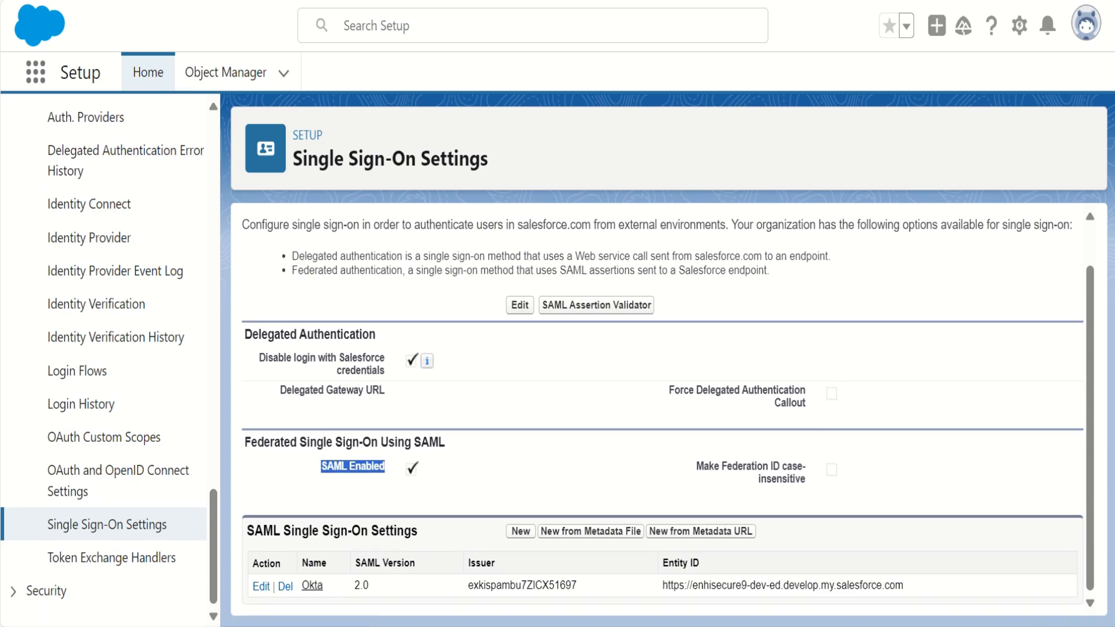
click(521, 531)
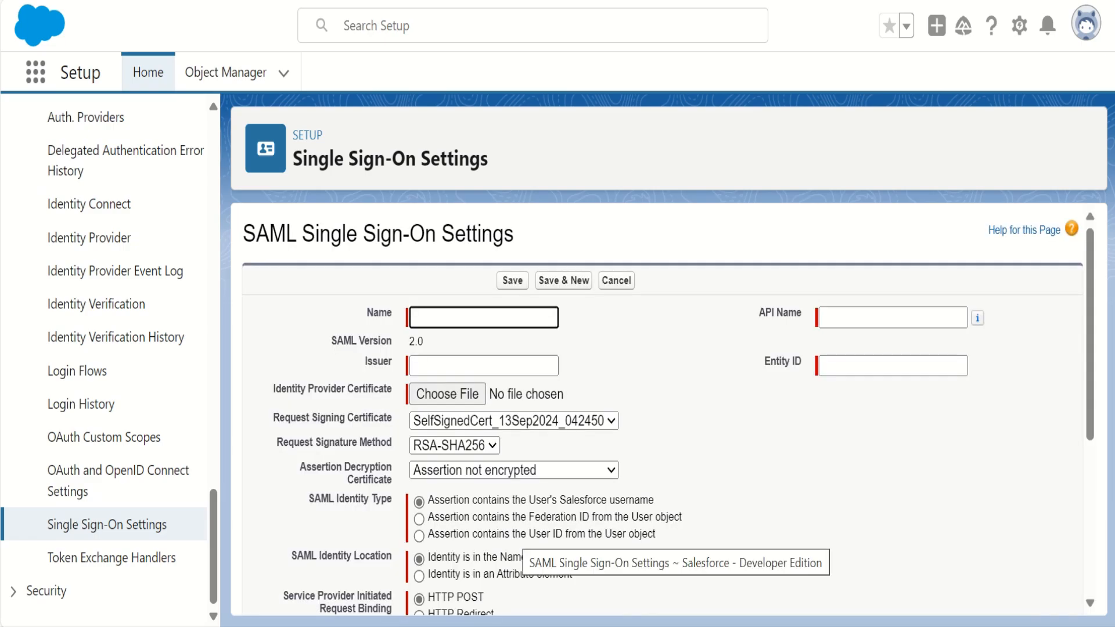
click(893, 366)
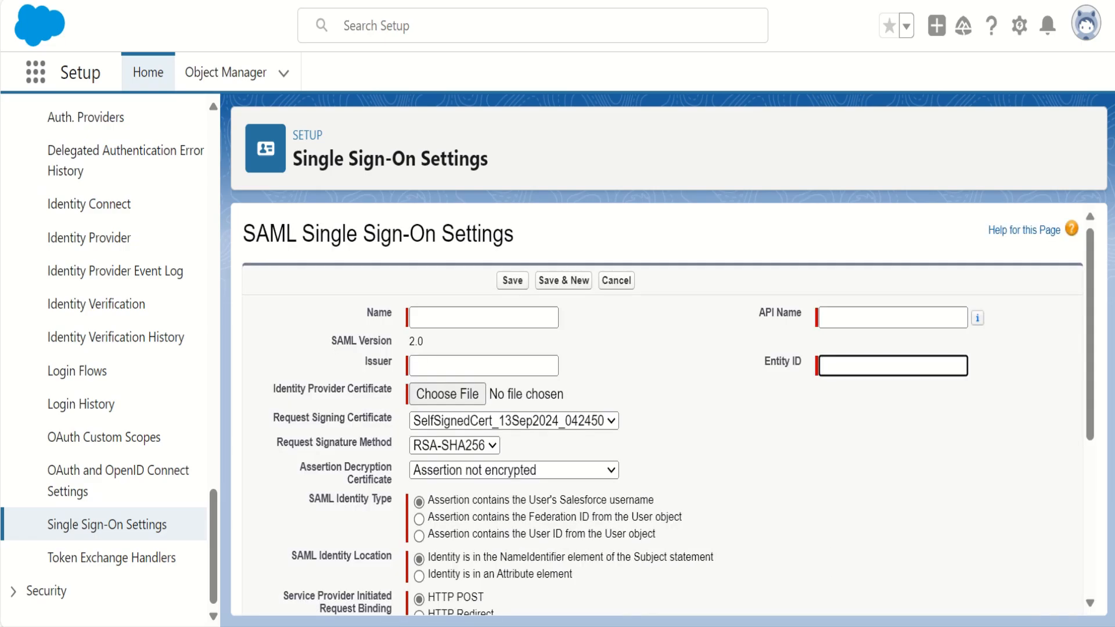
key(ctrl+v)
key(Left)
key(Left)
key(Left)
key(Left)
key(Left)
key(Left)
key(Left)
key(Left)
key(Left)
key(Left)
key(Left)
key(Left)
key(Left)
key(Left)
key(Left)
key(Left)
key(Left)
key(Left)
key(Left)
key(Left)
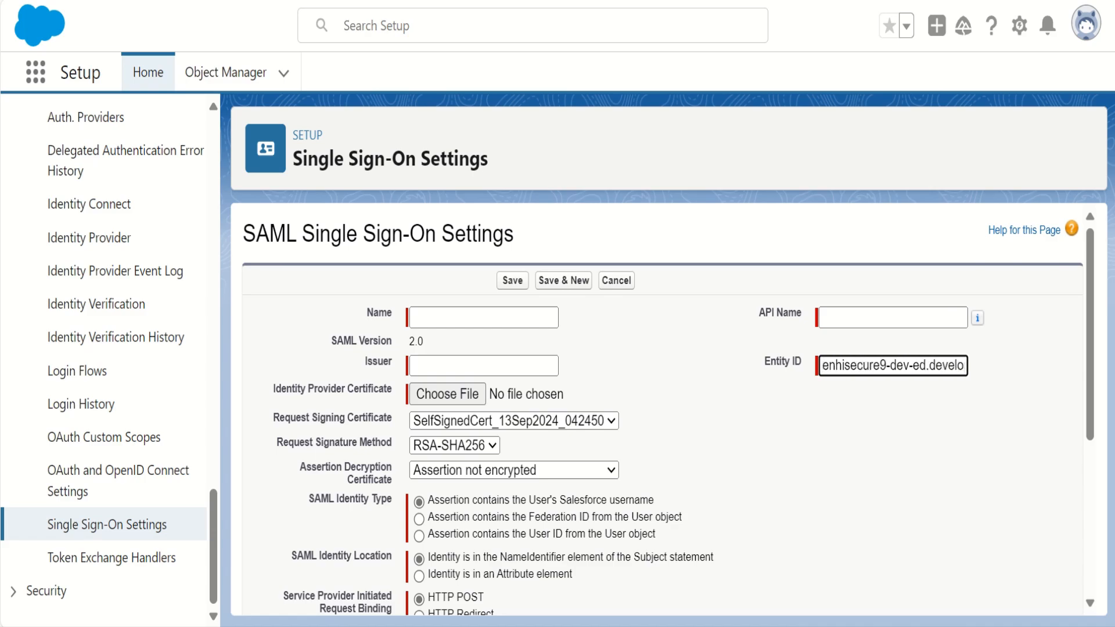
text(https://)
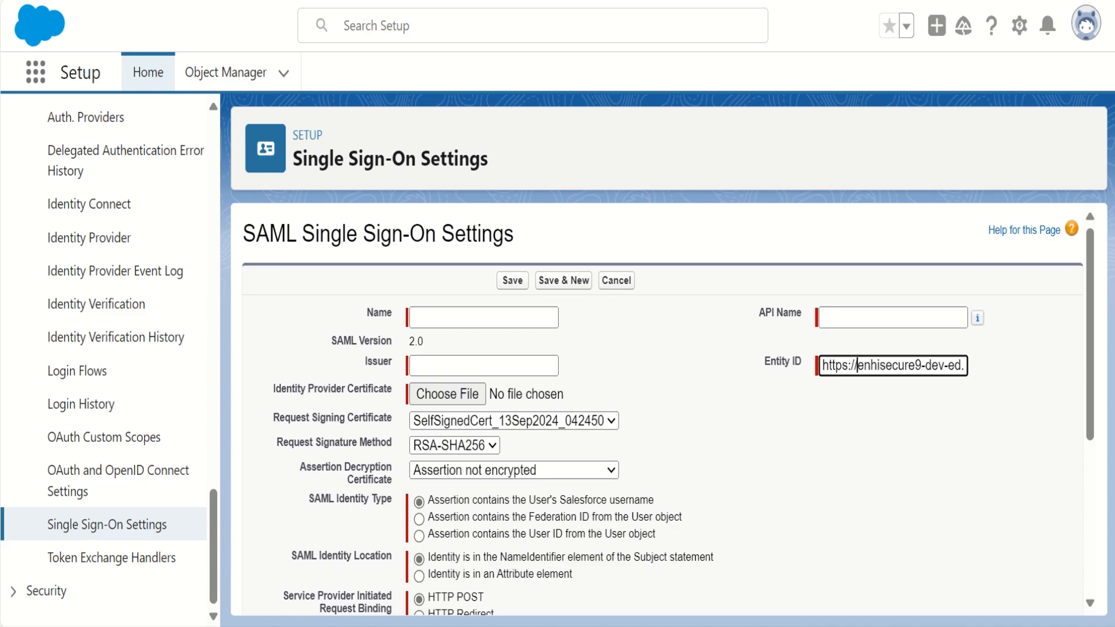
- Name the SAML configuration Okta_IDP and use Okta_IDP as its API name
click(483, 317)
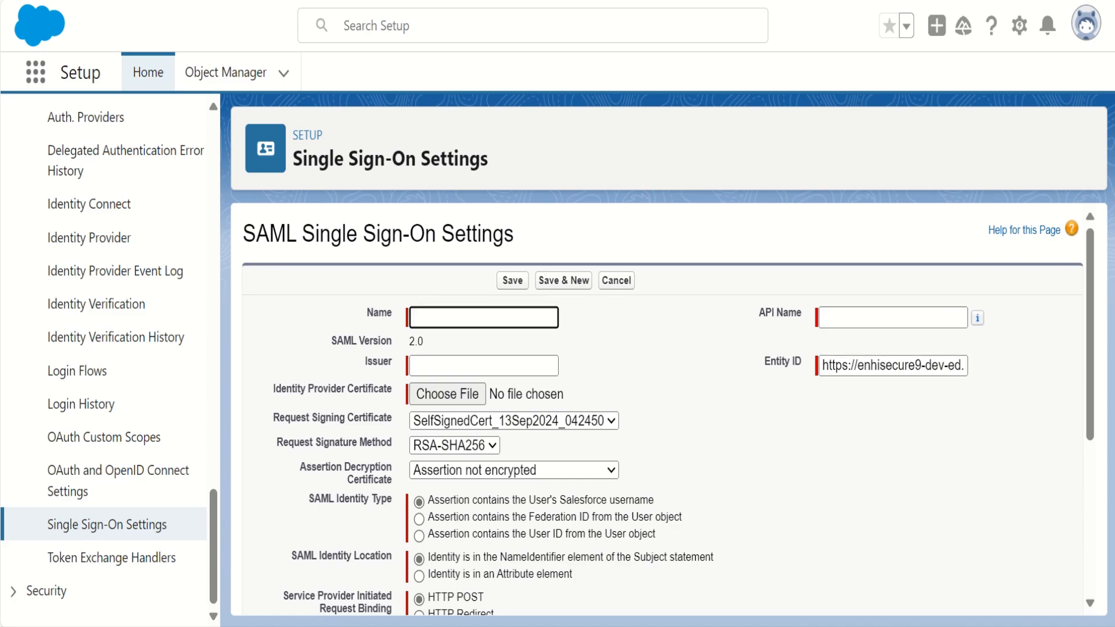
text(Okta_IDP)
click(856, 317)
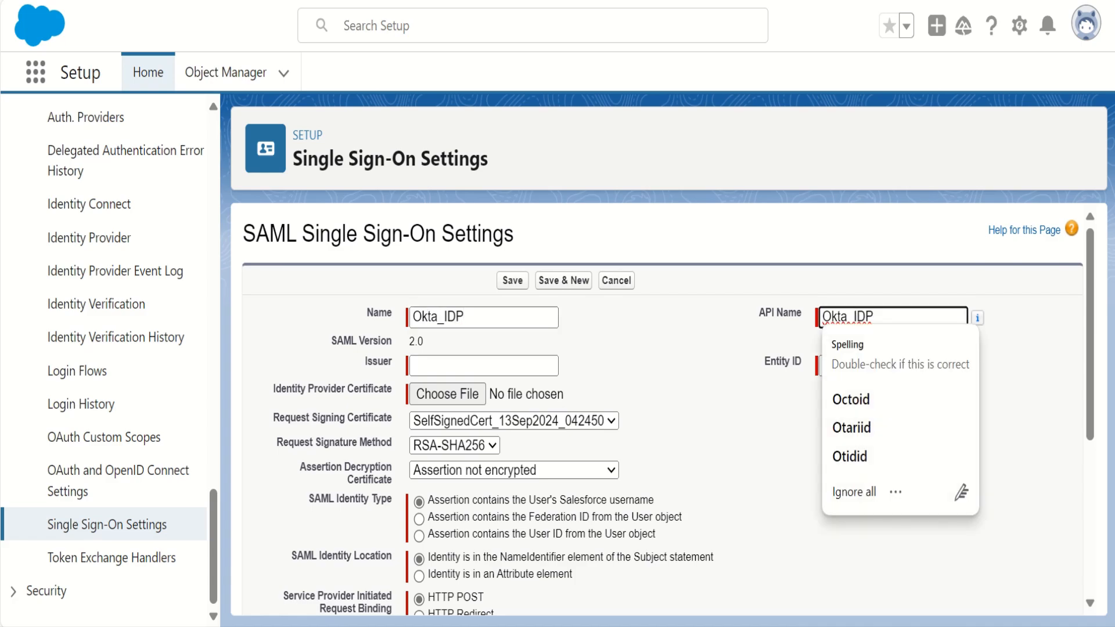
- Copy the issuer value from Okta's SAML metadata details into the Issuer field of the Salesforce configuration
click(484, 366)
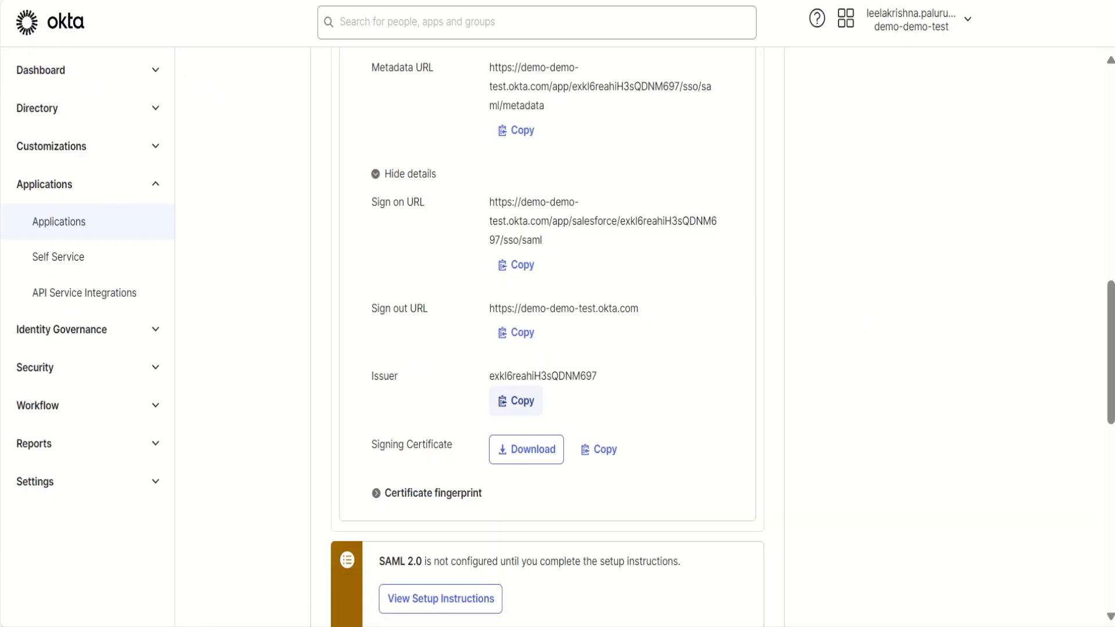
click(520, 401)
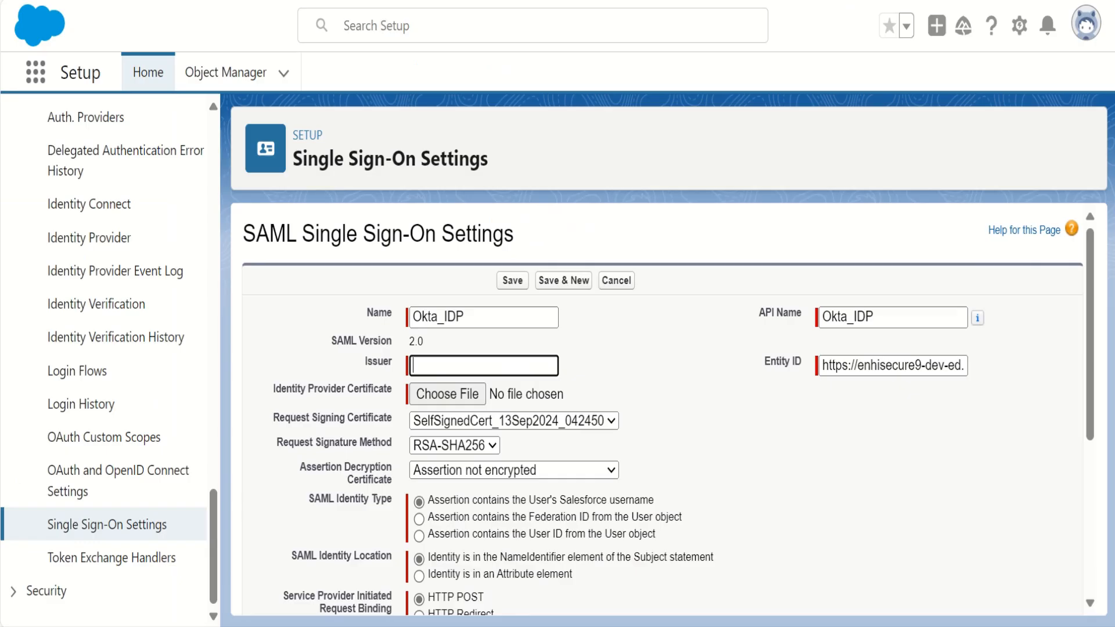
key(ctrl+v)
- Attach okta.cert as the identity provider certificate
scroll(662, 406, down, 4)
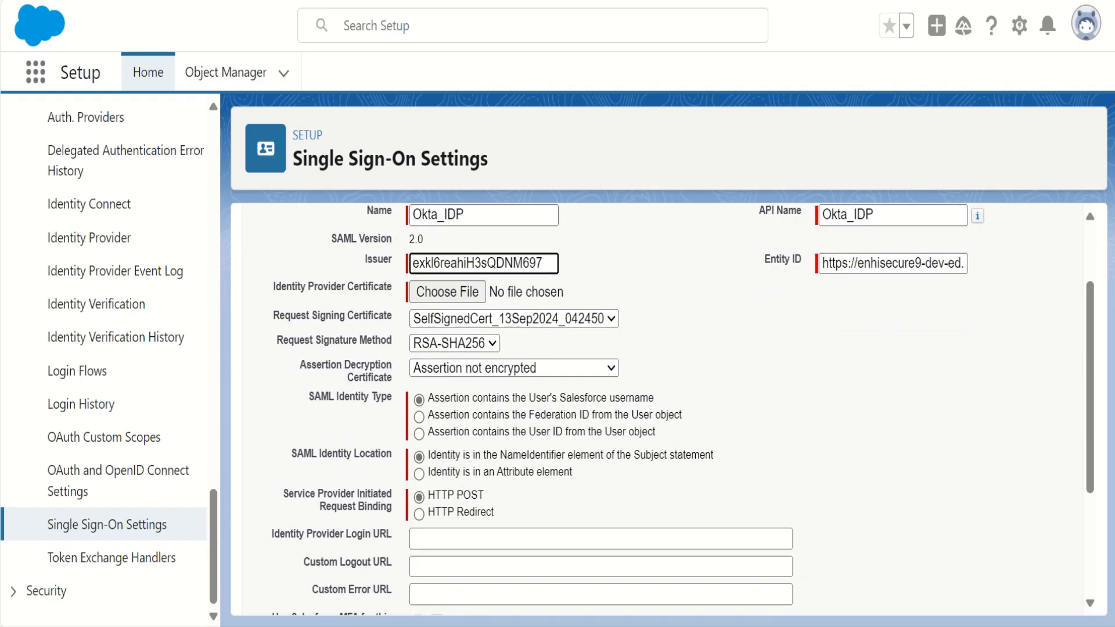
scroll(662, 406, up, 2)
click(447, 289)
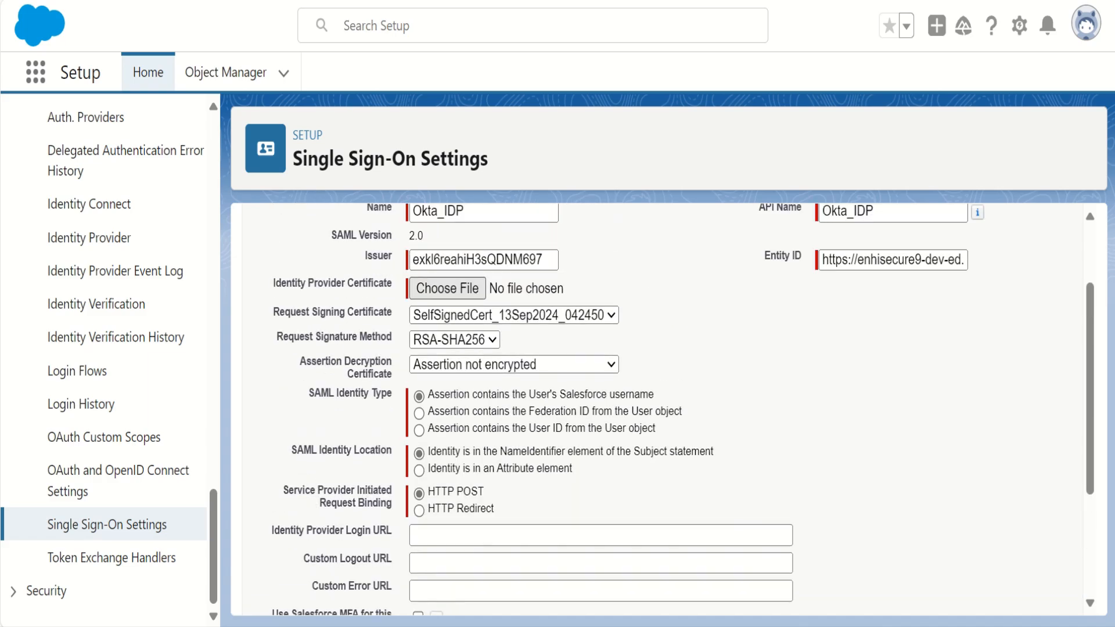
click(198, 272)
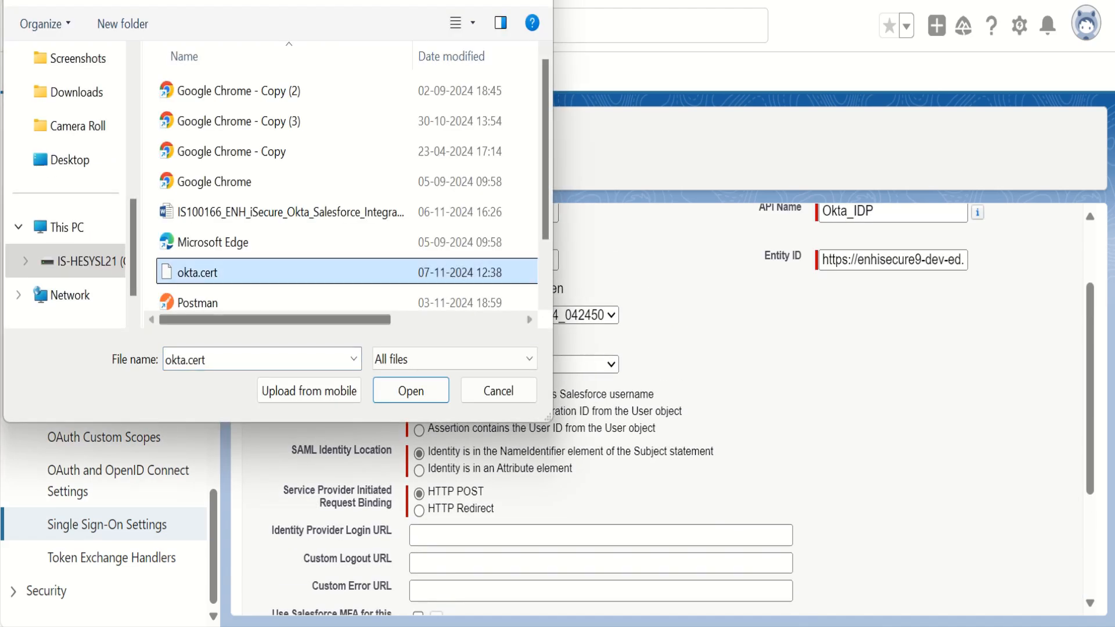
click(411, 391)
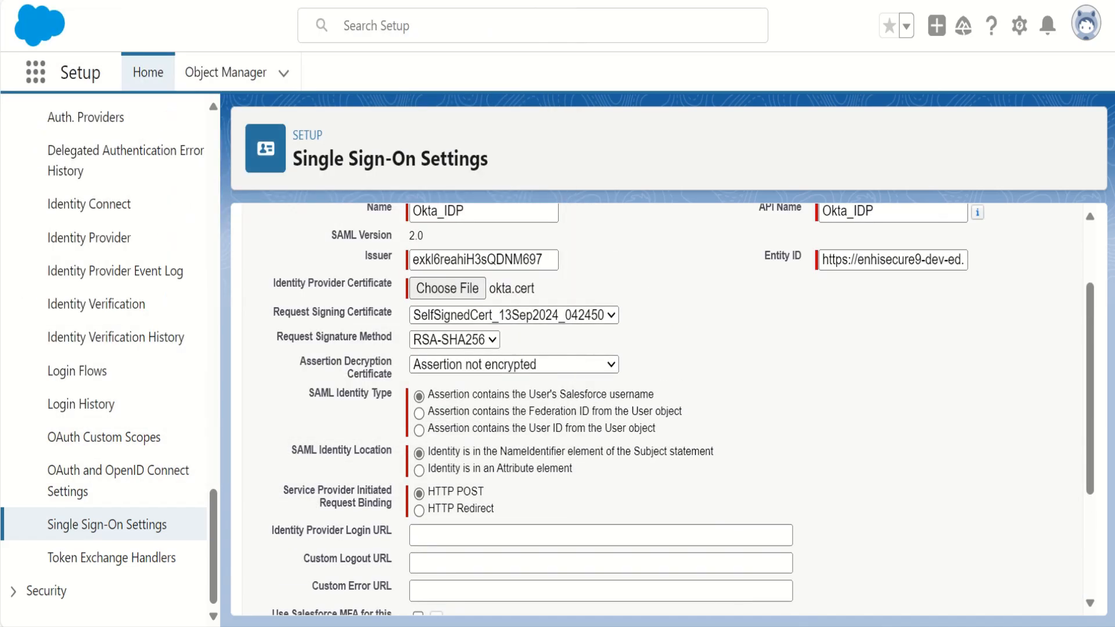
- Copy the sign-on URL from Okta's SAML metadata details into Salesforce's Identity Provider Login URL field
scroll(662, 409, down, 2)
click(600, 429)
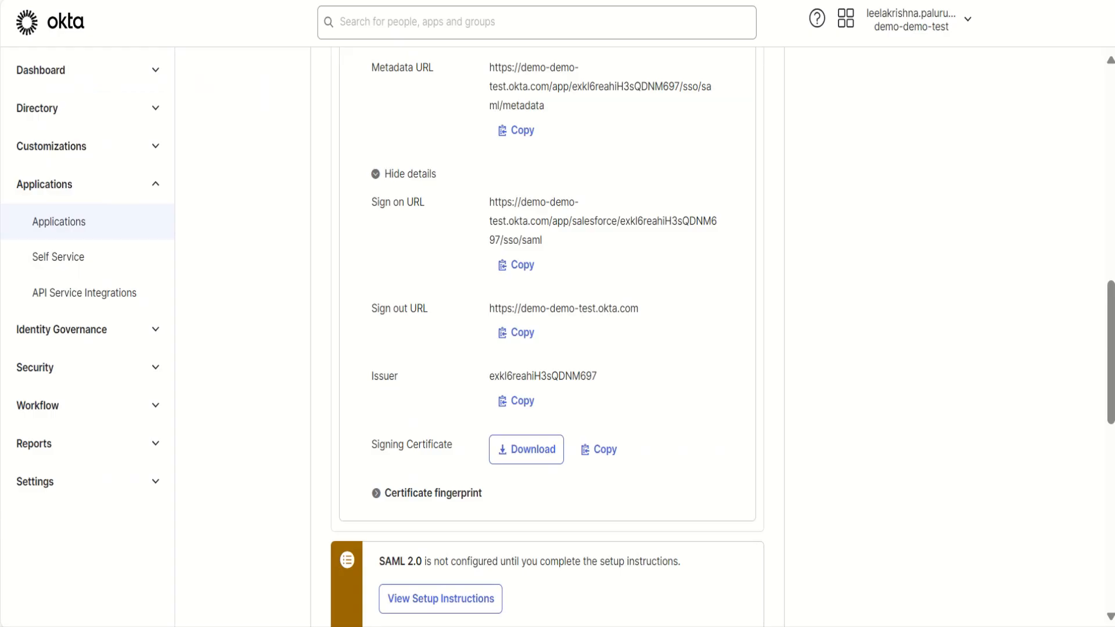
click(516, 264)
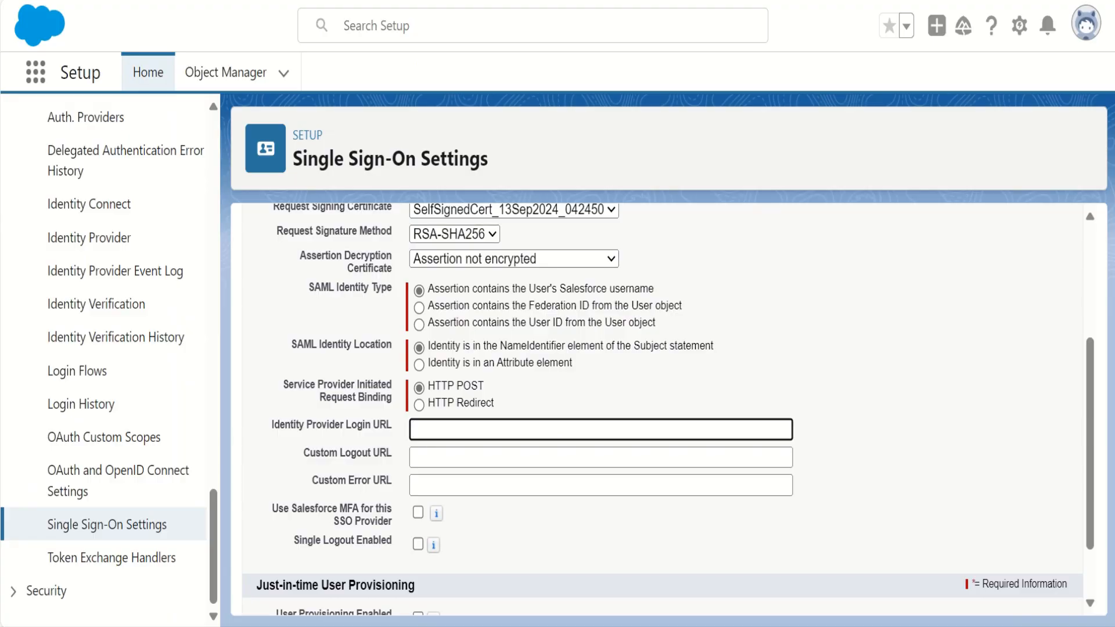
key(ctrl+v)
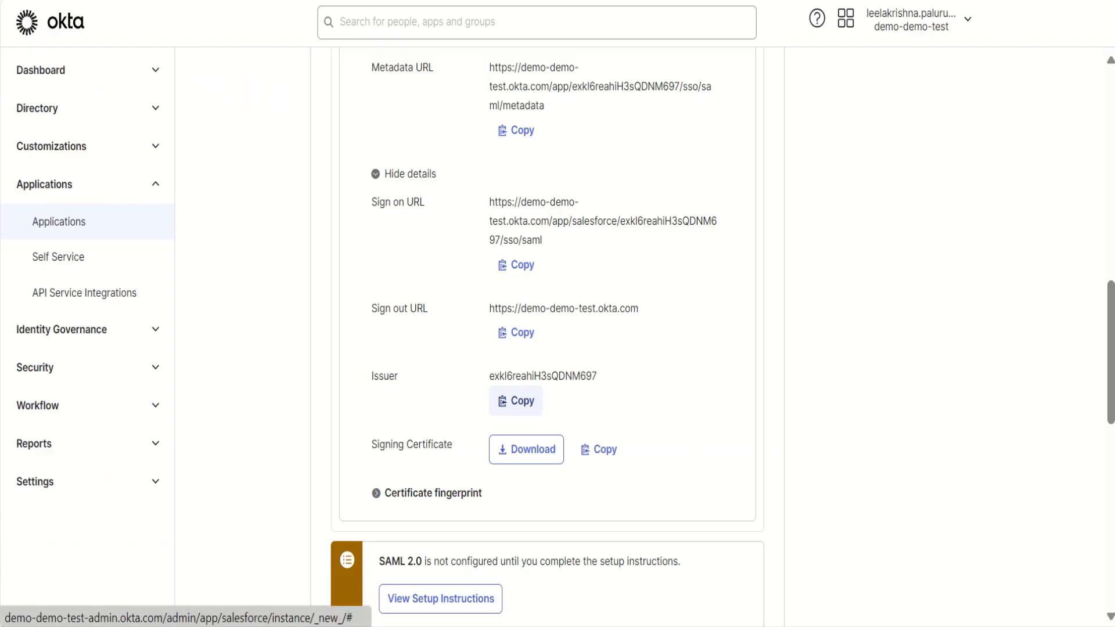
- Copy Okta's sign-out URL into Salesforce's Custom Logout URL field and save the SAML single sign-on configuration
click(516, 332)
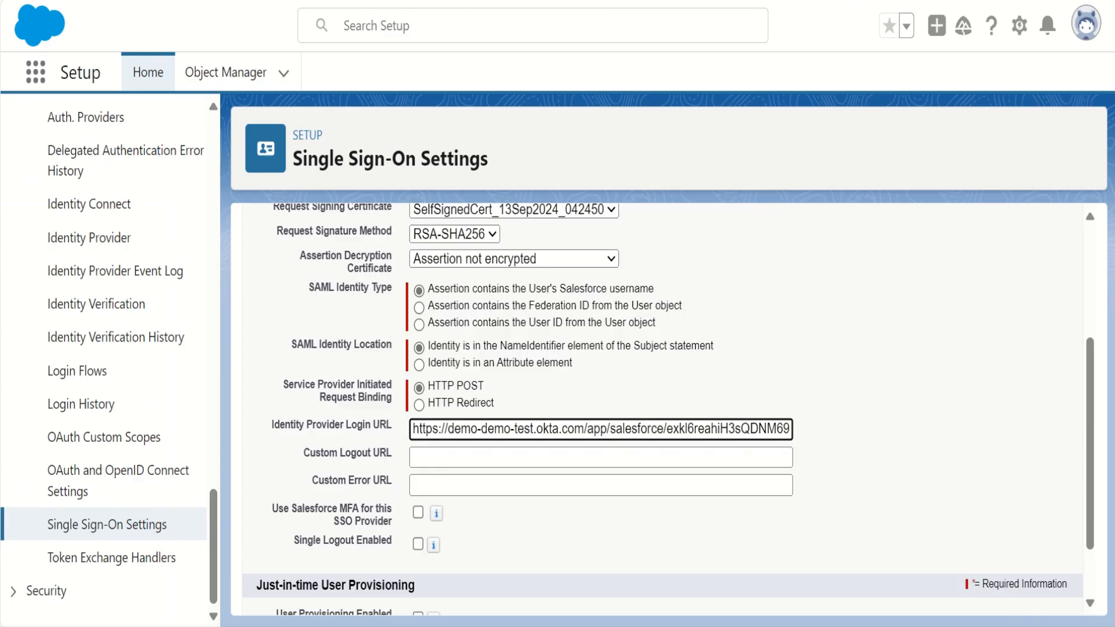
click(522, 457)
key(ctrl+v)
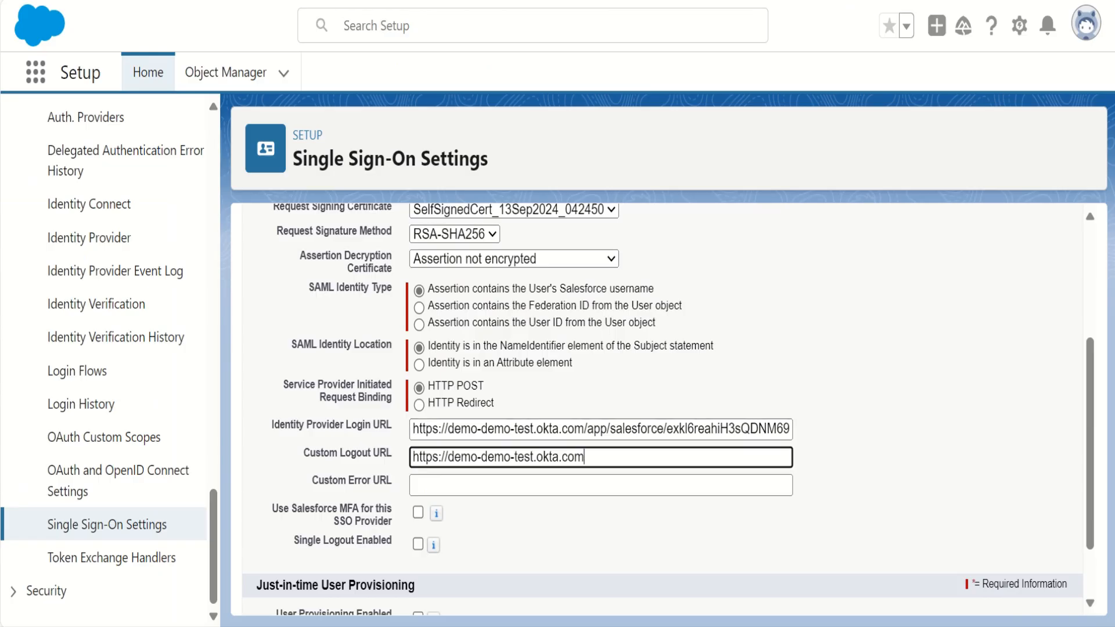
scroll(662, 406, up, 4)
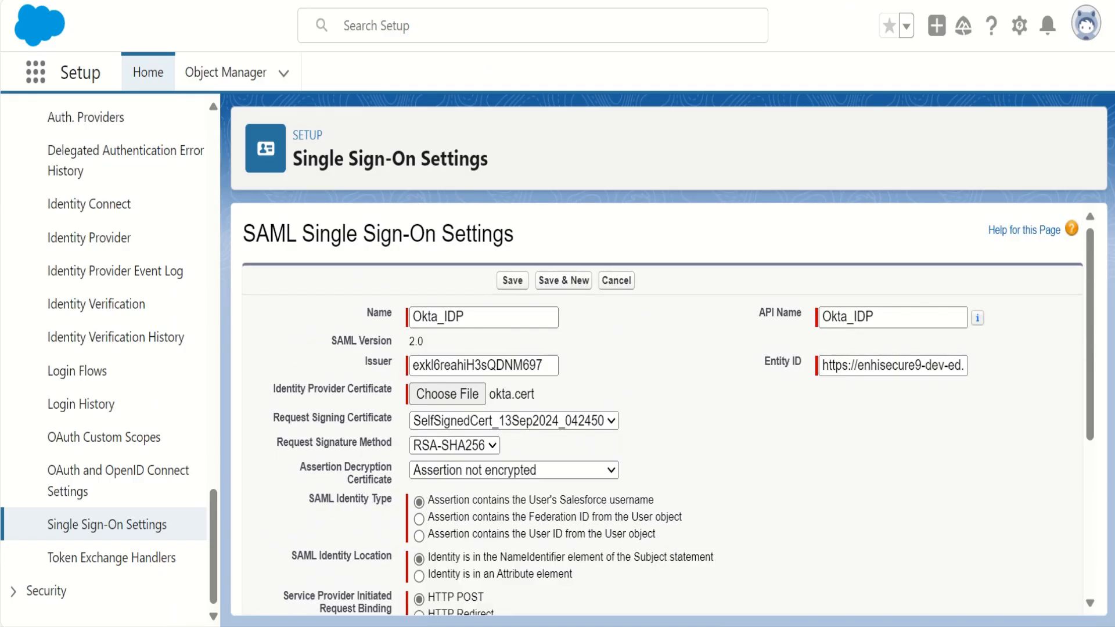
scroll(662, 406, down, 5)
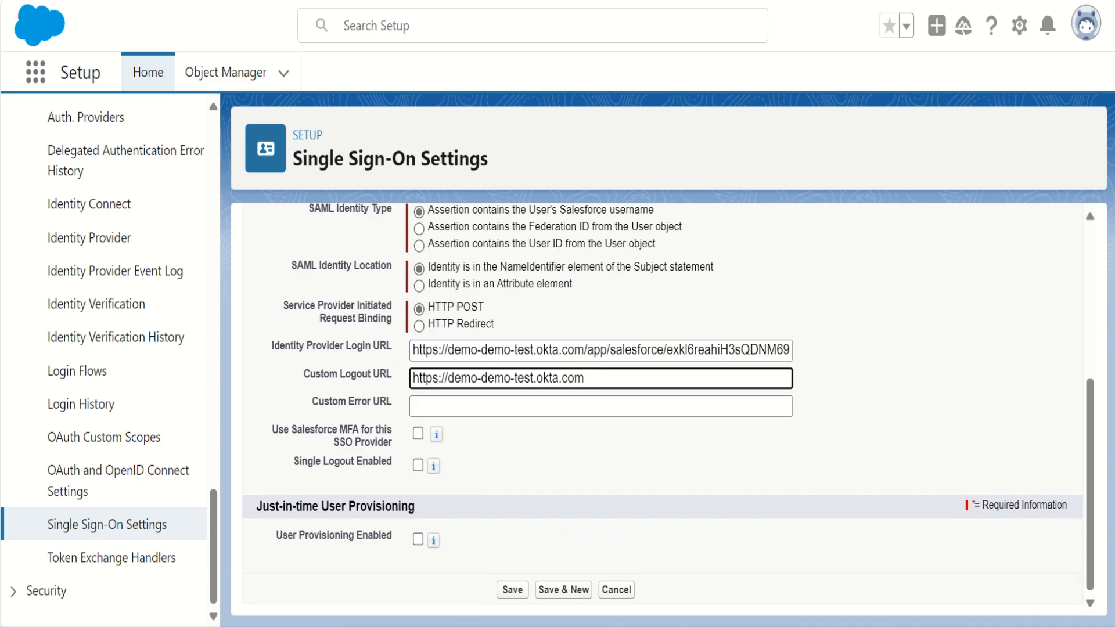
key(Return)
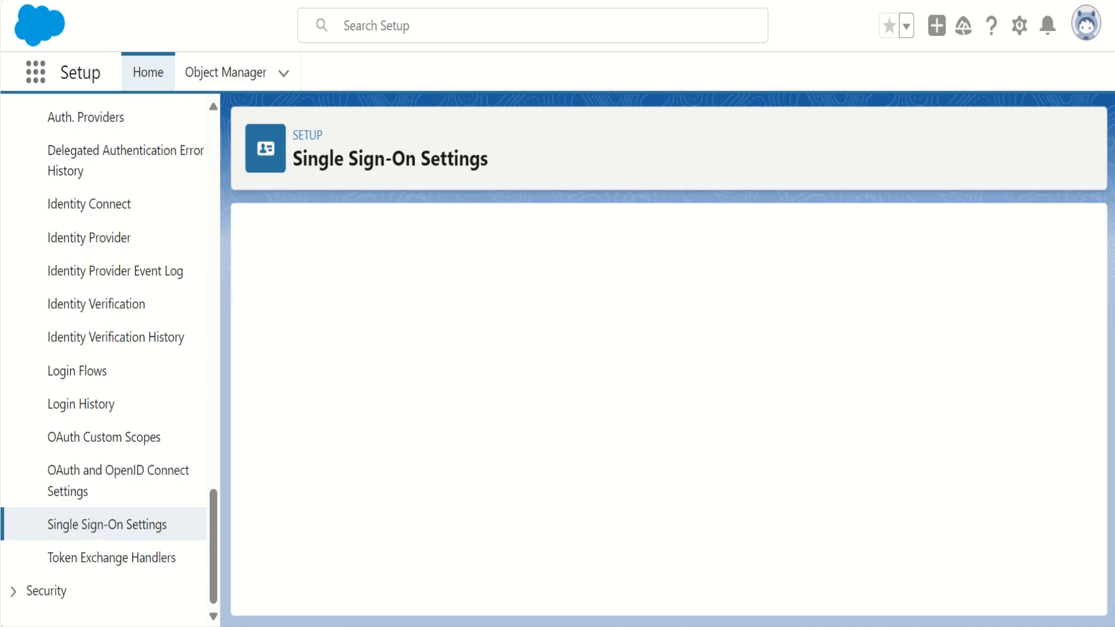
- Copy the organization's Login URL from the Salesforce endpoints into the Login URL field of Okta's advanced sign-on settings
scroll(662, 406, down, 6)
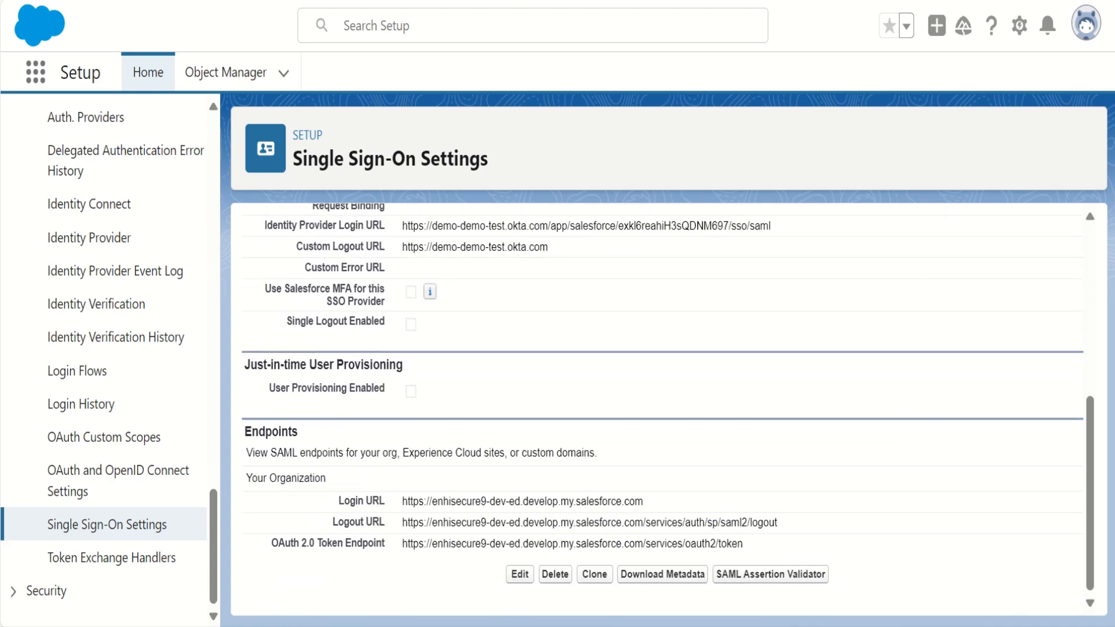
drag(403, 502, 643, 501)
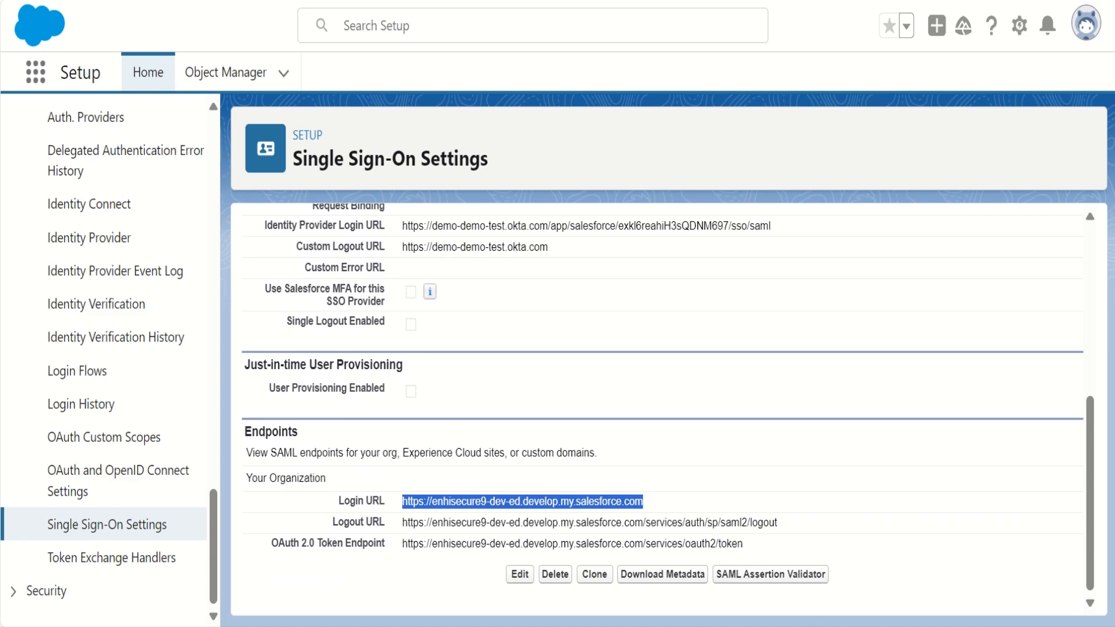
key(shift+Tab)
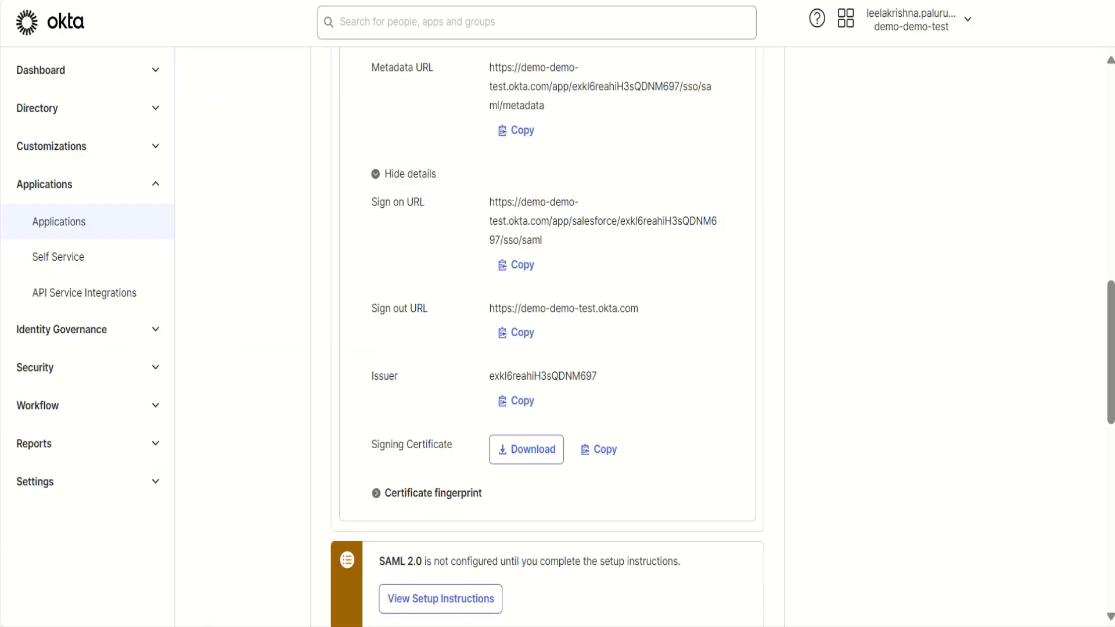
scroll(547, 349, down, 6)
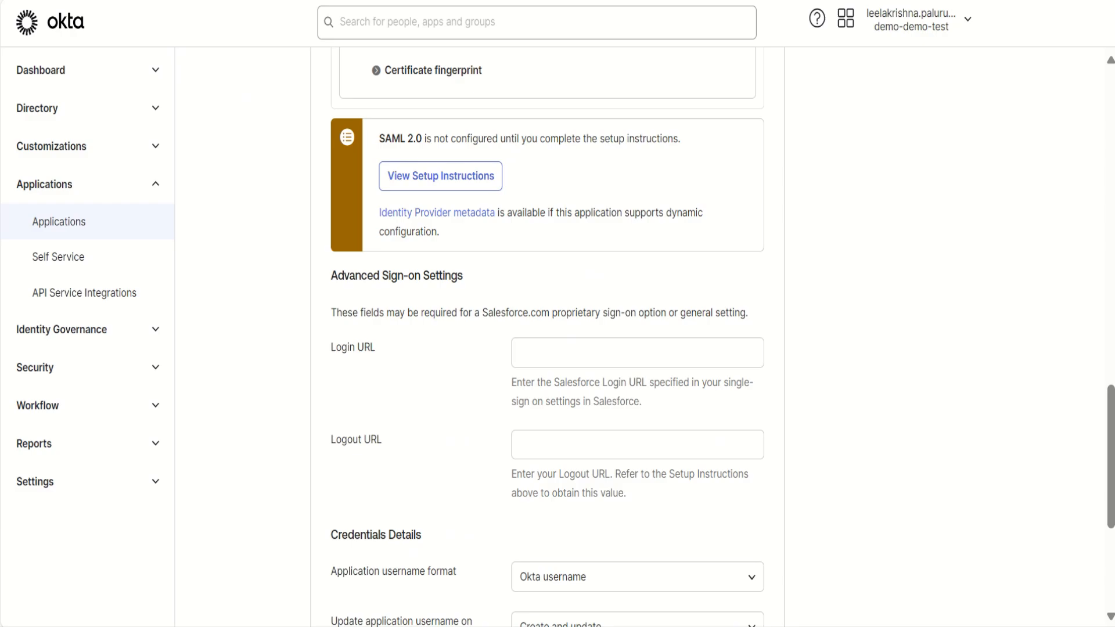
click(637, 352)
key(ctrl+v)
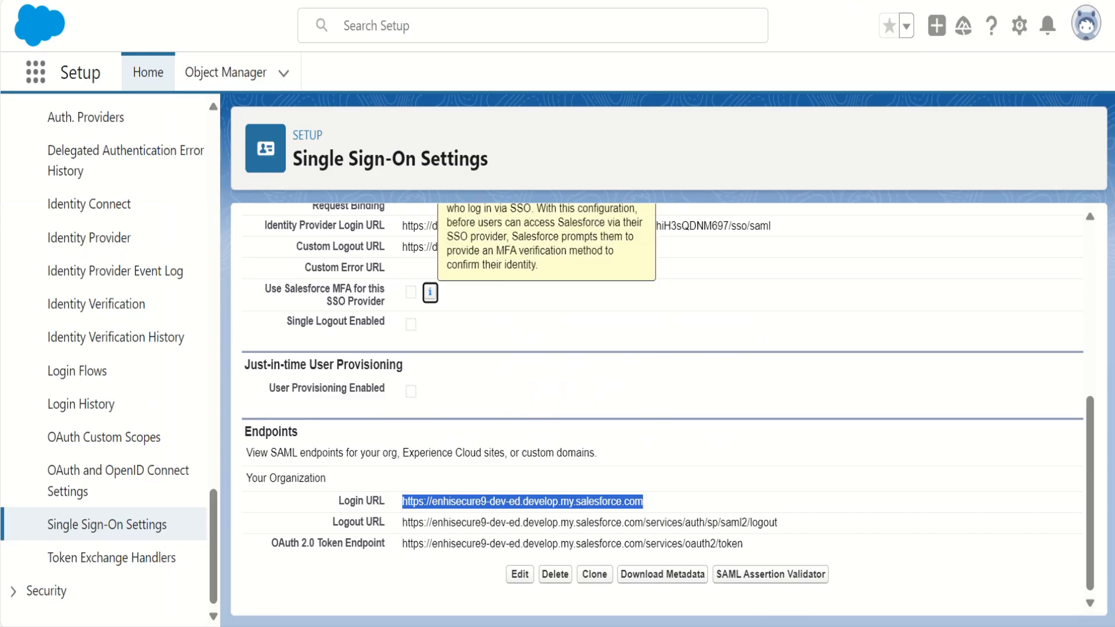
- Copy the organization's Logout URL from the Salesforce endpoints into Okta's Logout URL field and finish adding the Salesforce.com app
click(685, 388)
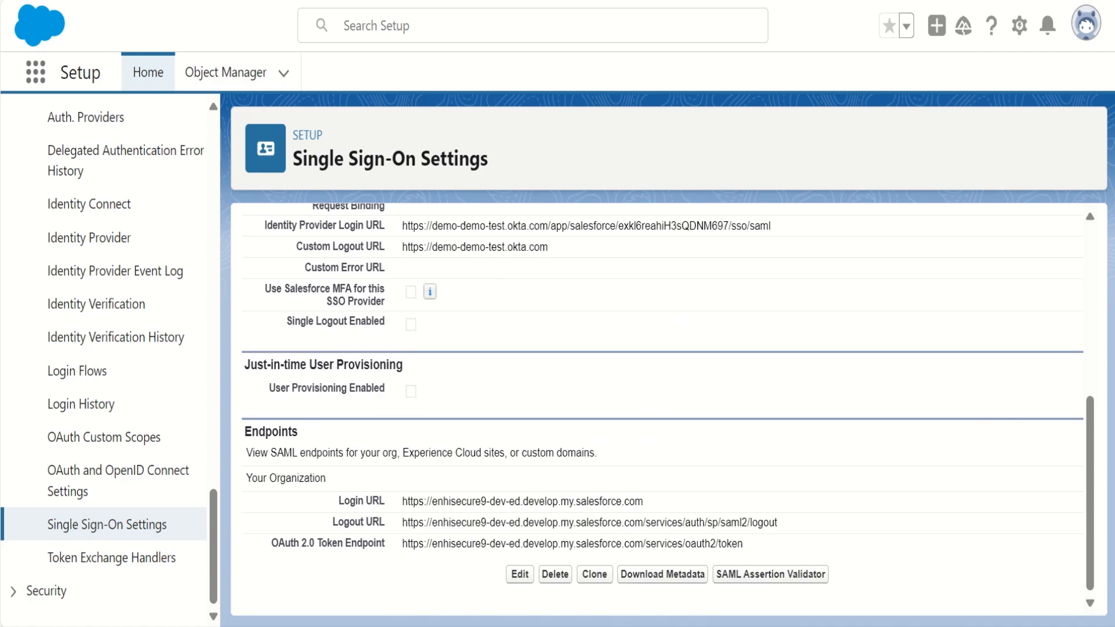
drag(402, 522, 778, 523)
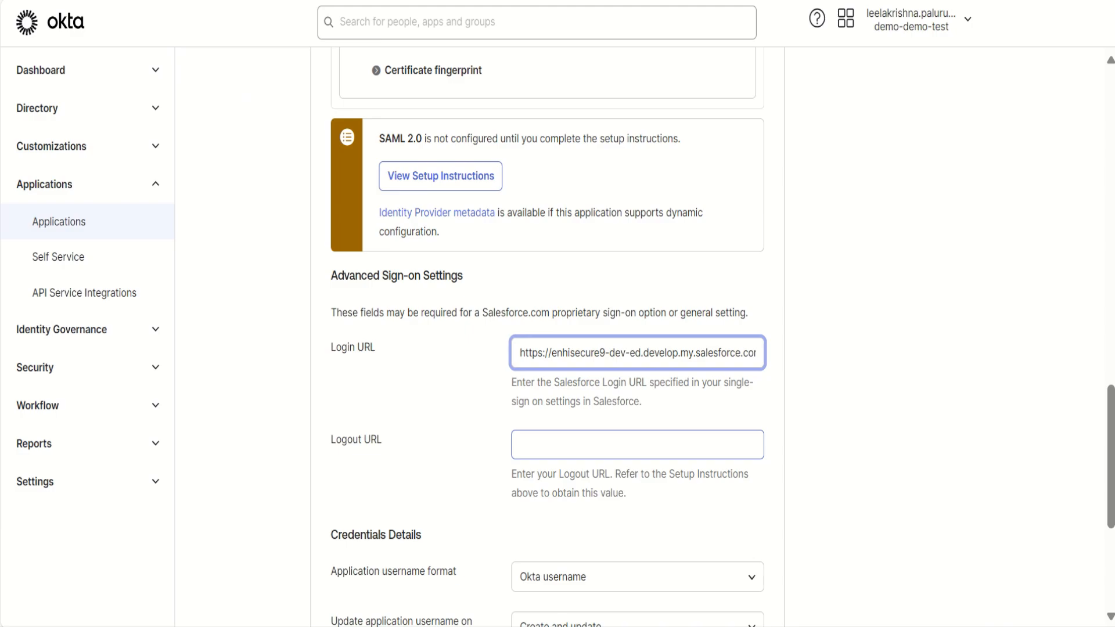
click(636, 445)
key(ctrl+v)
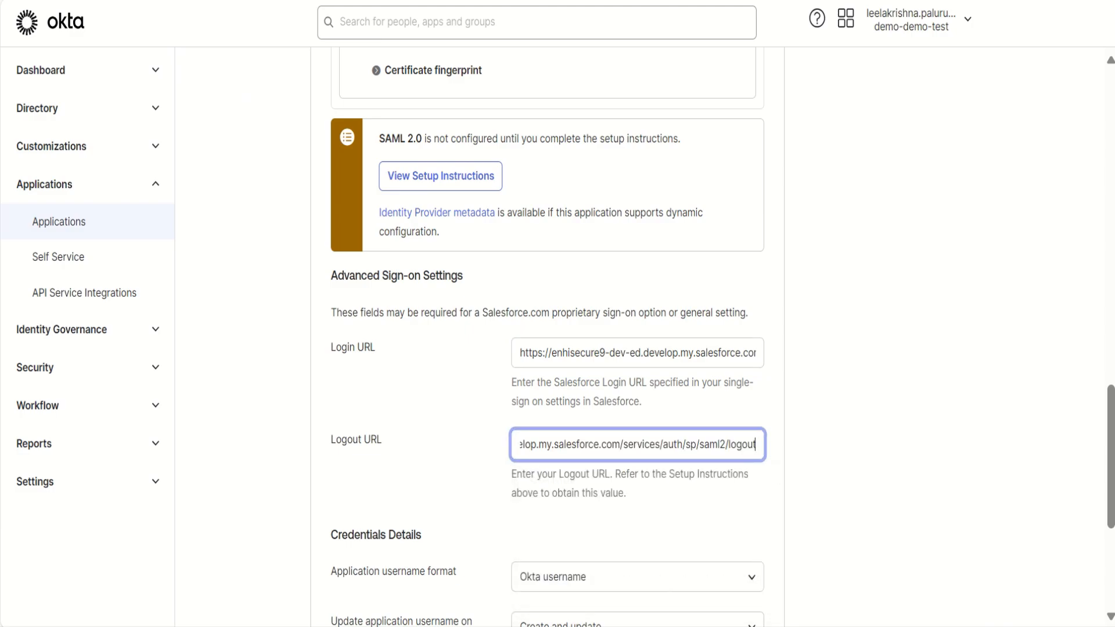
scroll(547, 337, down, 5)
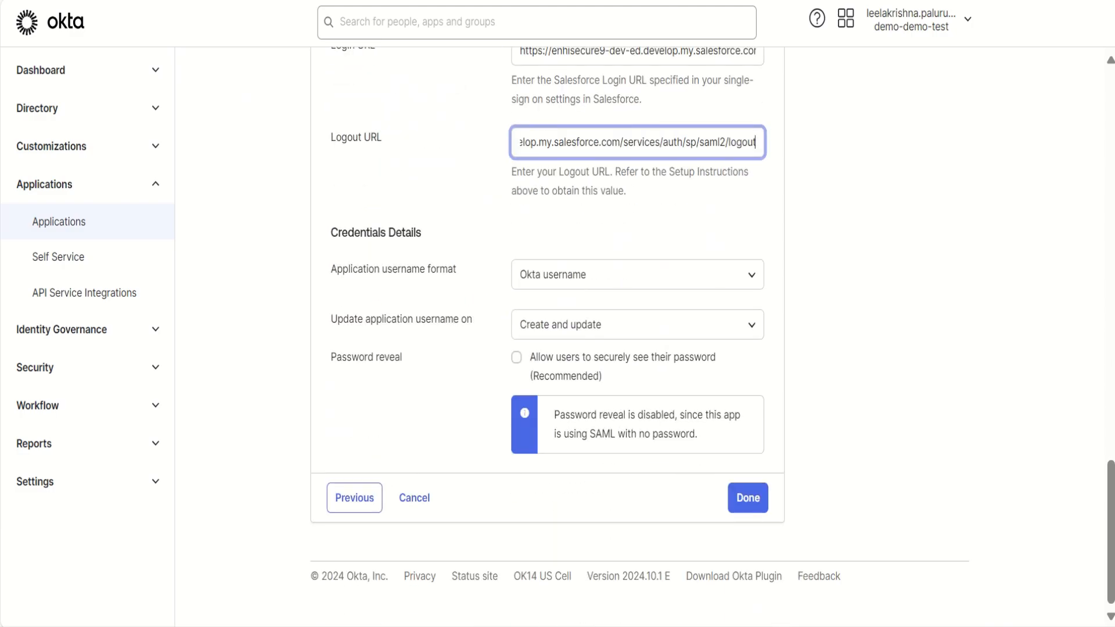
click(748, 498)
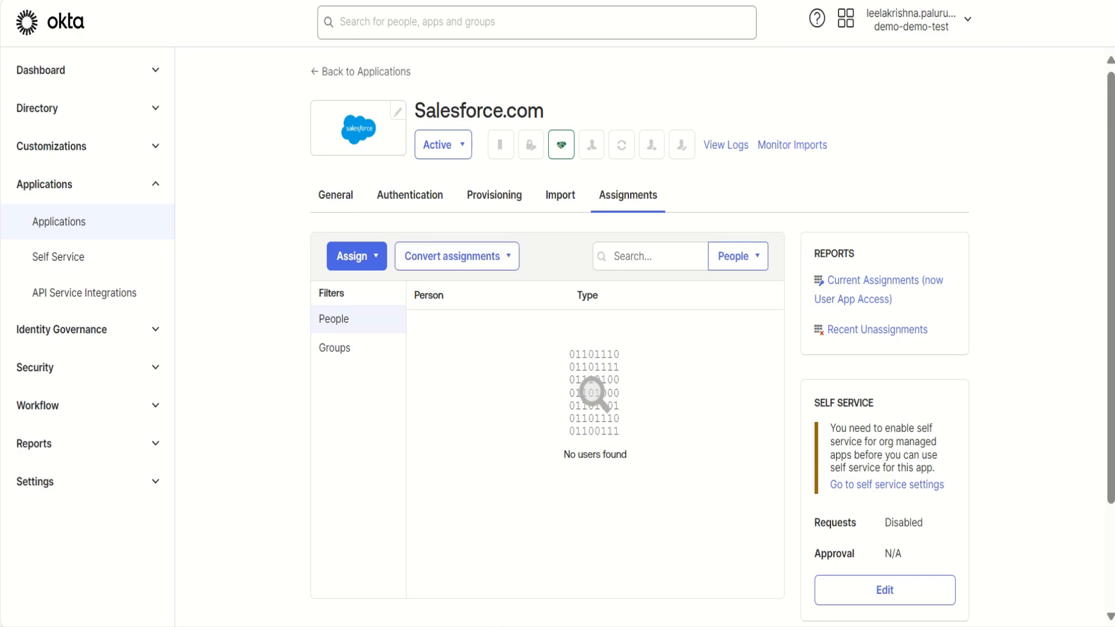
- Edit the Salesforce.com app's sign-on settings in Okta and enable single logout for SAML 2.0
click(410, 196)
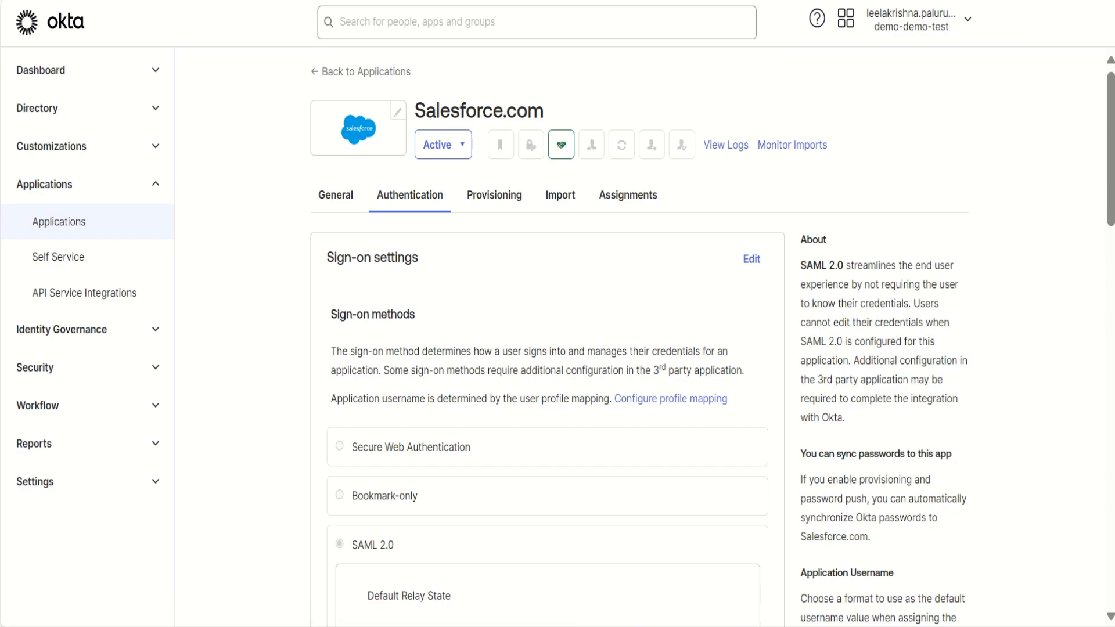
click(751, 259)
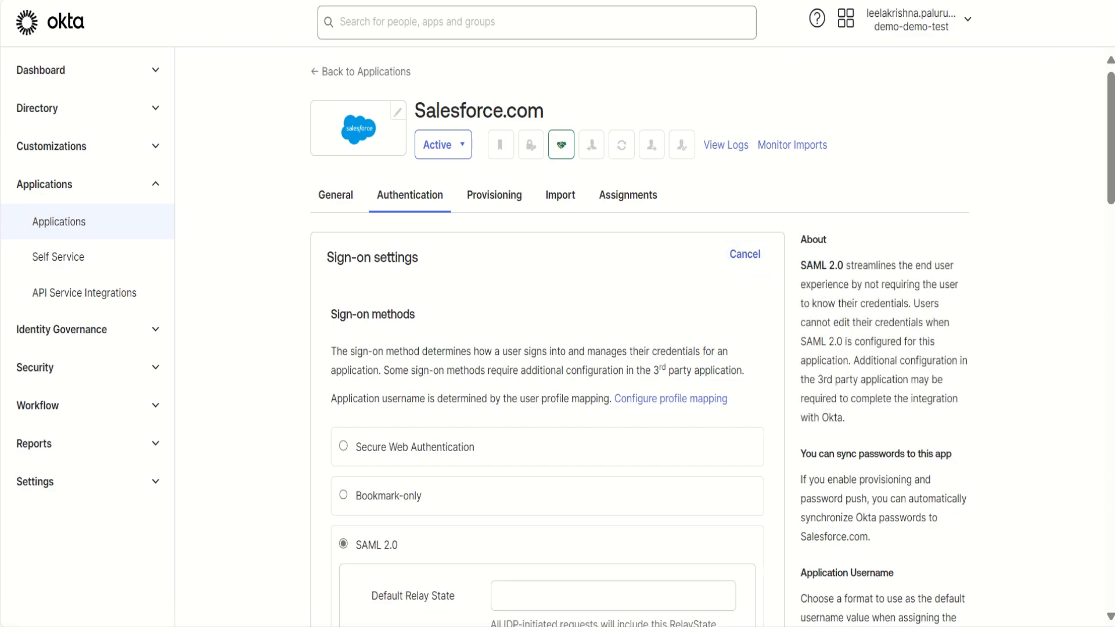
scroll(751, 259, down, 1)
scroll(545, 337, down, 6)
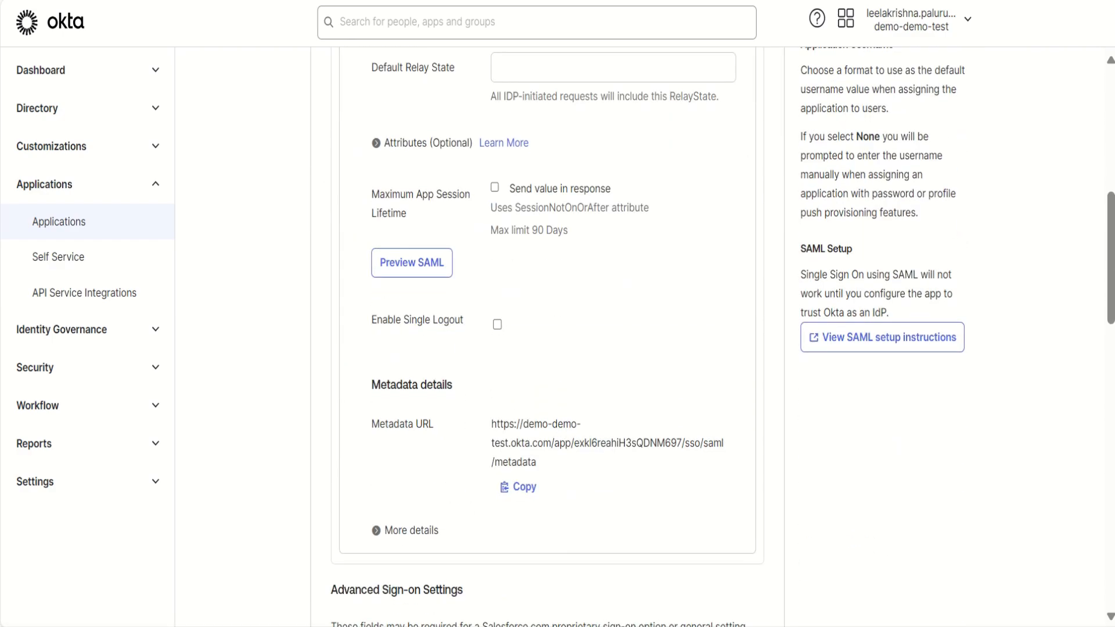
click(497, 324)
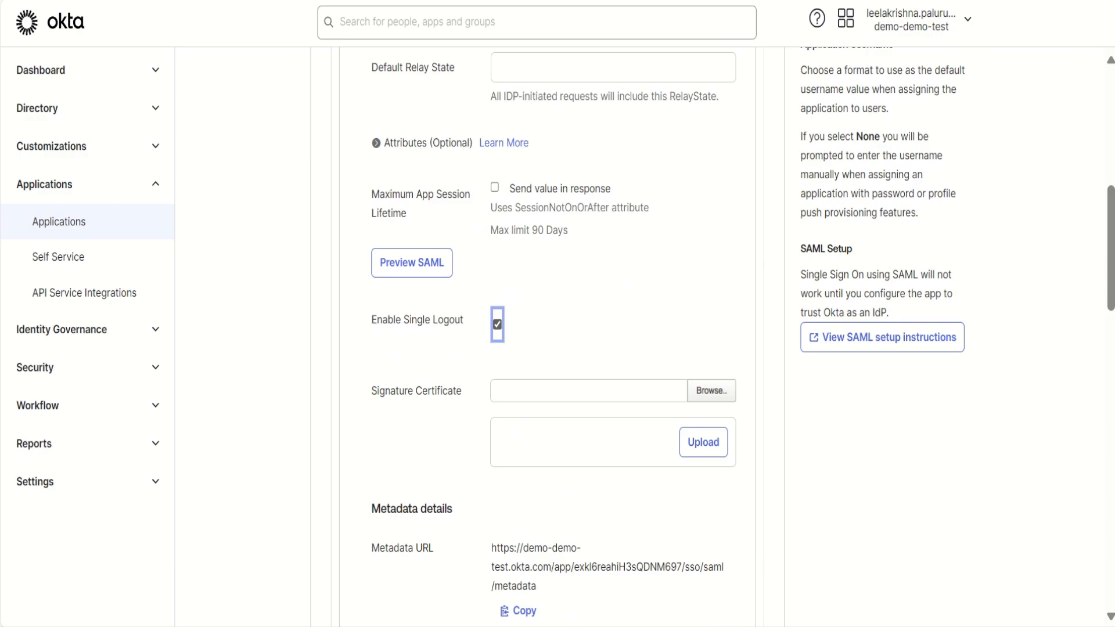
- Download the SAML metadata XML of the Salesforce single sign-on configuration and save it to the Desktop
scroll(497, 324, down, 3)
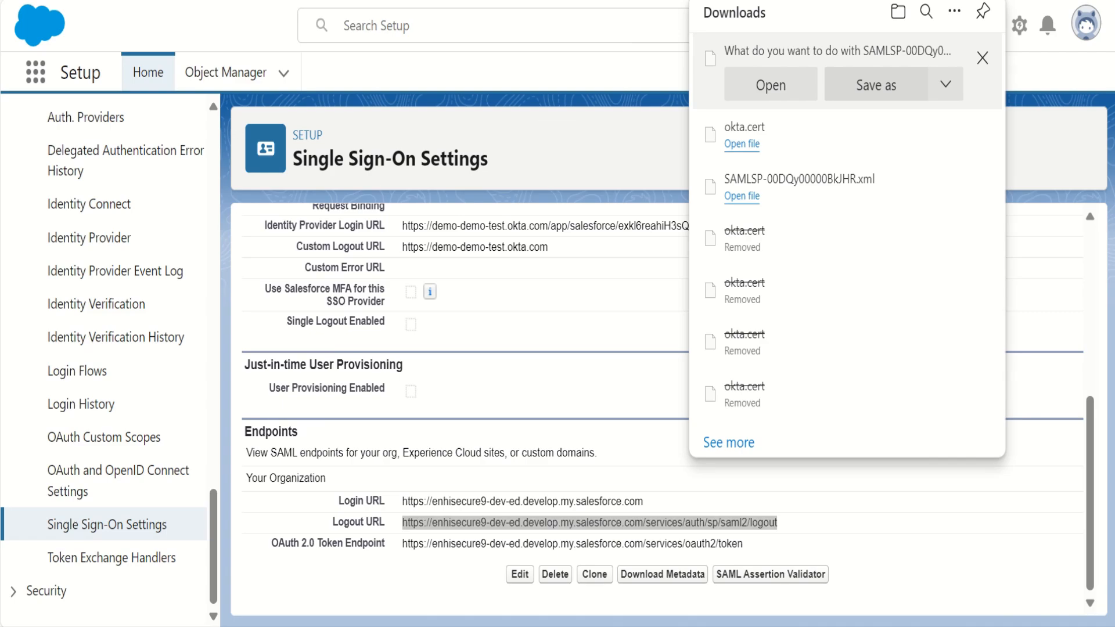
click(876, 85)
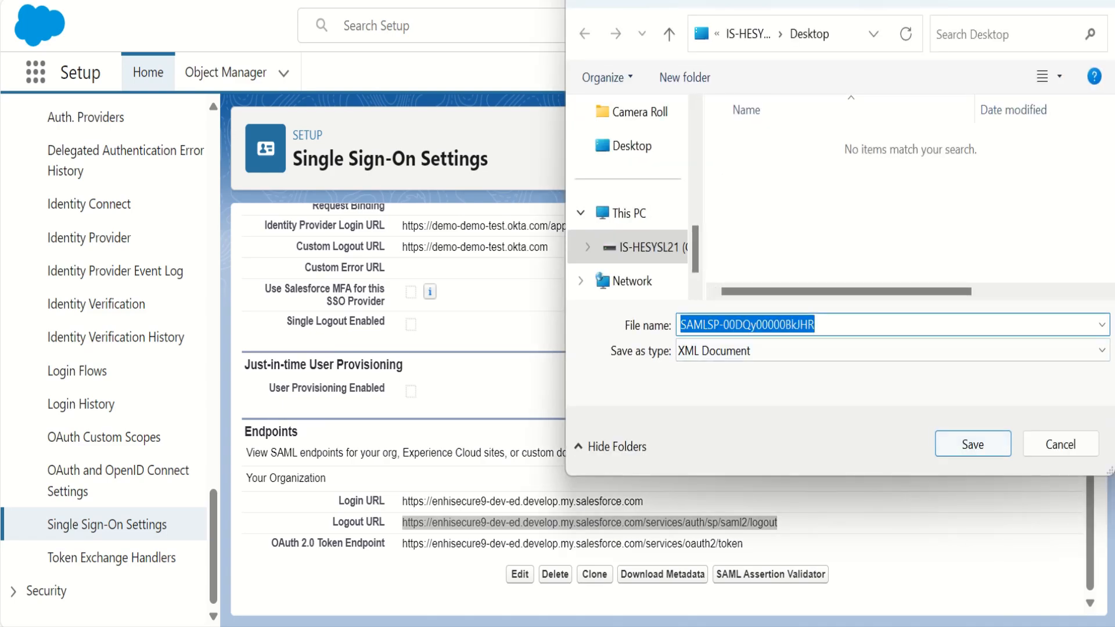
click(973, 444)
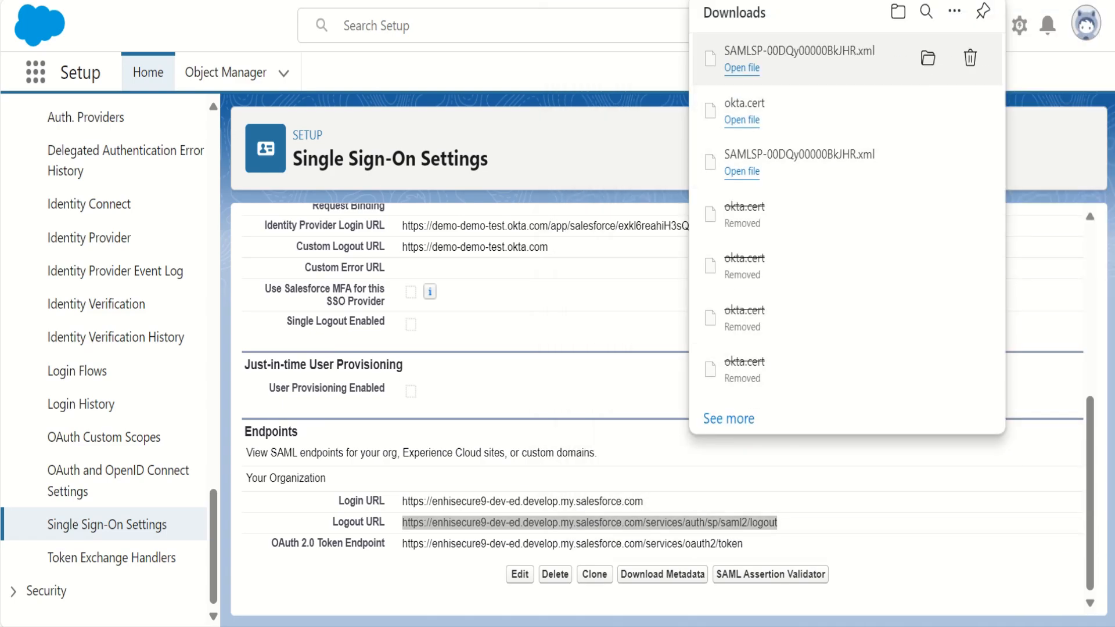
- Open the downloaded metadata XML and copy the full contents of its X509Certificate element
click(741, 68)
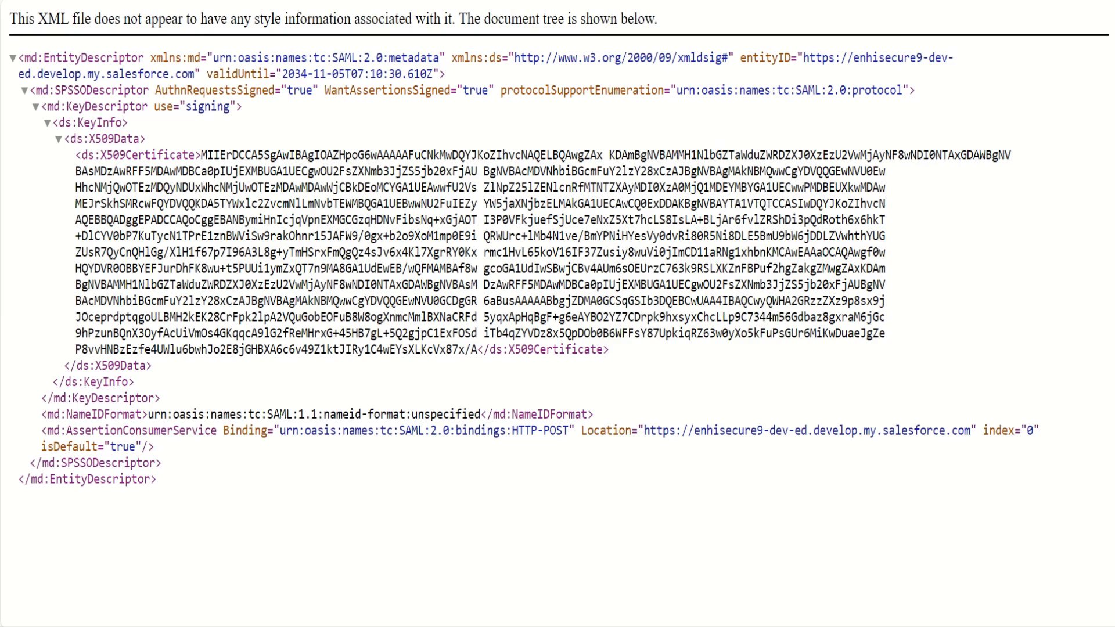
drag(201, 154, 477, 349)
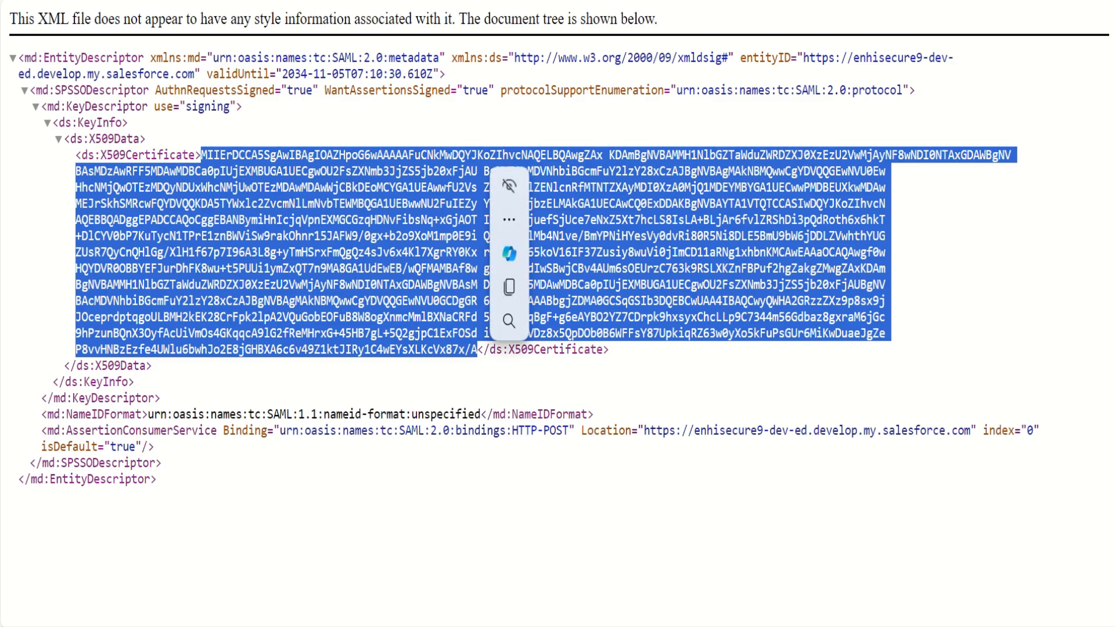
key(ctrl+c)
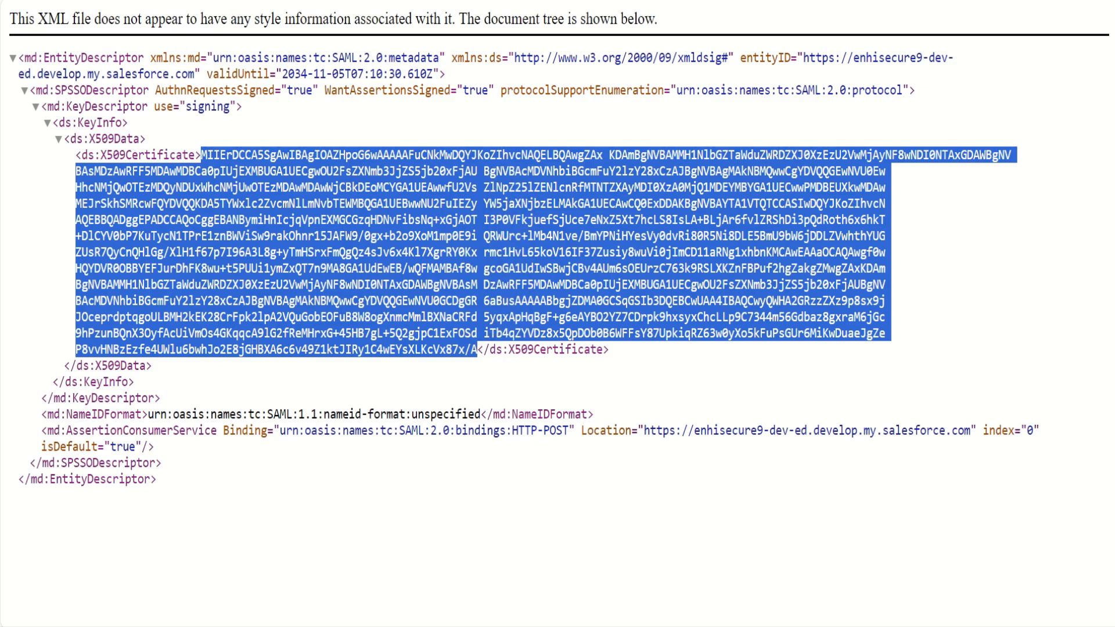
- Open Notepad and paste the copied certificate text into a new blank document
key(super)
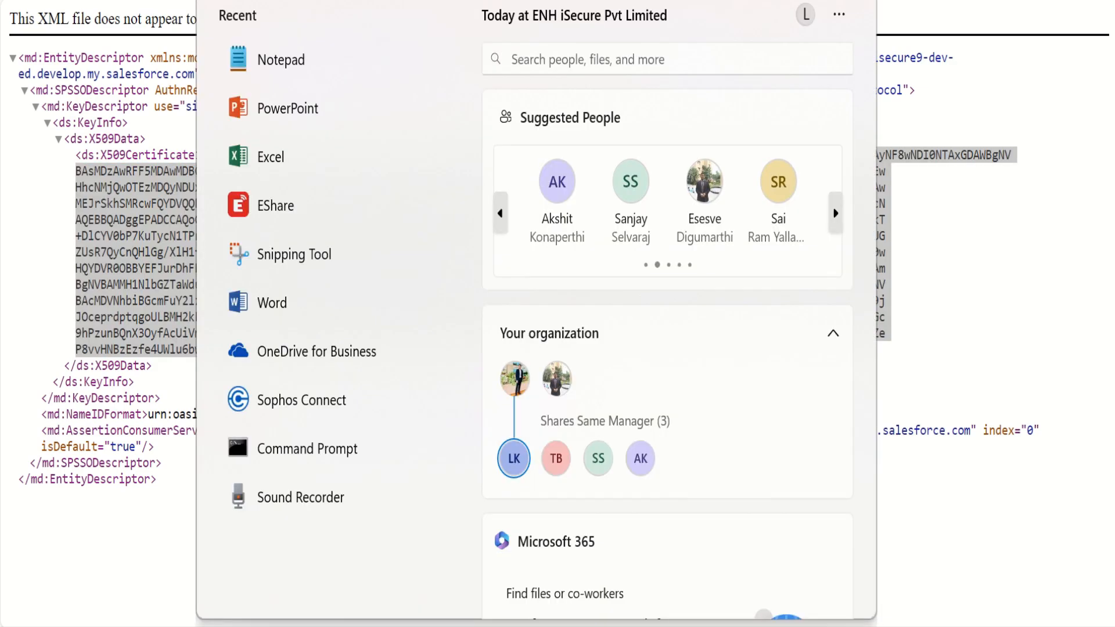
text(note)
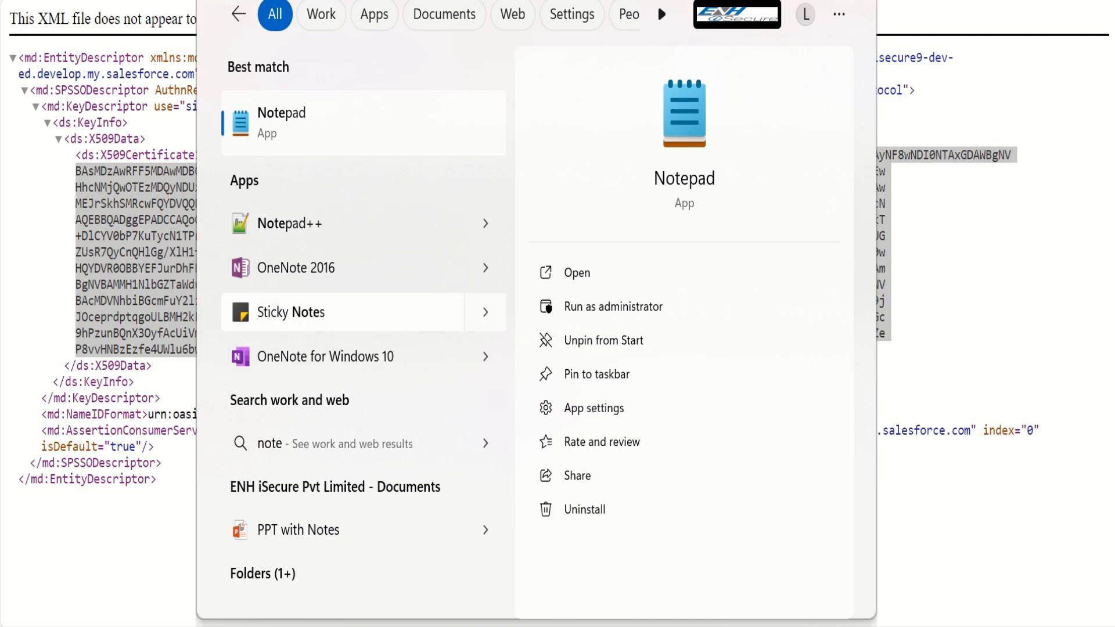
key(Return)
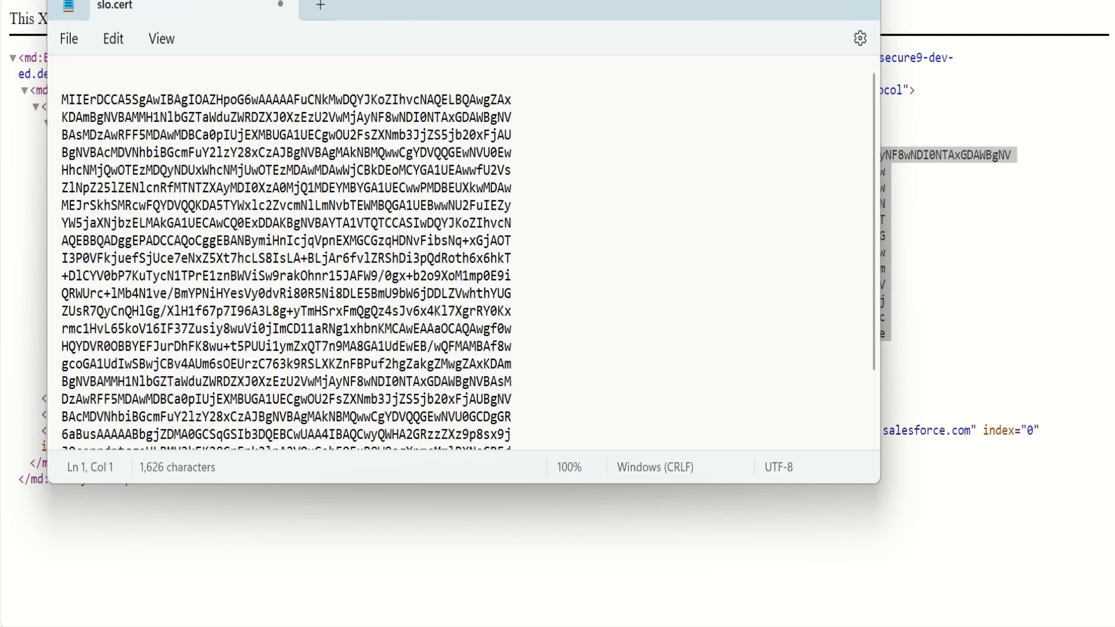
click(70, 38)
click(87, 76)
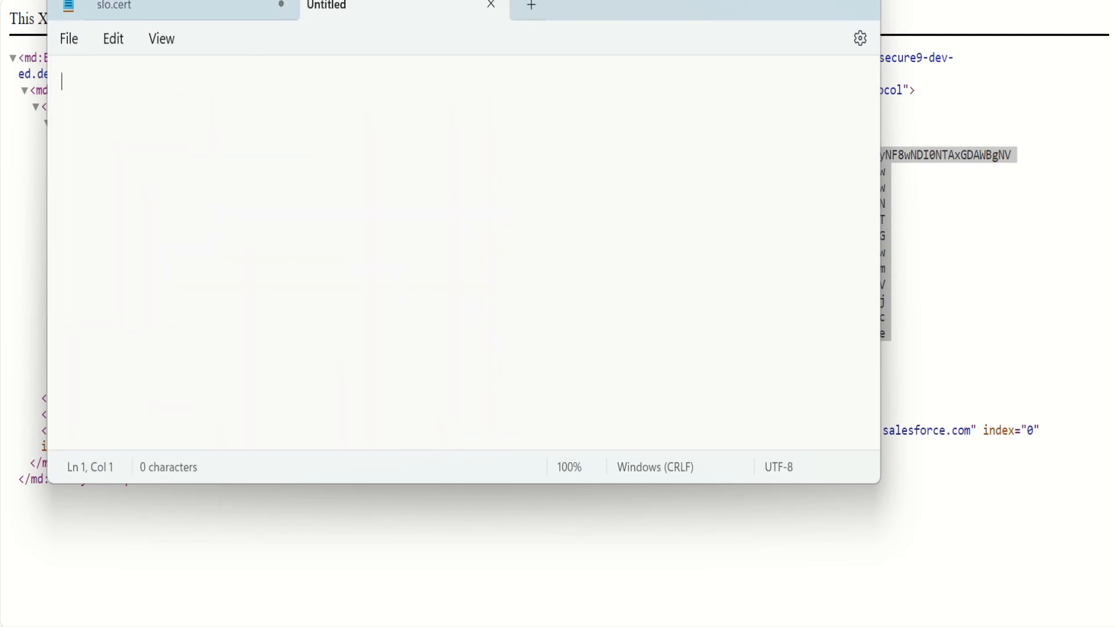
key(ctrl+v)
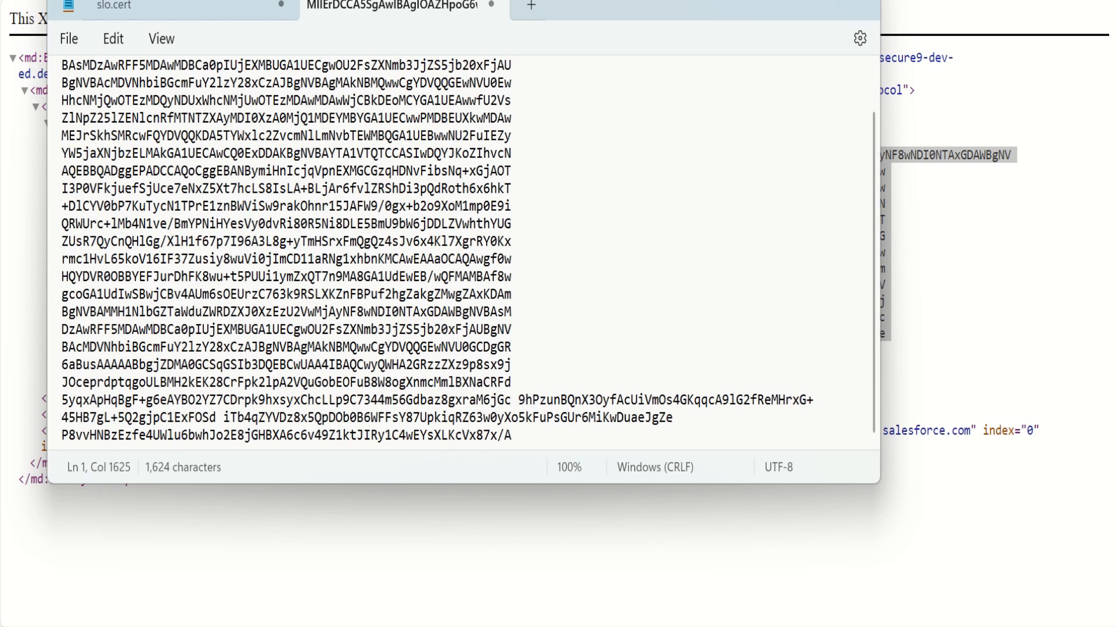
- Insert the header line -----BEGIN CERTIFICATE----- above the pasted certificate text
key(ctrl+Home)
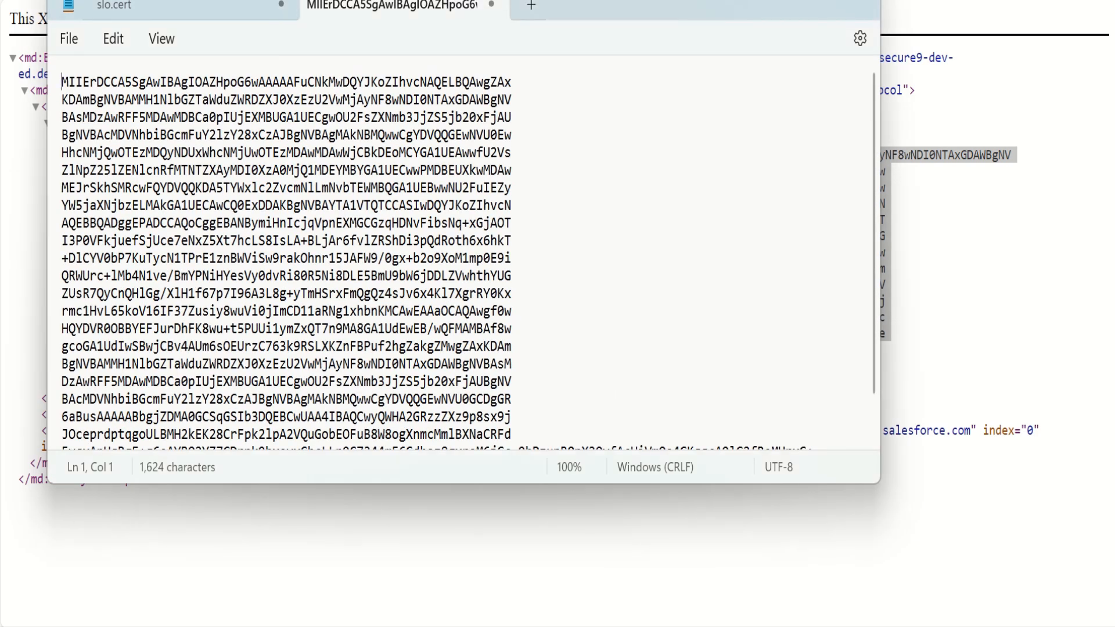
key(Return)
key(Up)
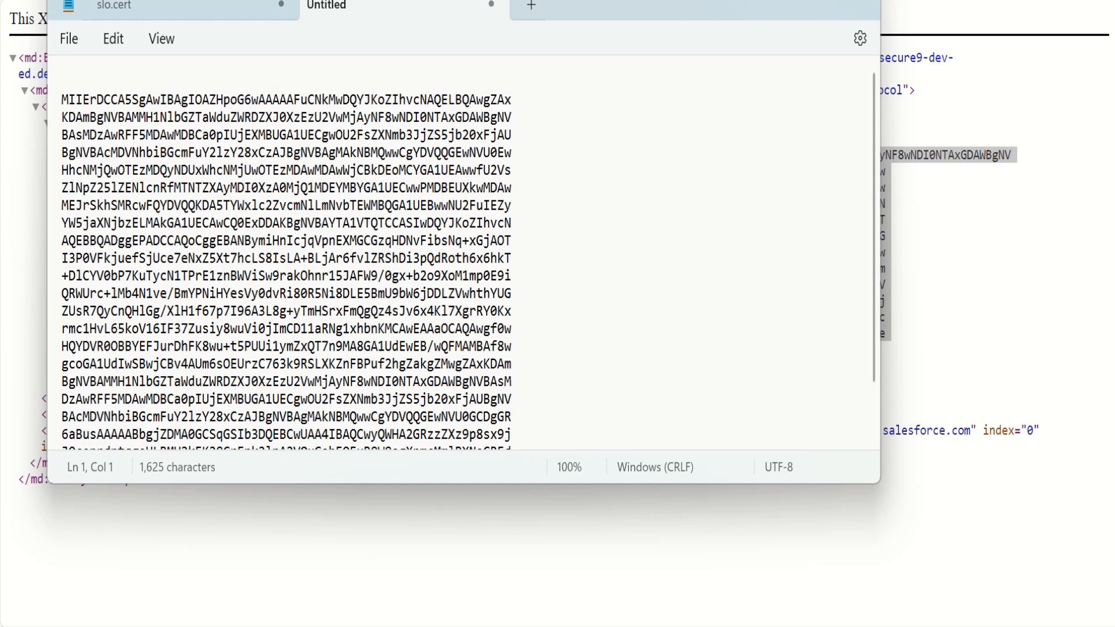
text(-----BEGIN CERT)
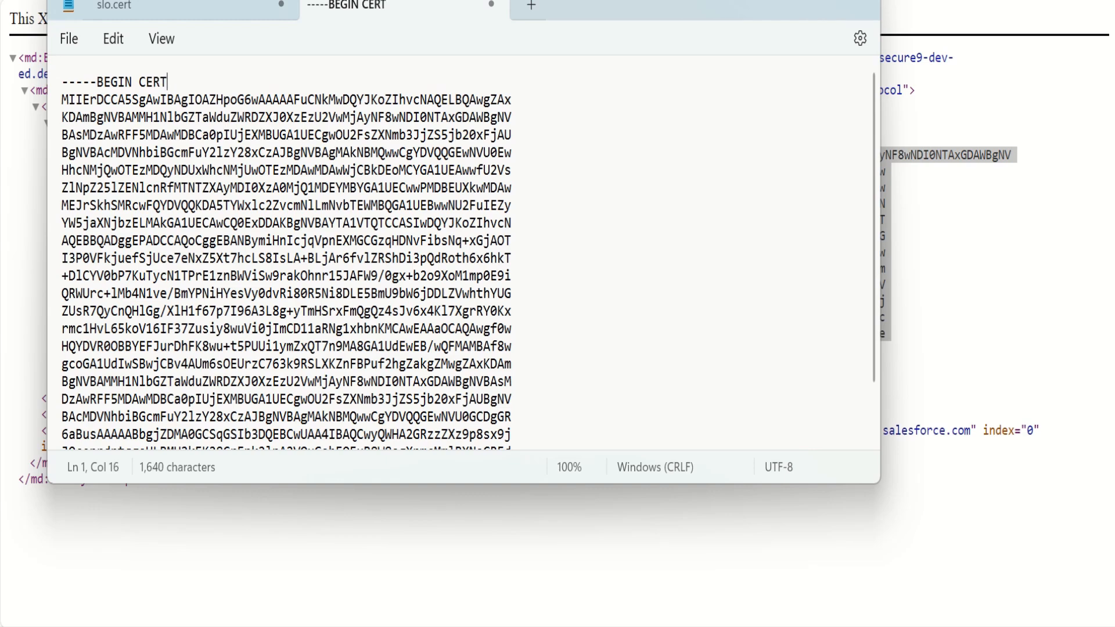
text(IFICATE___)
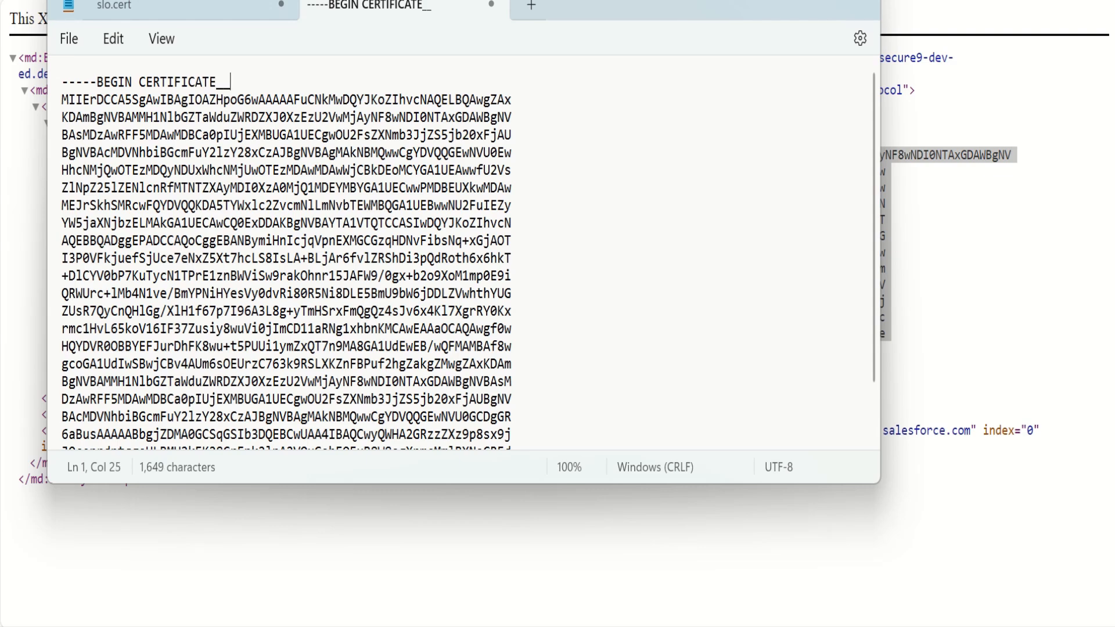
key(BackSpace)
key(BackSpace)
key(BackSpace)
text(-----)
scroll(469, 257, down, 1)
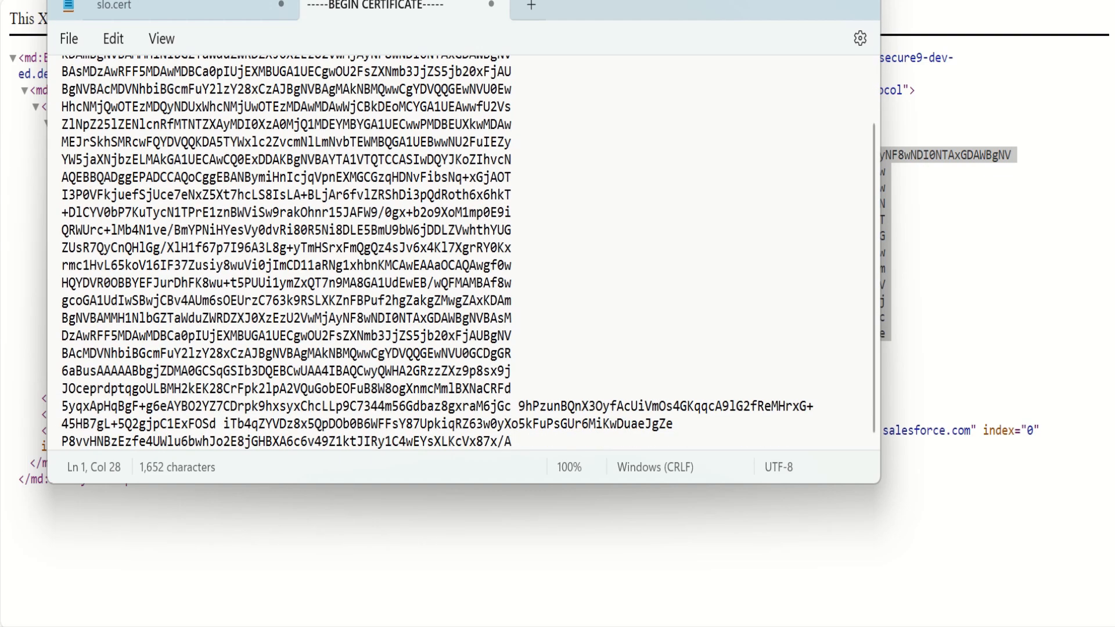
- Add the footer line -----END CERTIFICATE----- on a new line below the pasted certificate text
key(ctrl+End)
key(Return)
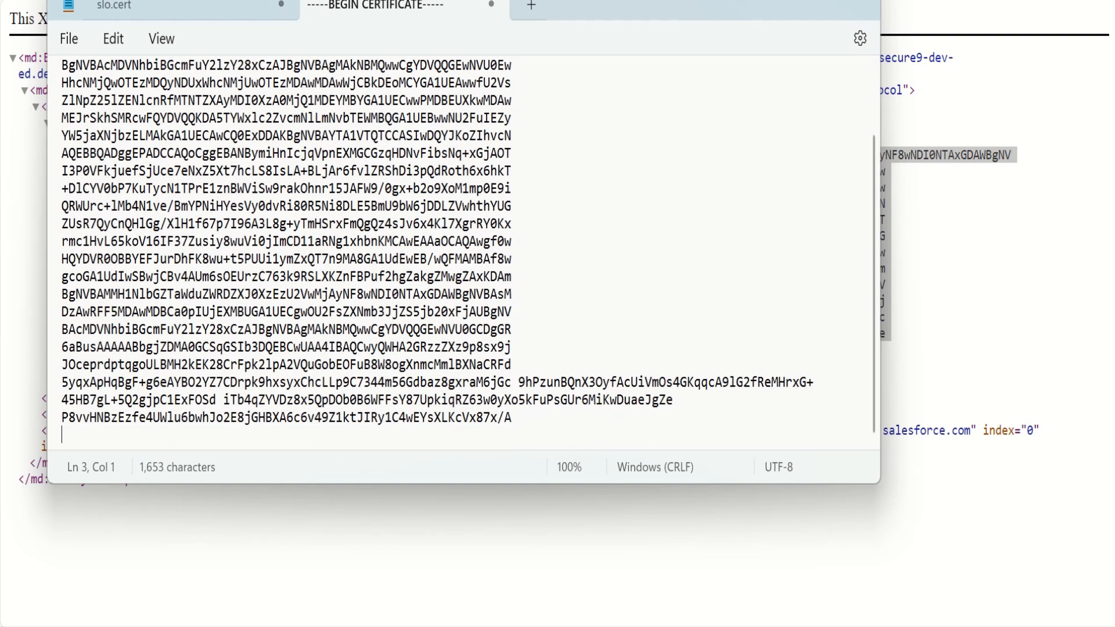
text(-----END CERTIFICATE)
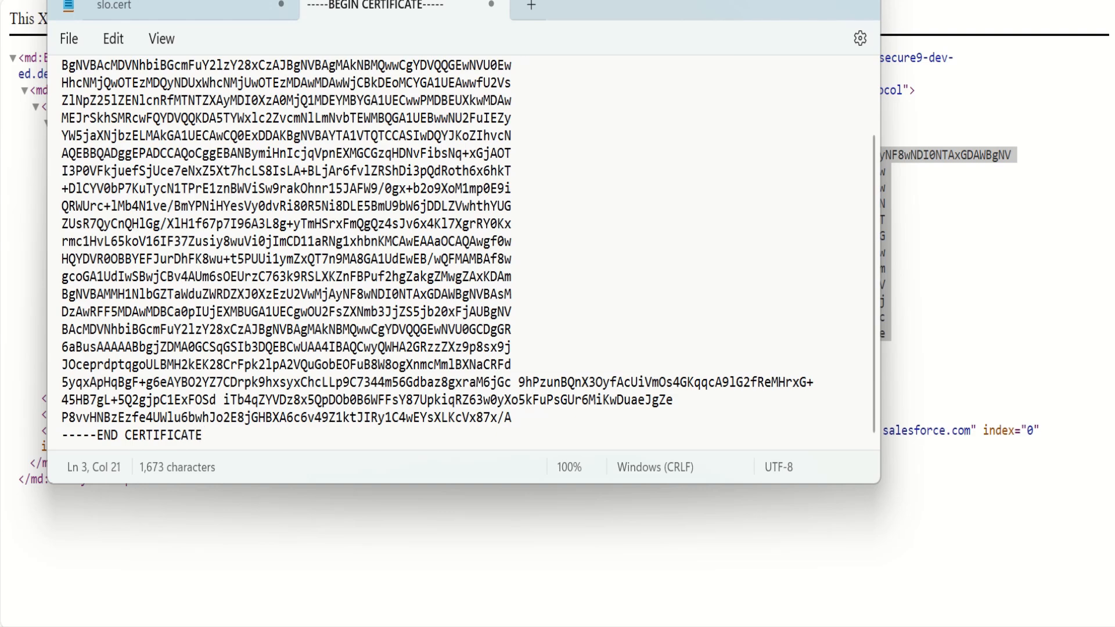
text(-----)
- Save the certificate text to the Desktop as slo.cert, using the All files type
key(ctrl+s)
click(137, 248)
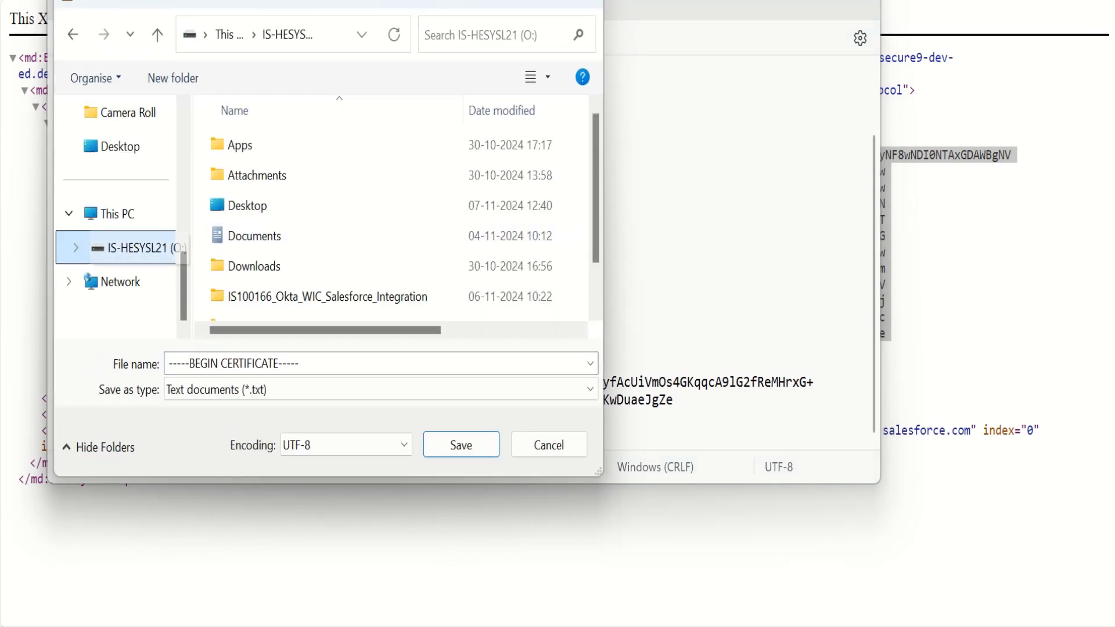
double_click(247, 206)
click(371, 363)
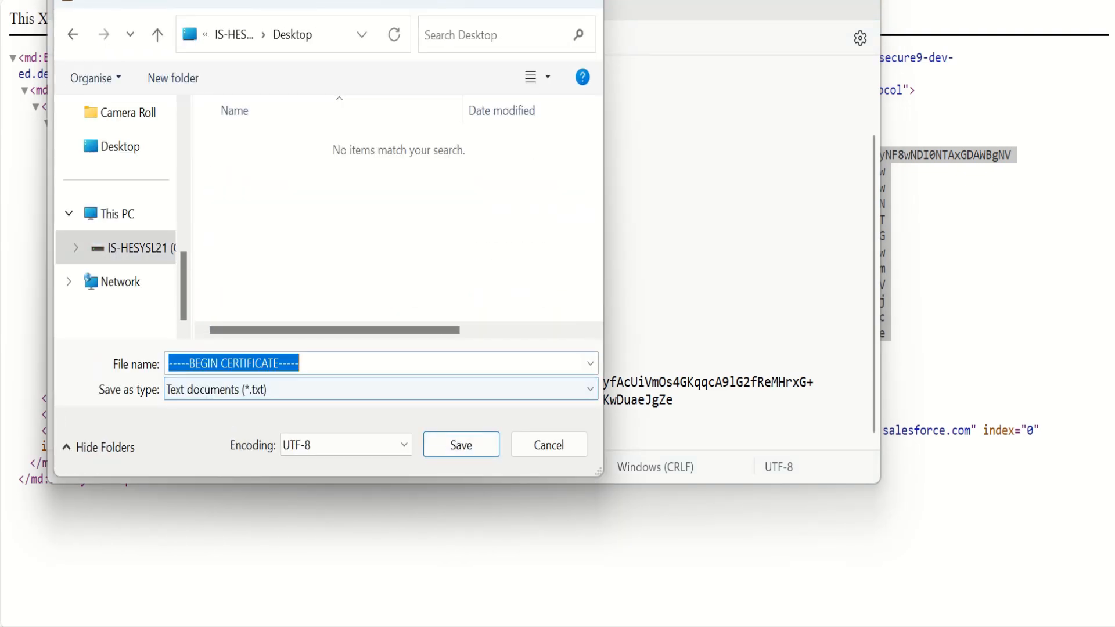
text(SLO)
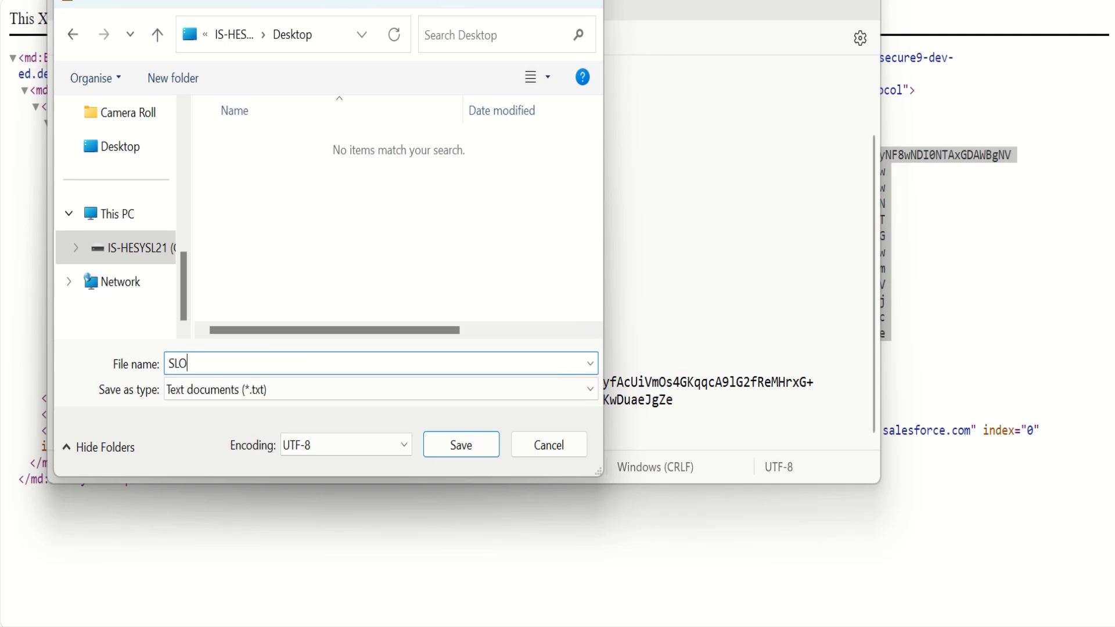
text(.CERT)
key(BackSpace)
key(BackSpace)
key(BackSpace)
key(BackSpace)
key(BackSpace)
key(BackSpace)
key(BackSpace)
key(BackSpace)
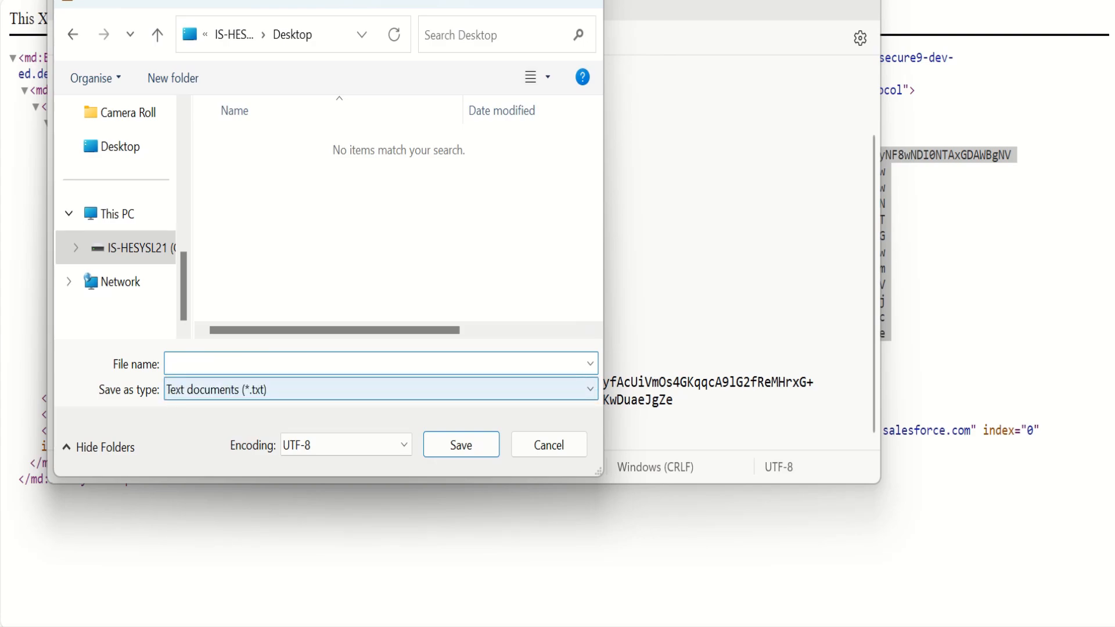
text(slo.cert)
click(381, 389)
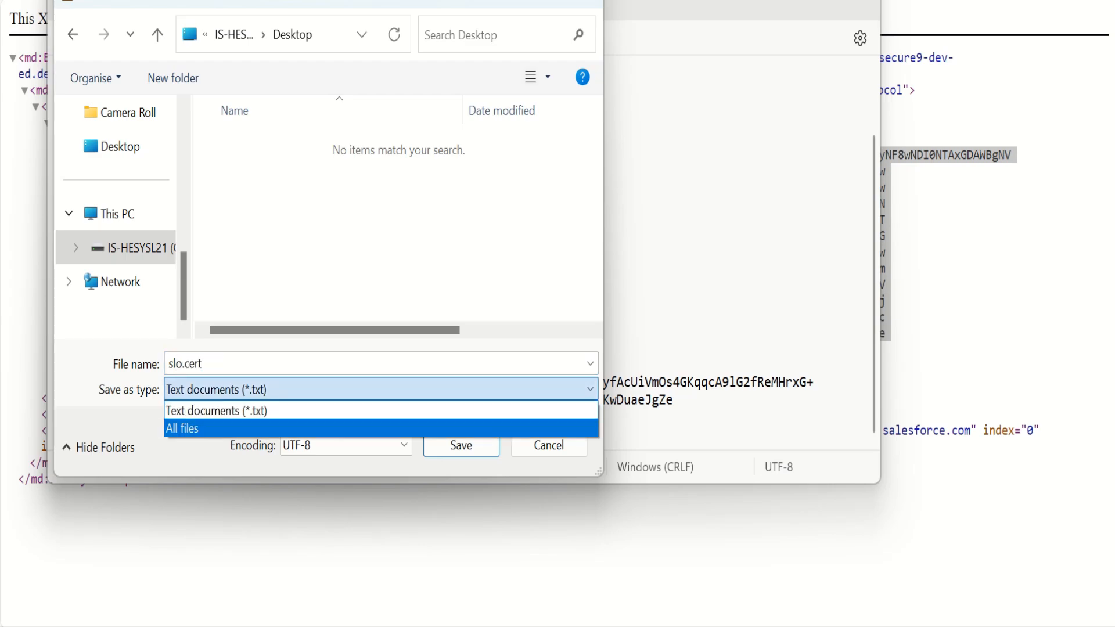
click(233, 426)
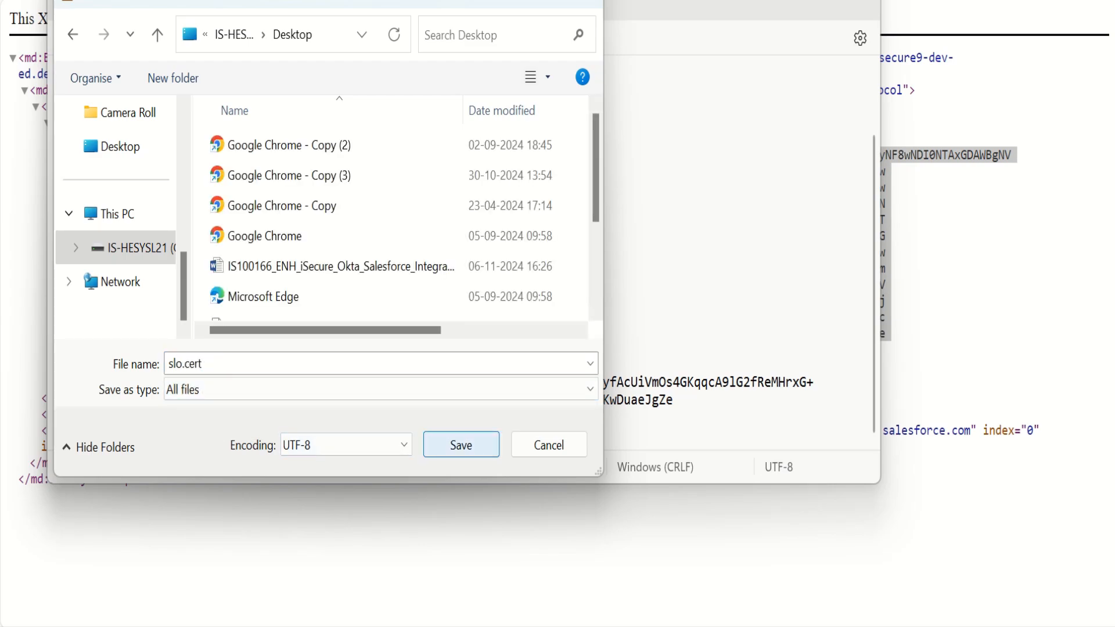
click(461, 445)
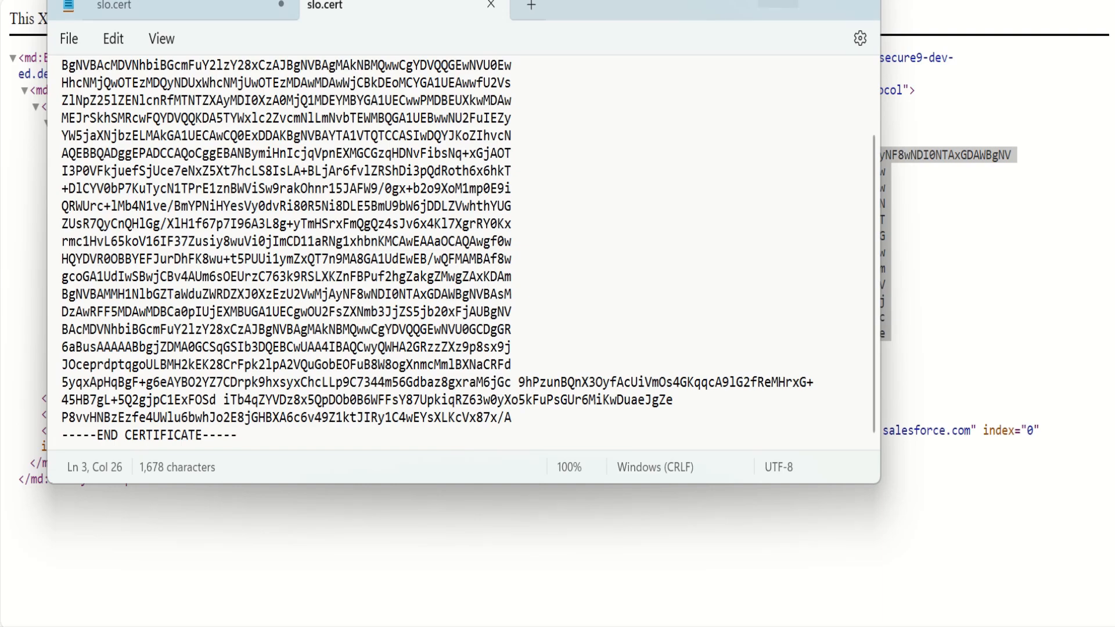
- Return to Okta, upload slo.cert from the Desktop as the Signature Certificate for single logout, and save the sign-on settings
click(778, 3)
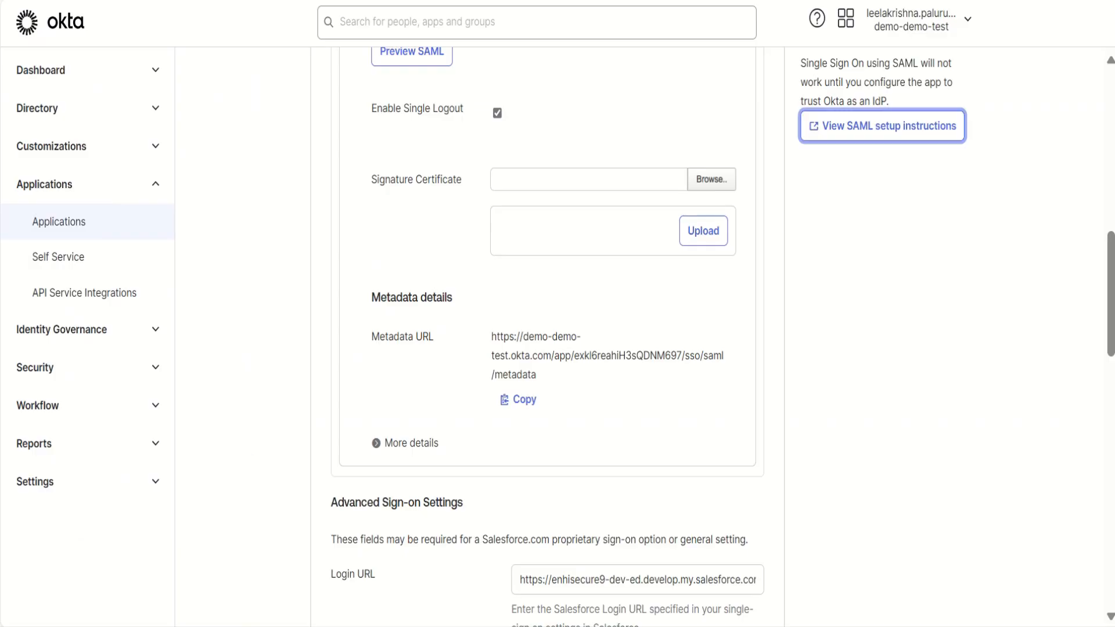
click(703, 231)
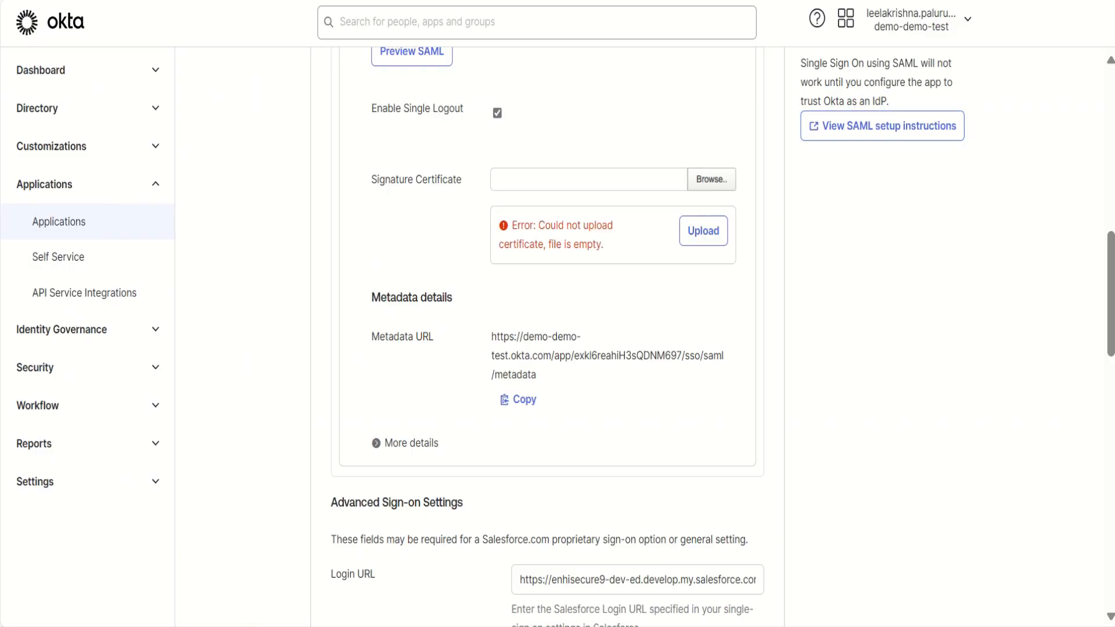
click(712, 179)
scroll(346, 268, down, 2)
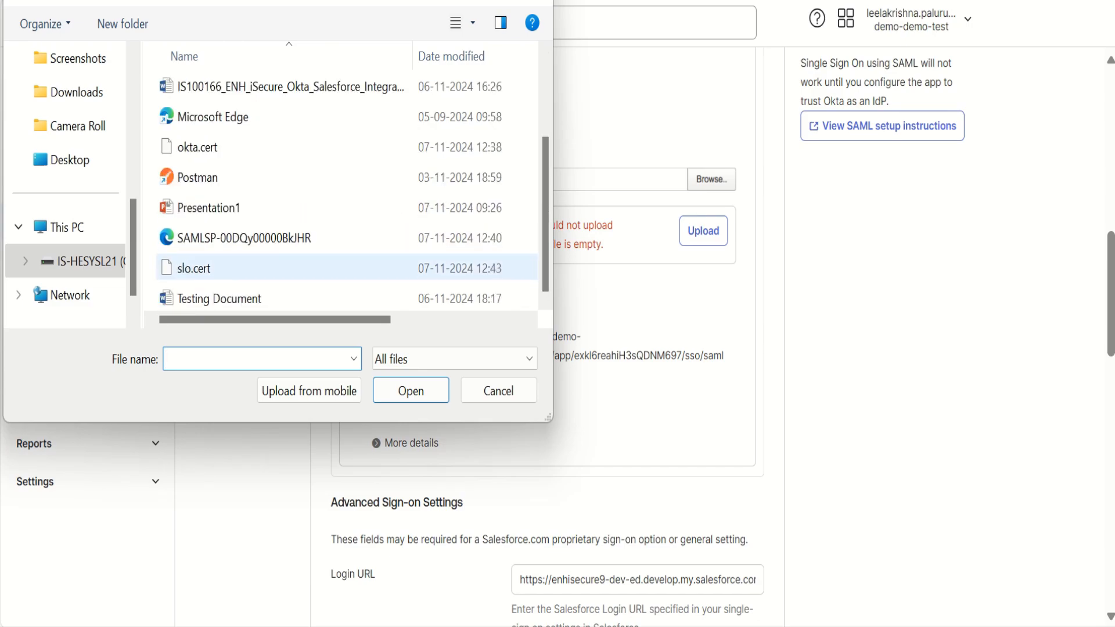
click(233, 268)
click(410, 391)
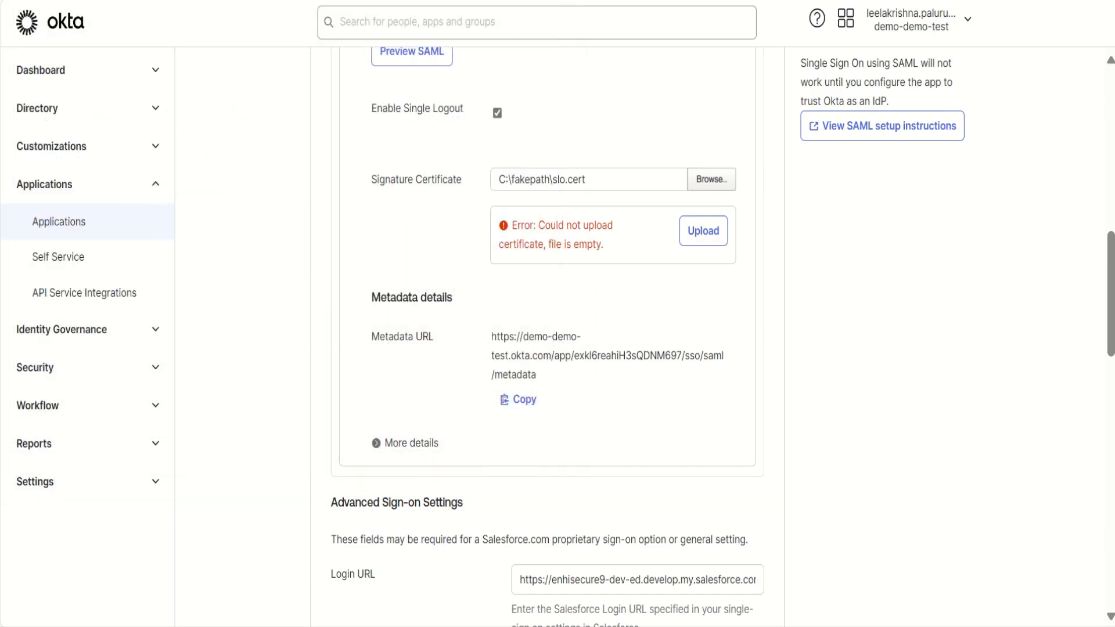
click(703, 231)
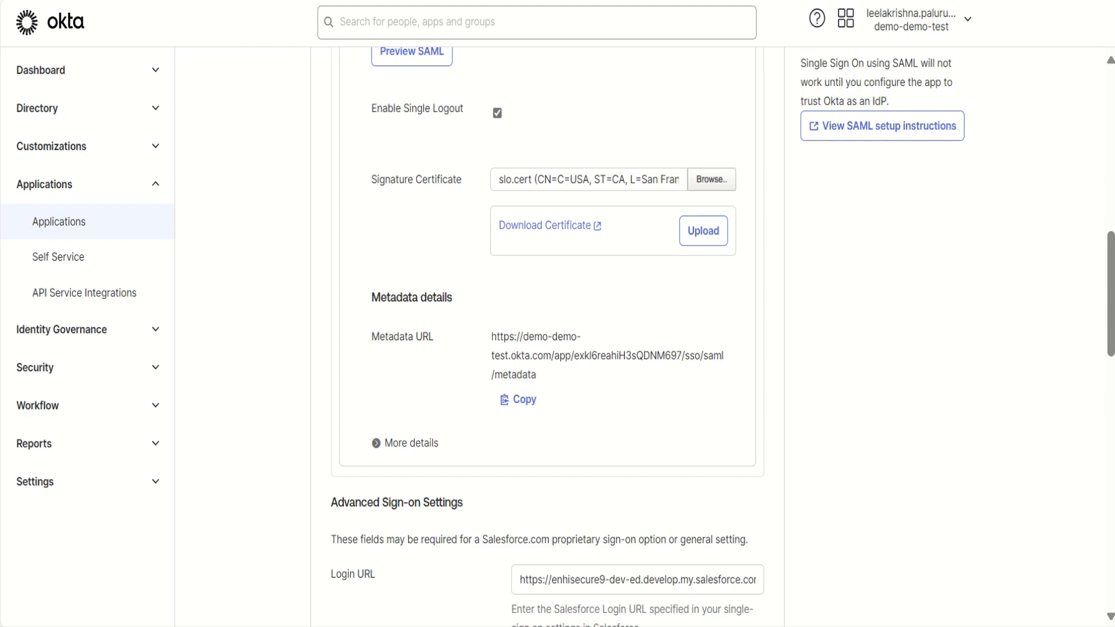
scroll(558, 337, down, 12)
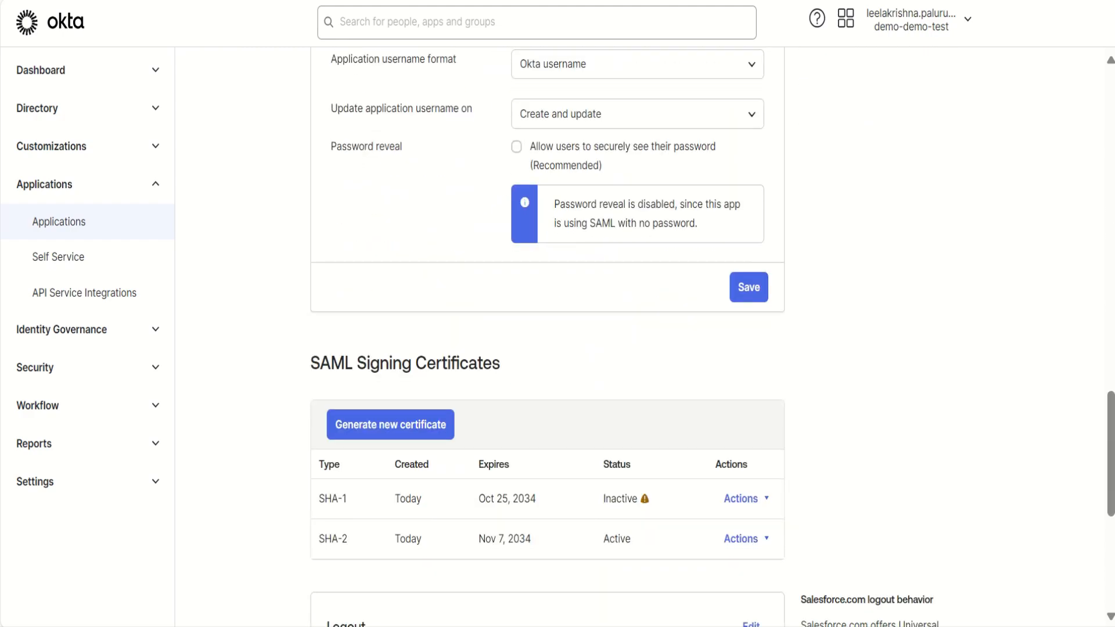
click(749, 286)
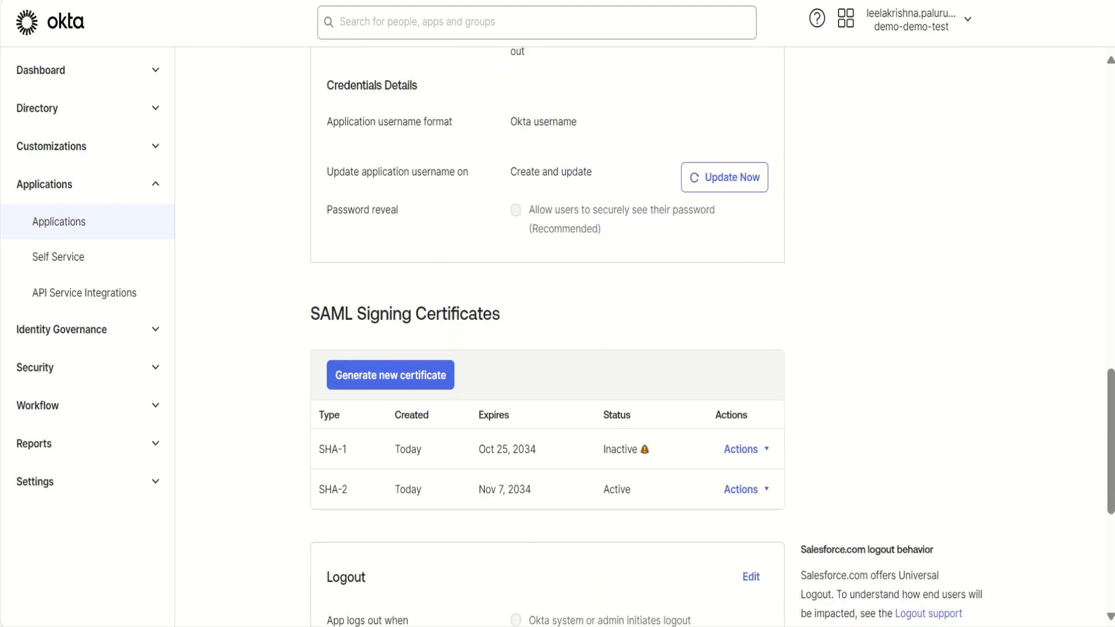
- Copy the Okta app's Metadata URL and open it in a new browser tab
scroll(557, 337, up, 9)
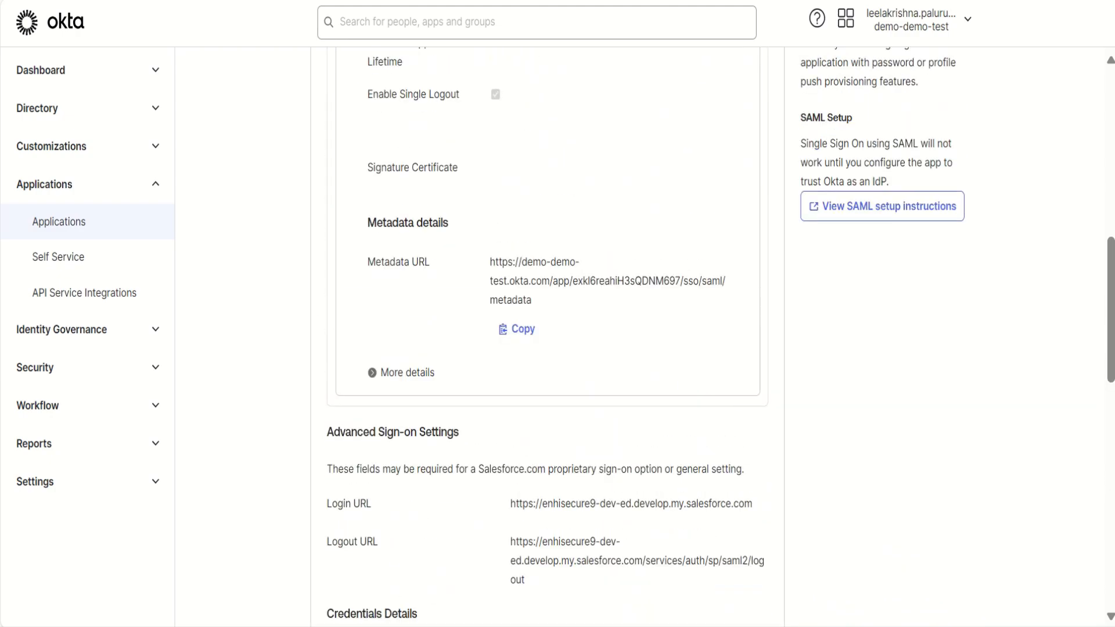
click(518, 330)
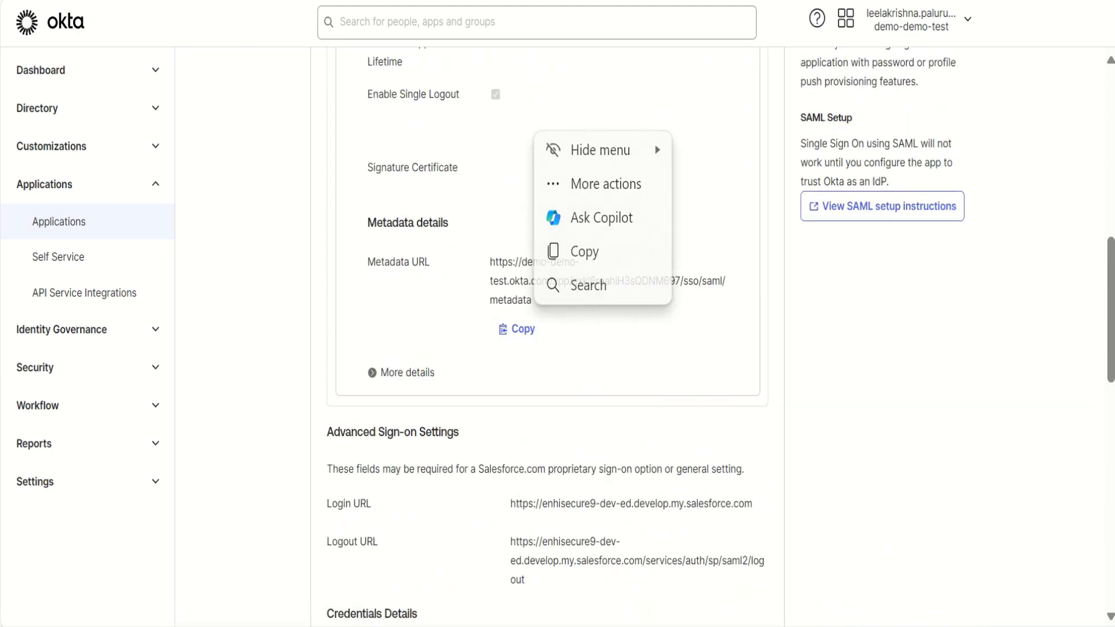
key(ctrl+t)
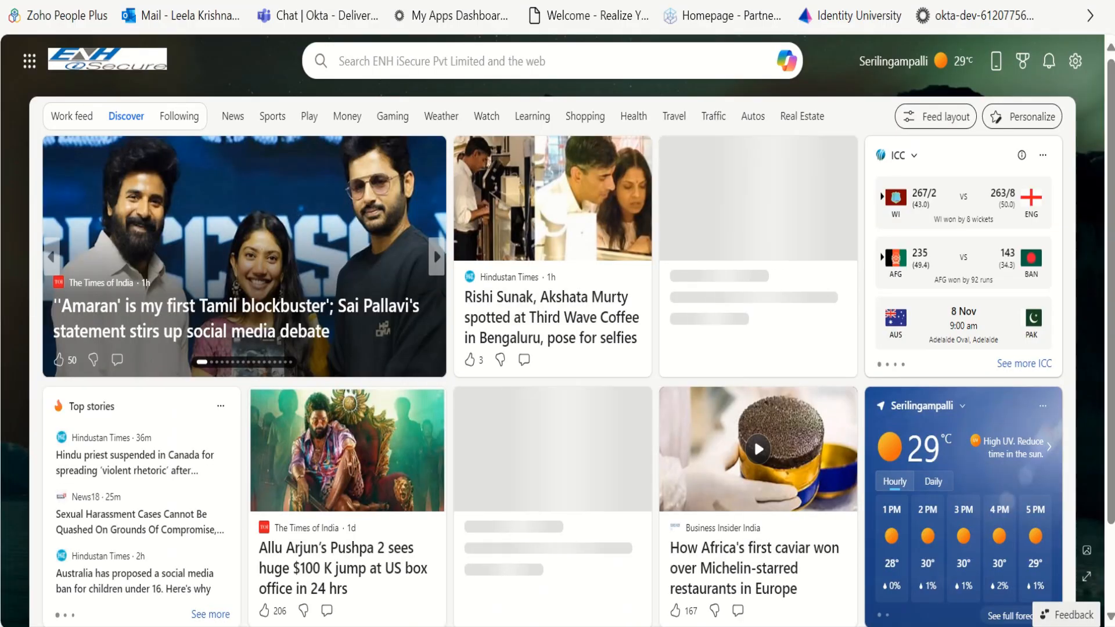
key(ctrl+v)
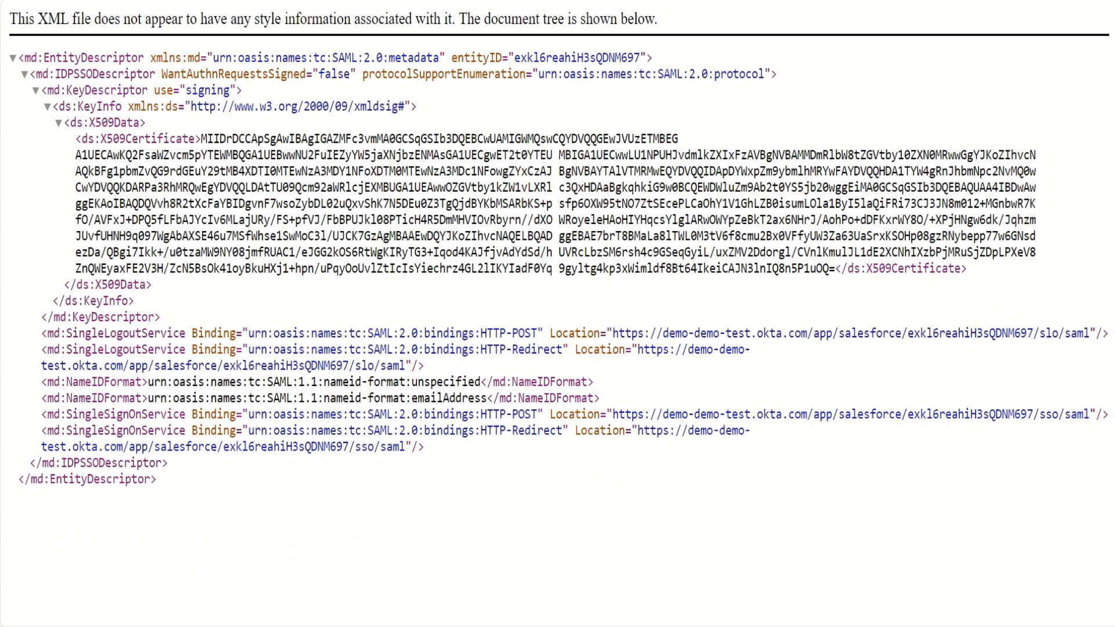
- Copy the Location URL of the SingleLogoutService element with the HTTP-POST binding from the Okta metadata
drag(41, 332, 242, 333)
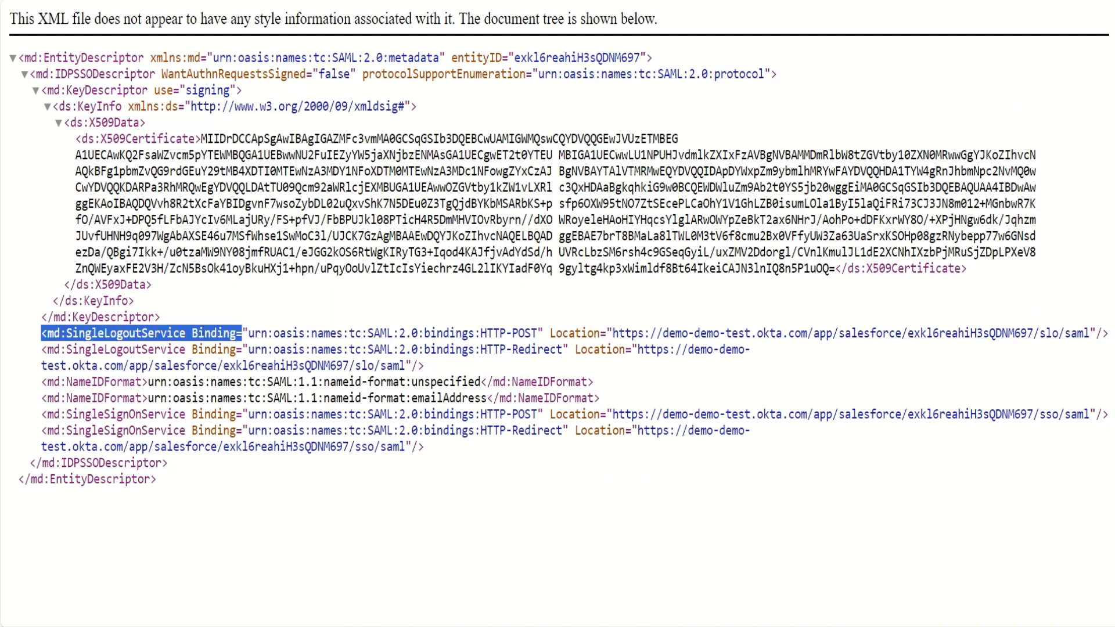
click(249, 334)
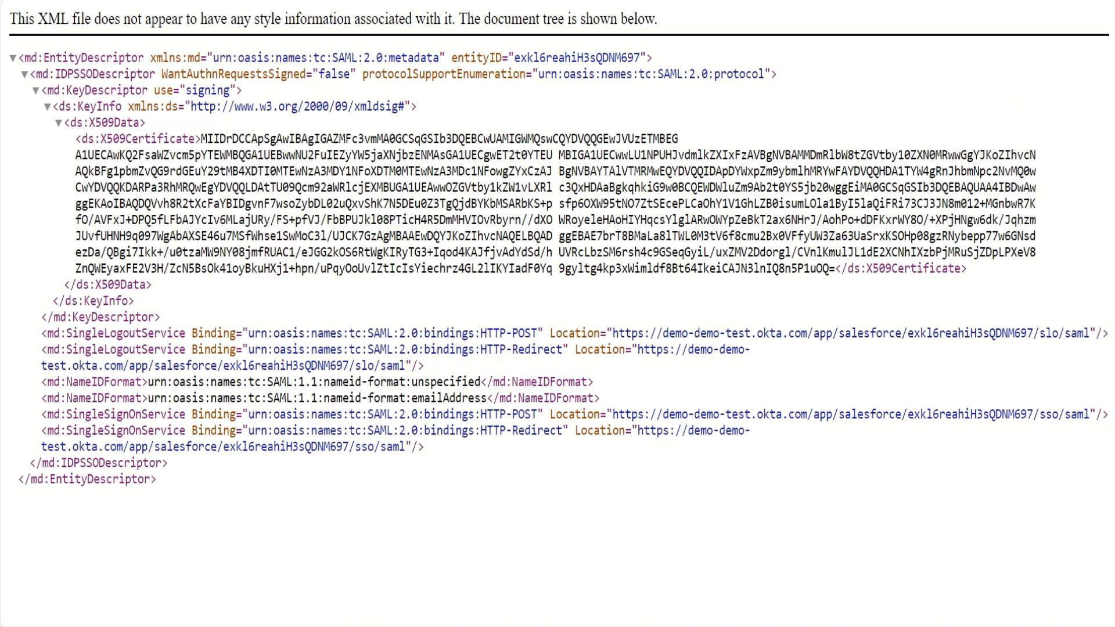
drag(544, 332, 750, 349)
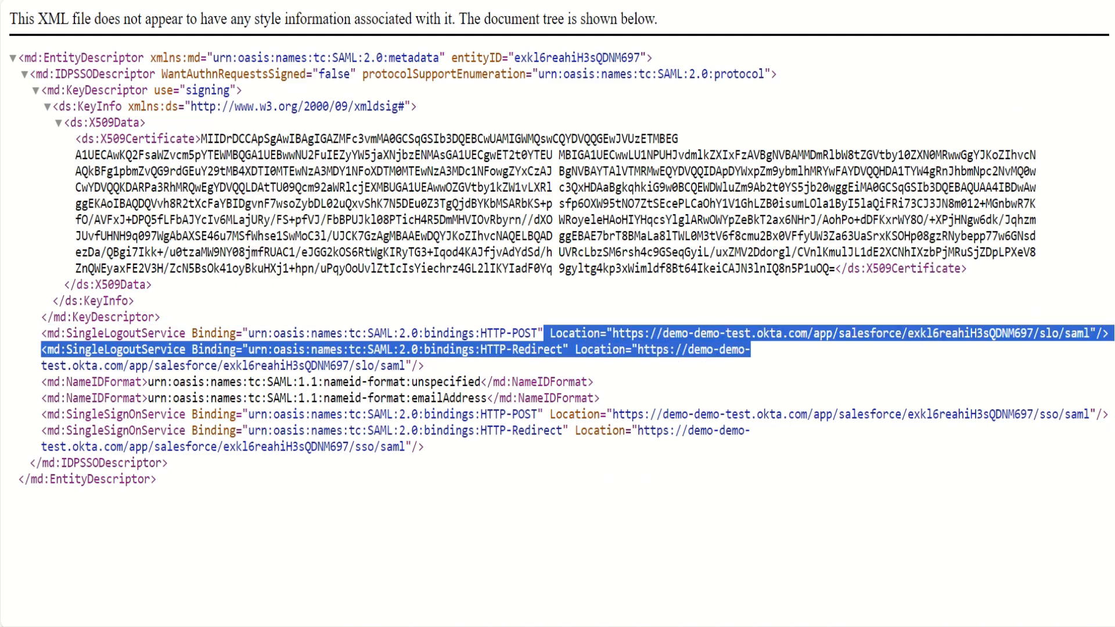
click(750, 350)
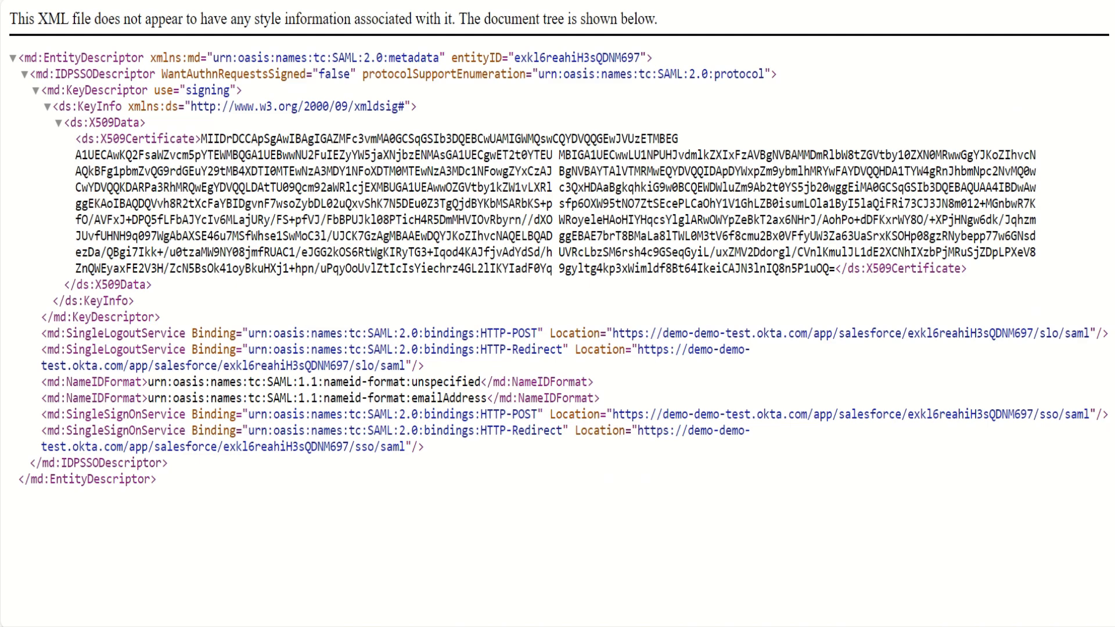
drag(612, 333, 1090, 333)
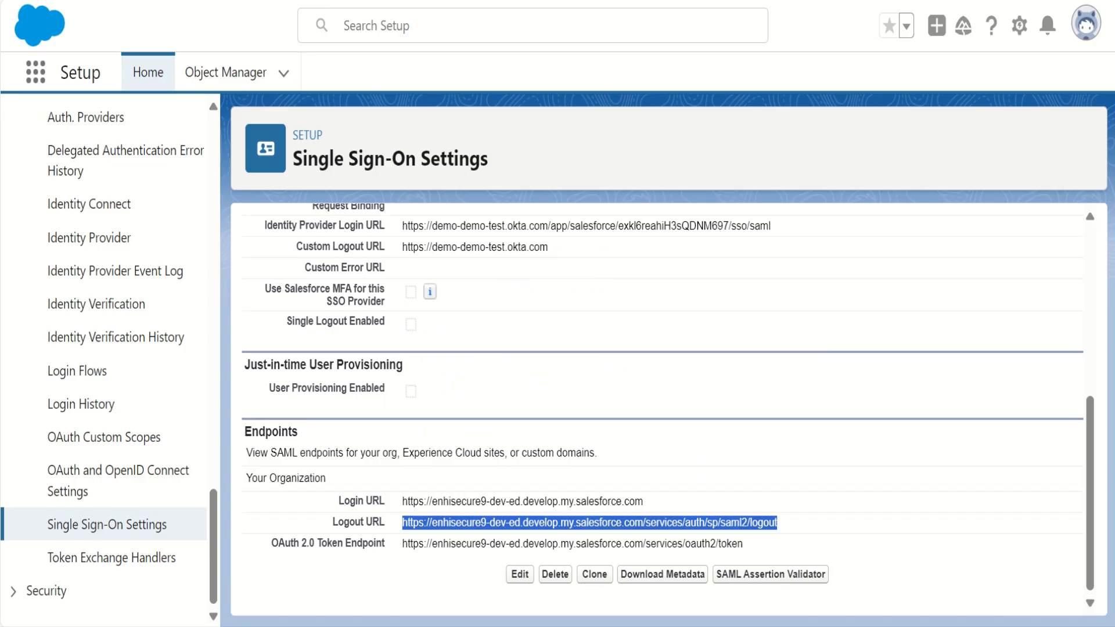
- Switch to Salesforce, edit the Okta_IDP SAML single sign-on configuration, and turn on Single Logout Enabled
scroll(662, 407, up, 6)
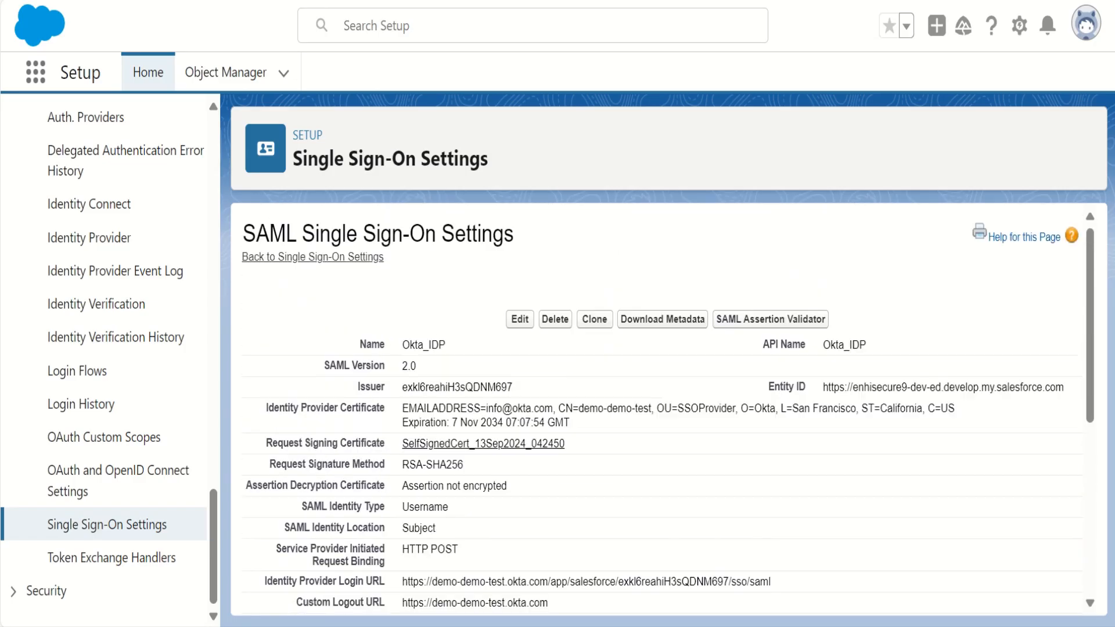
click(520, 319)
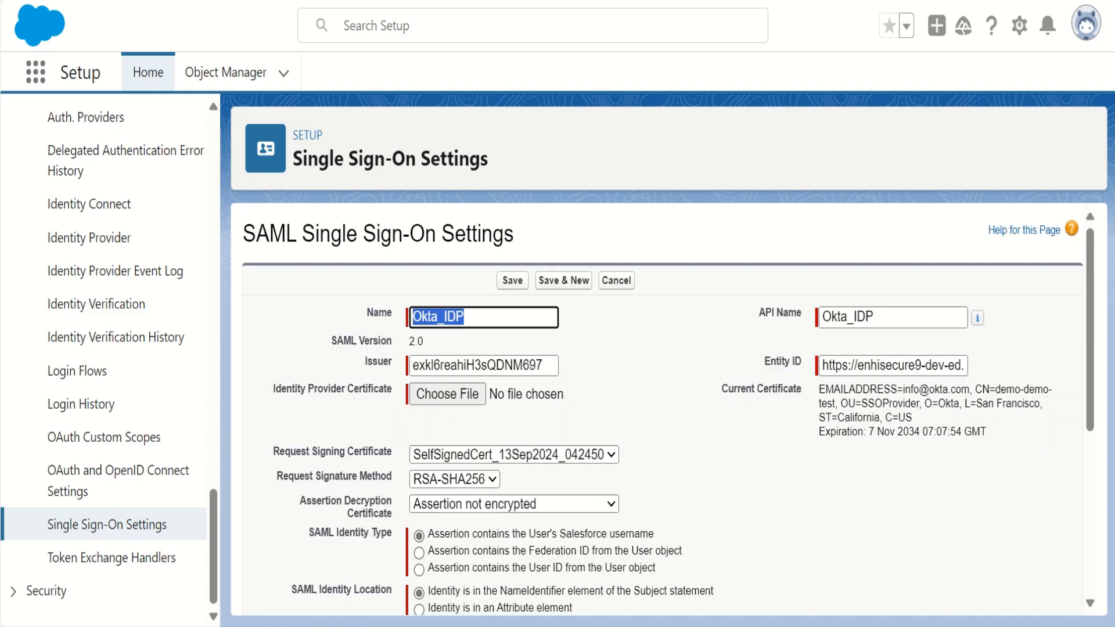
scroll(483, 401, down, 2)
scroll(662, 407, down, 3)
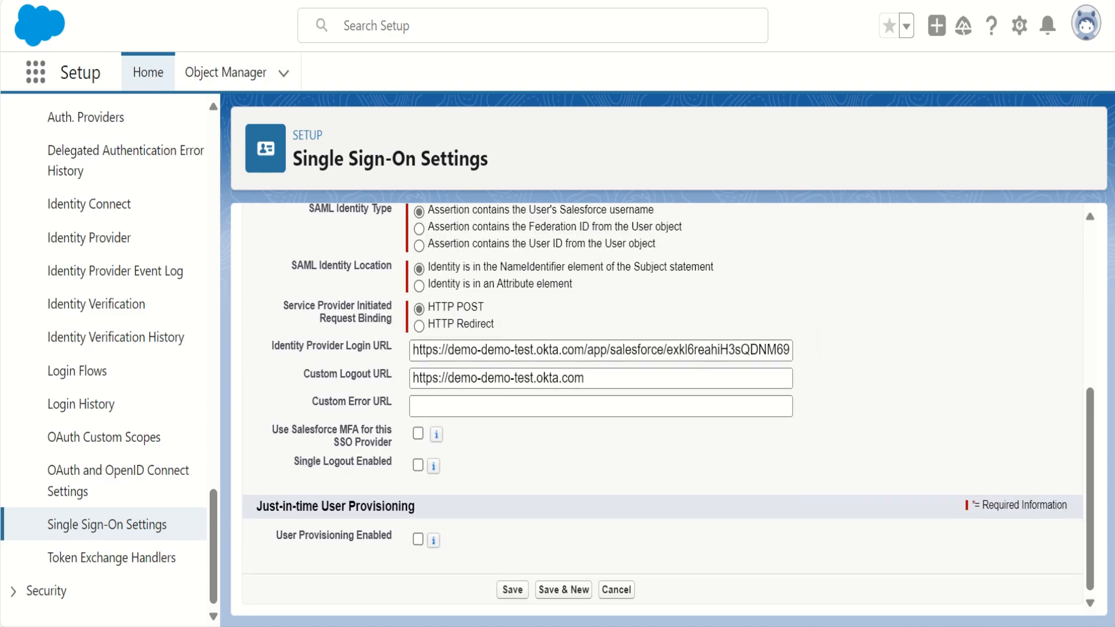
click(418, 465)
scroll(418, 465, down, 2)
- Paste the copied Okta /slo/saml URL as the Identity Provider Single Logout URL and save the configuration
click(601, 431)
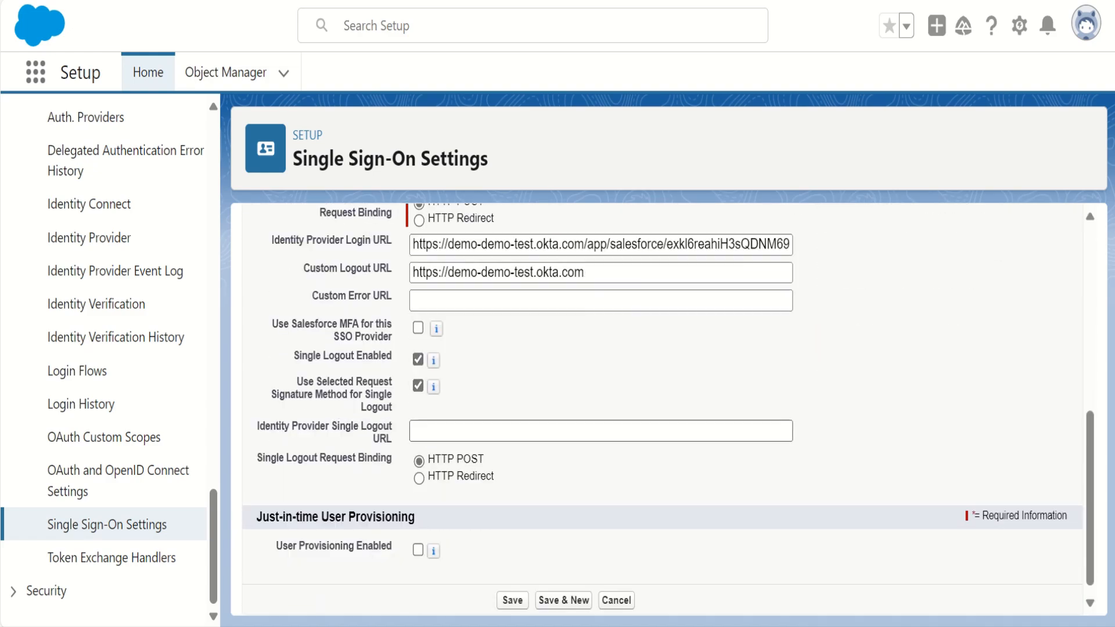
key(ctrl+v)
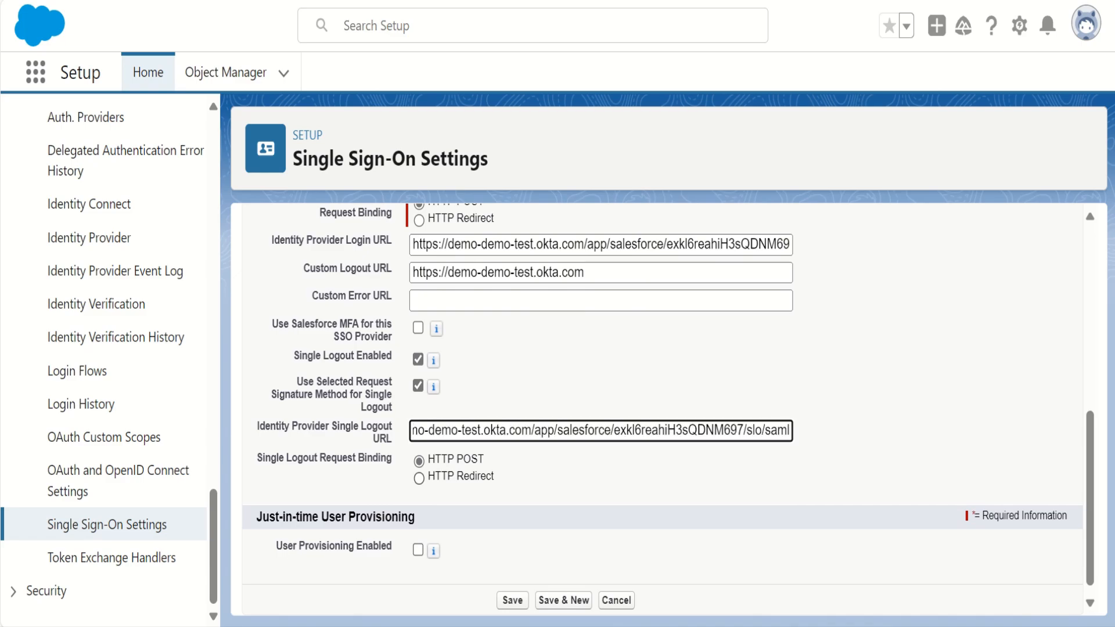
click(512, 600)
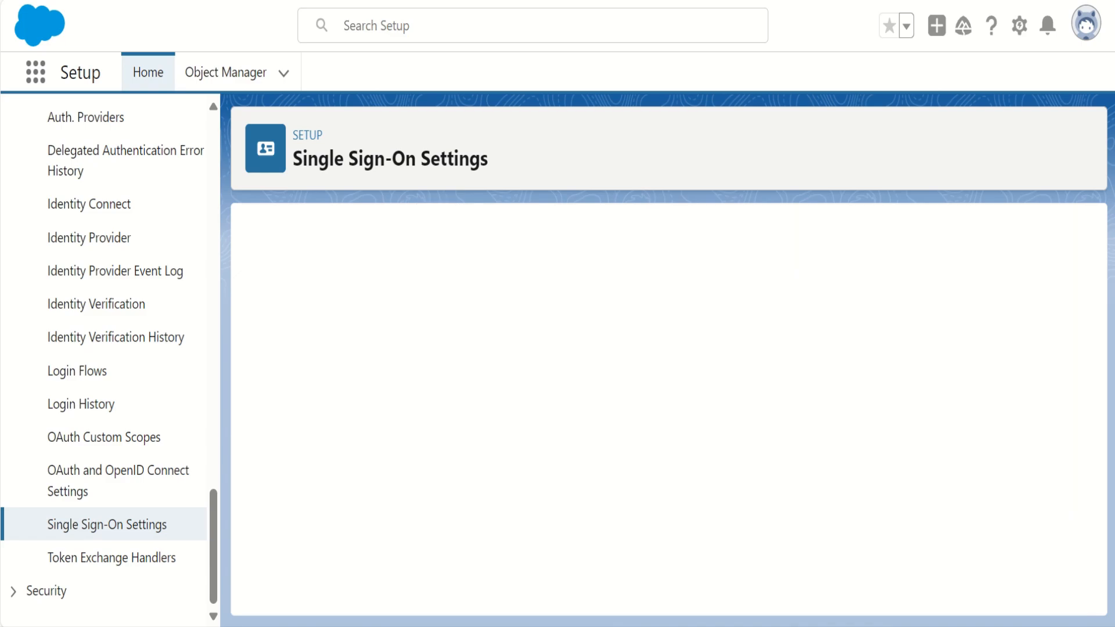
scroll(662, 406, down, 6)
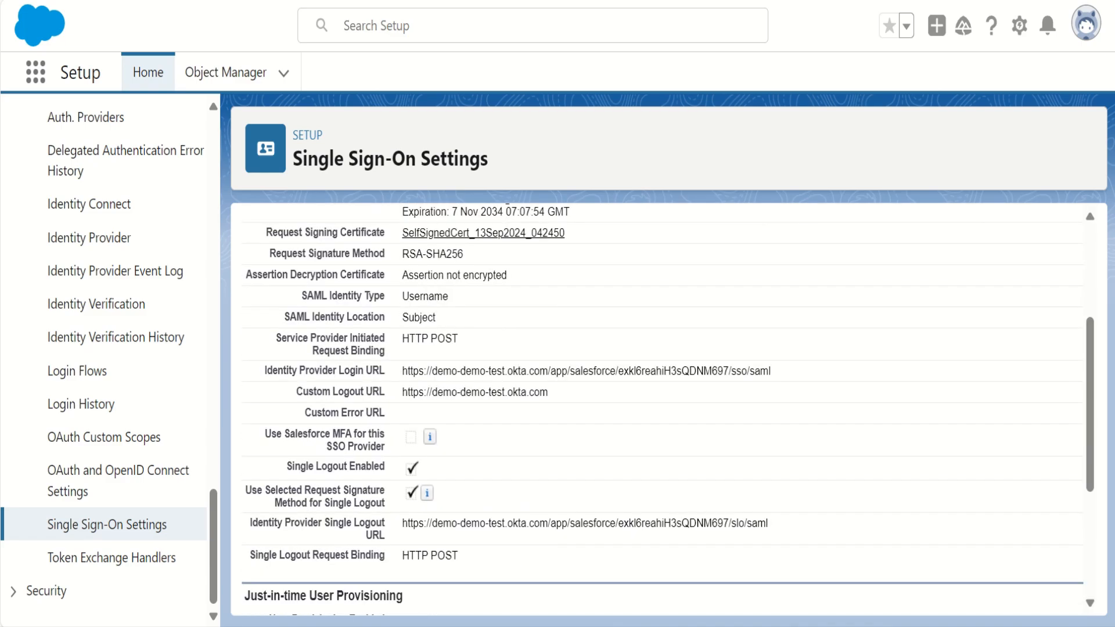
scroll(662, 406, down, 2)
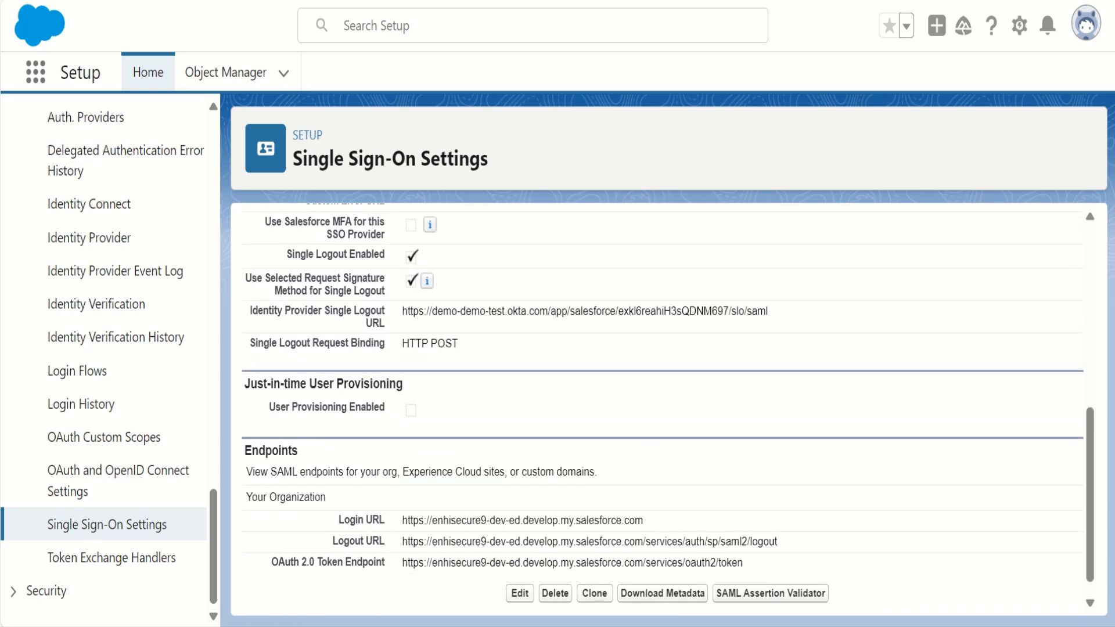
scroll(661, 407, up, 5)
scroll(662, 407, up, 3)
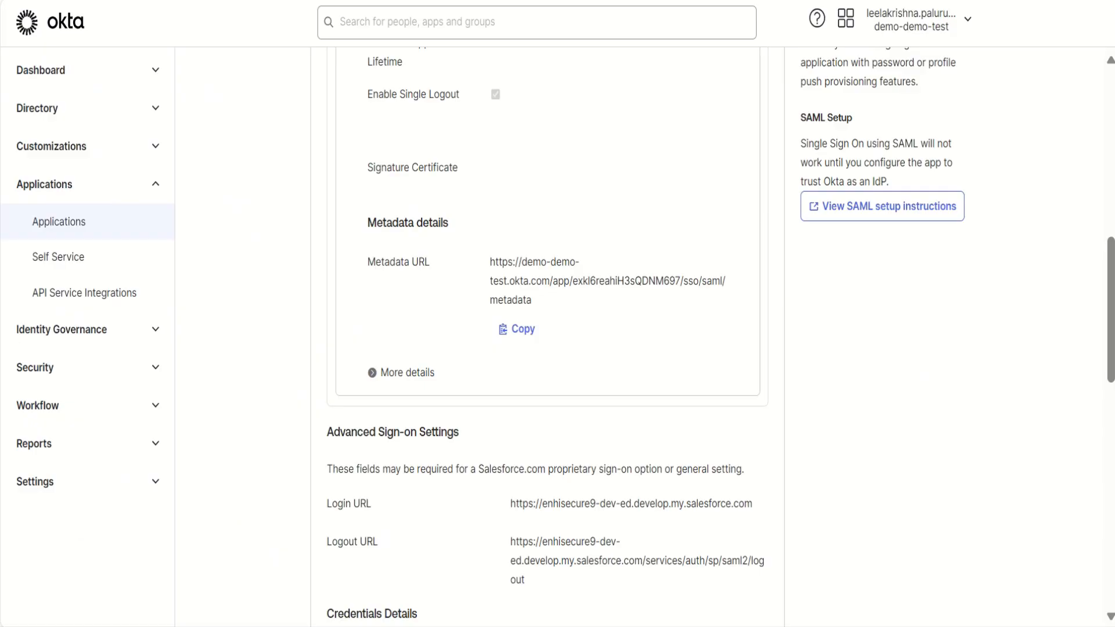
scroll(546, 337, up, 10)
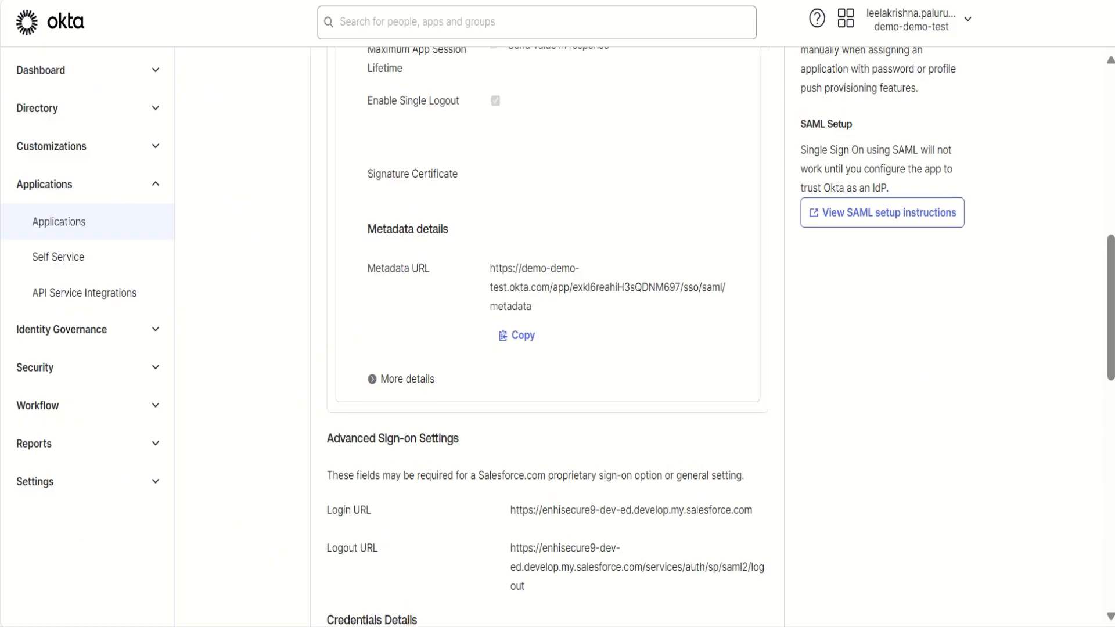
- Start the provisioning API integration for the Salesforce.com app in Okta and turn on Enable API integration
scroll(546, 337, up, 1)
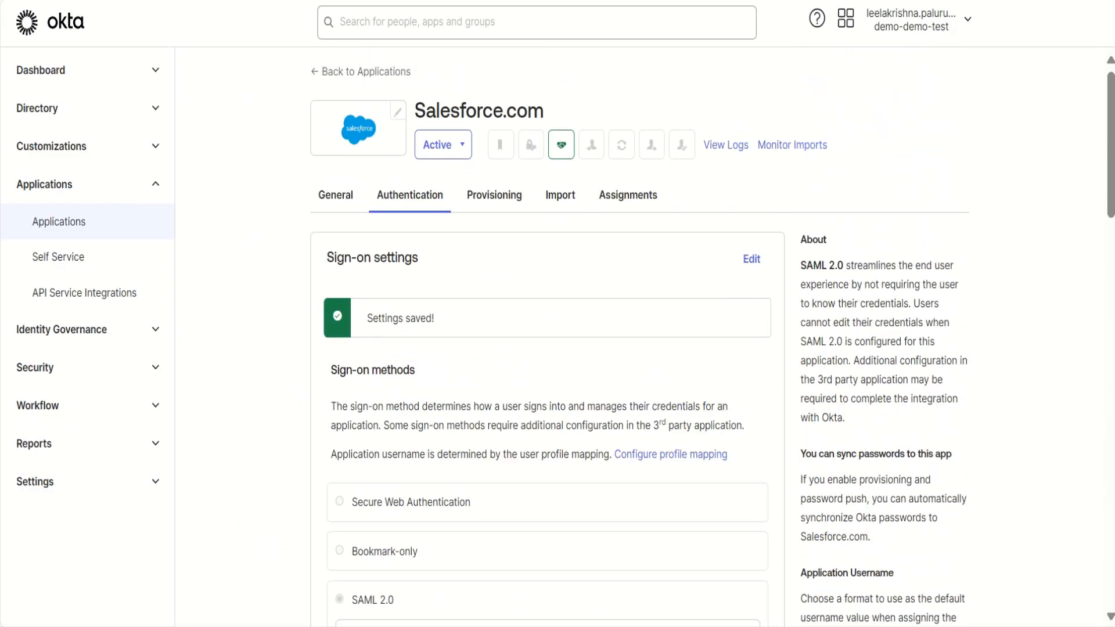
click(494, 195)
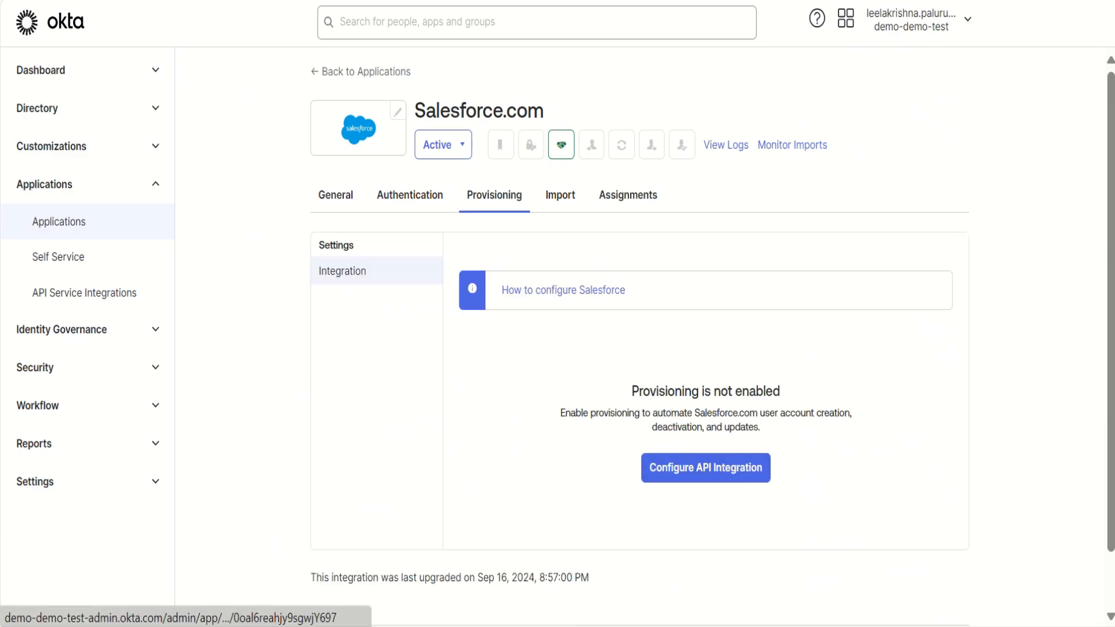
click(705, 467)
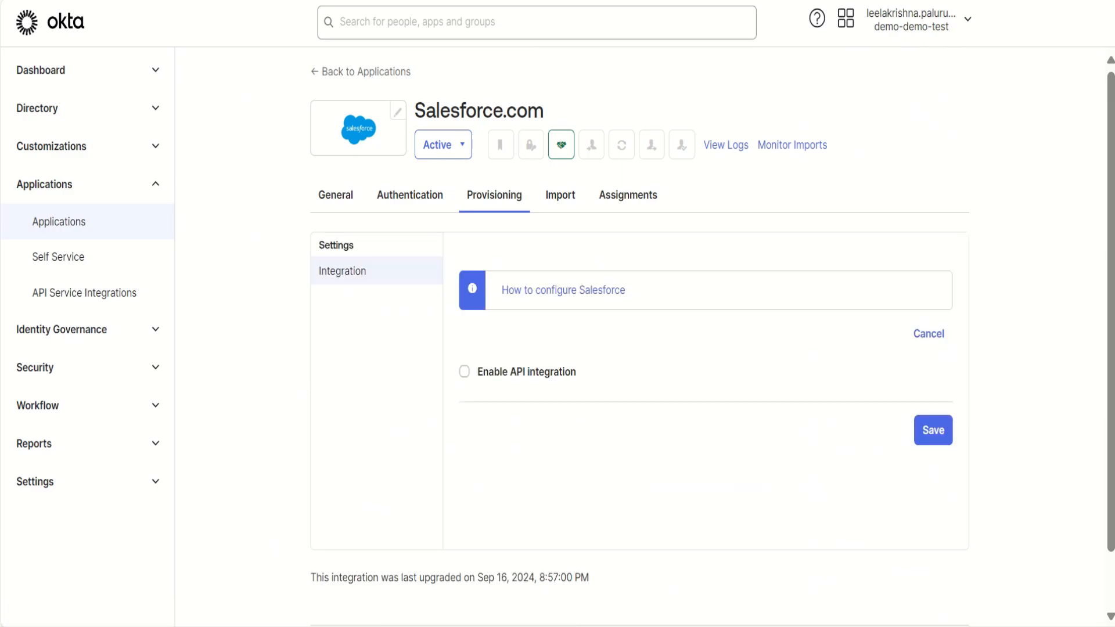
click(464, 372)
scroll(639, 372, down, 2)
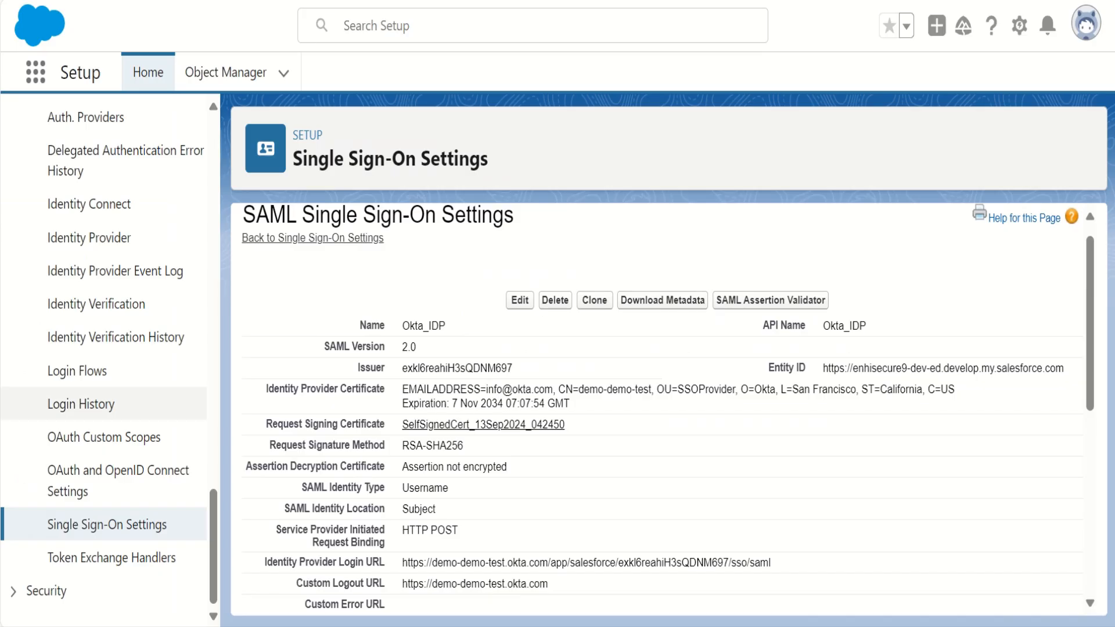
- Switch to Salesforce, go to App Manager under Apps, and start a new connected app of type Create a Connected App
scroll(104, 349, up, 2)
scroll(105, 348, up, 15)
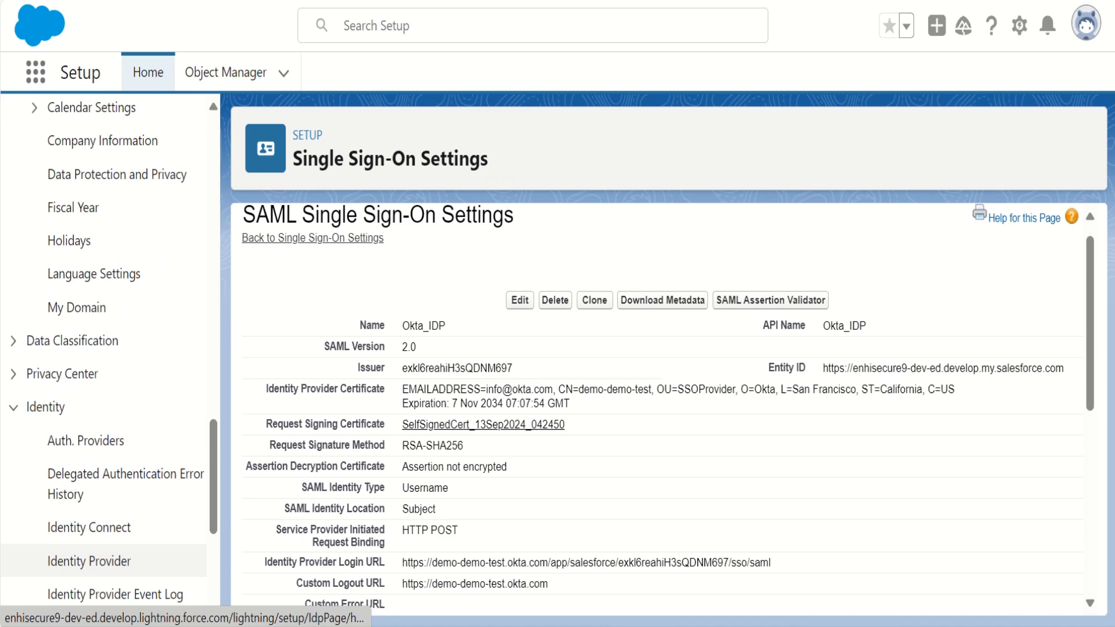
scroll(104, 277, up, 10)
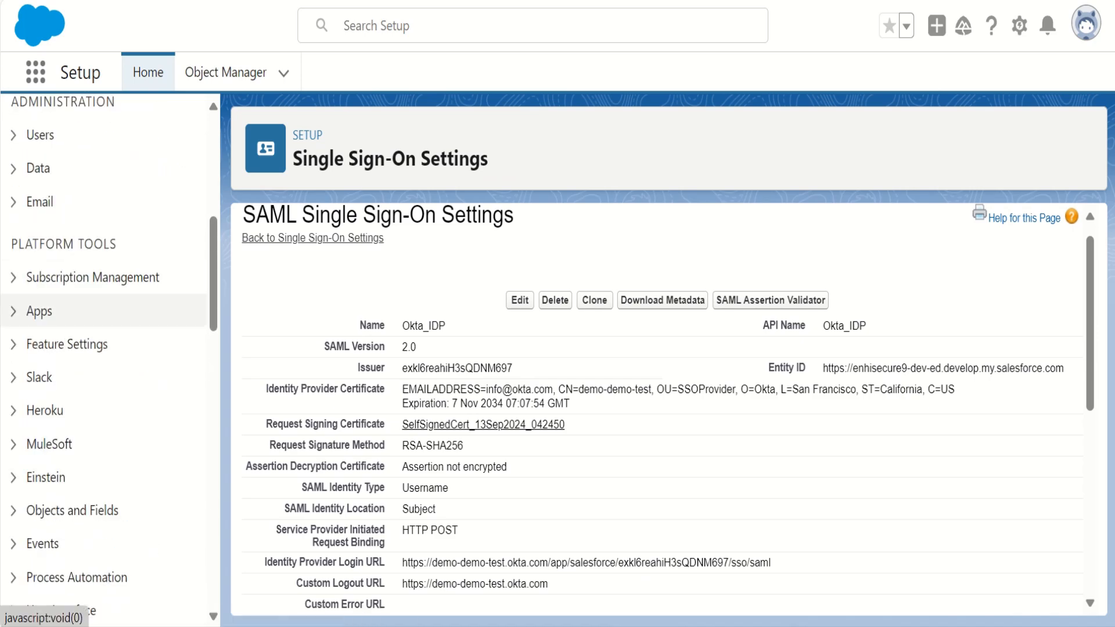
click(39, 311)
scroll(82, 344, down, 2)
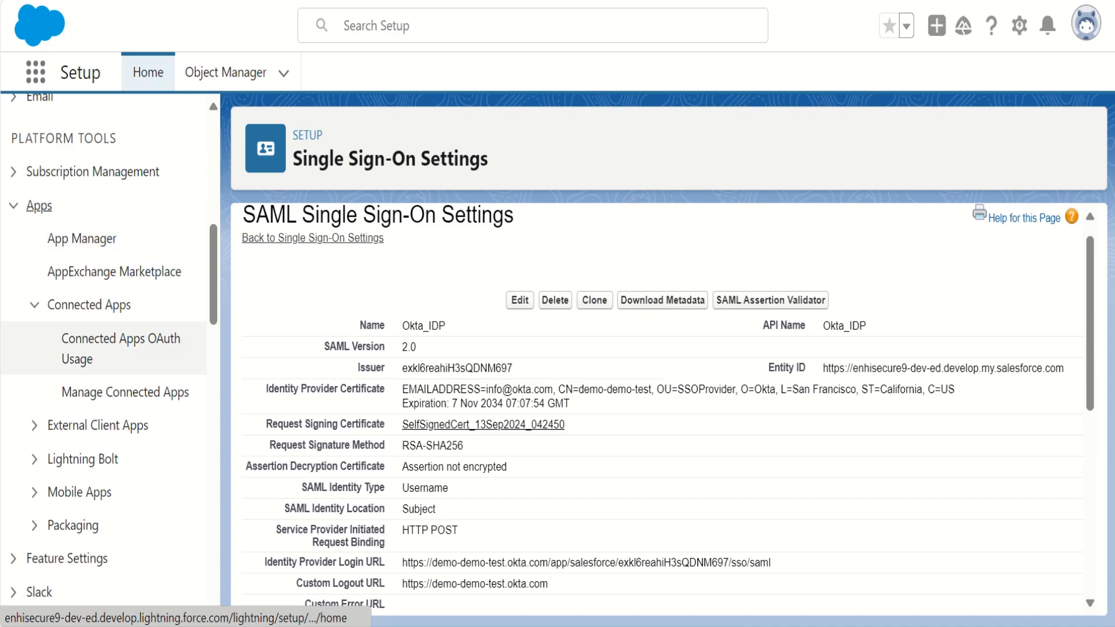
click(82, 239)
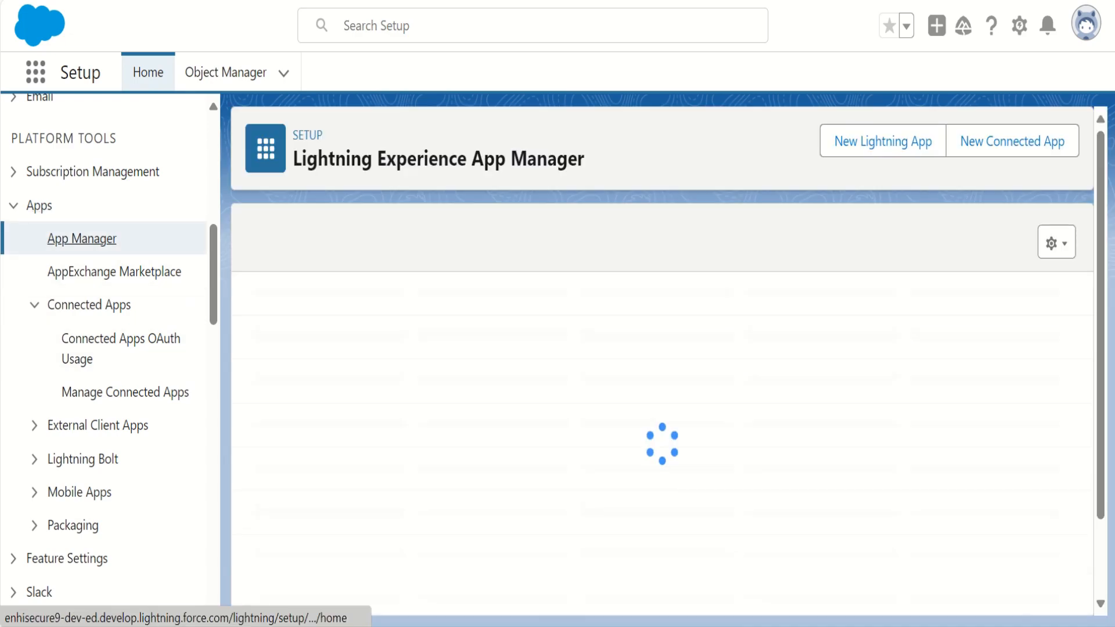
click(1026, 141)
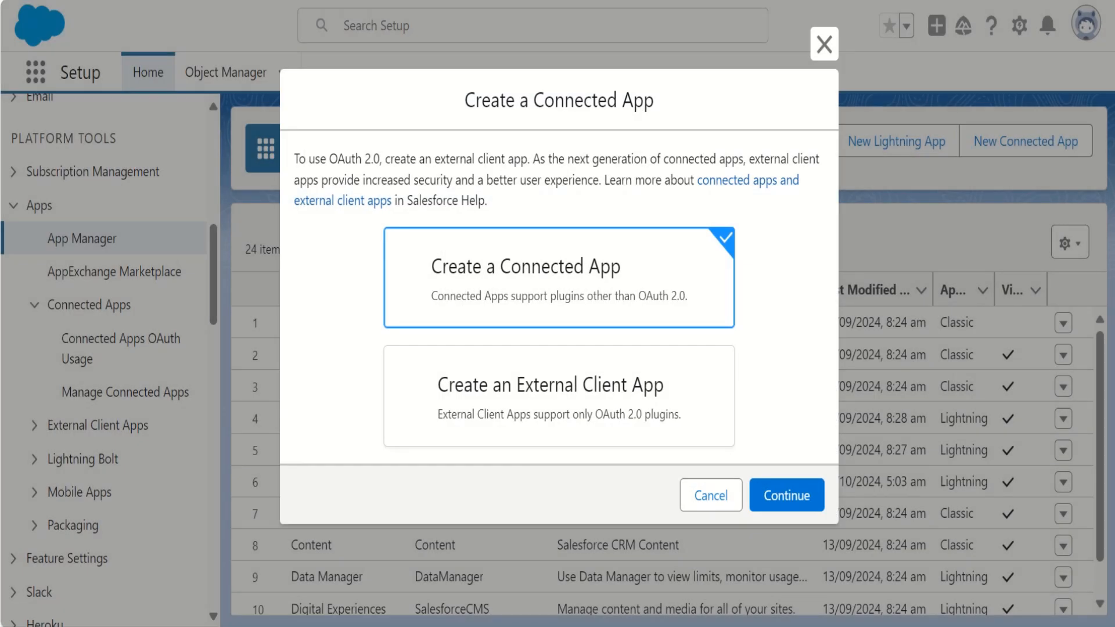
click(786, 495)
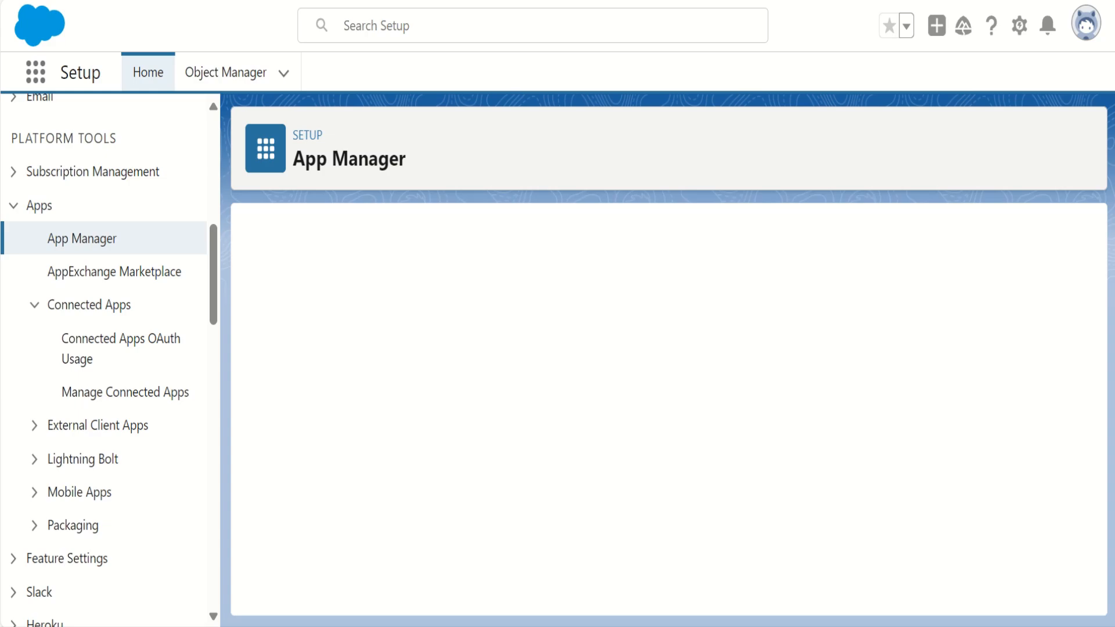
- Name the connected app Okta_IDP, fill in the contact email from saved personal info, and leave the contact phone empty
click(523, 351)
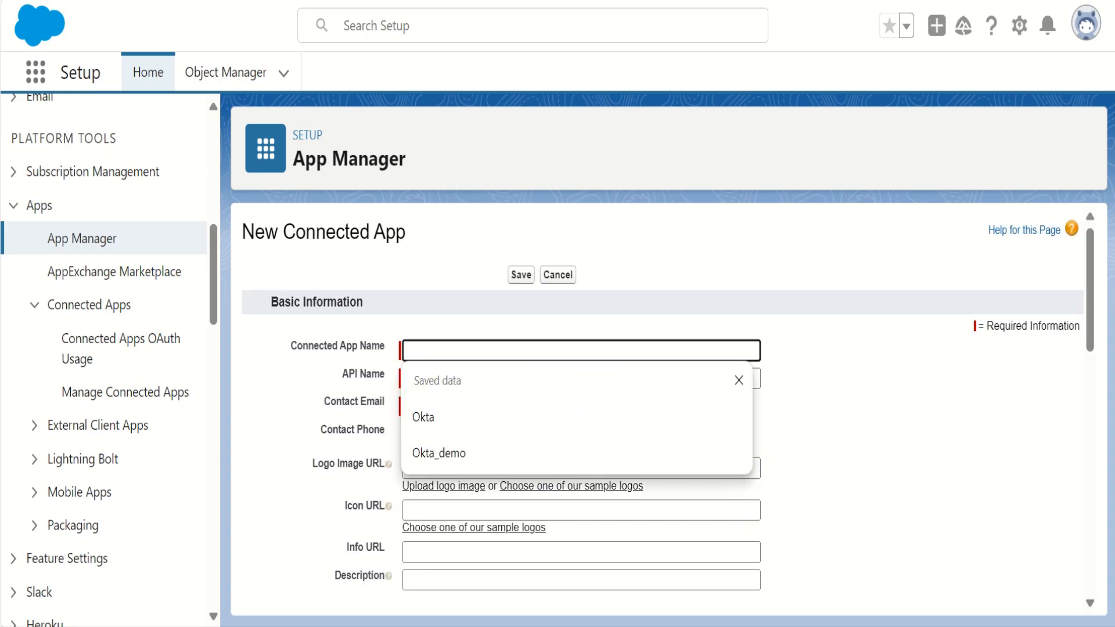
text(Okta_IDP)
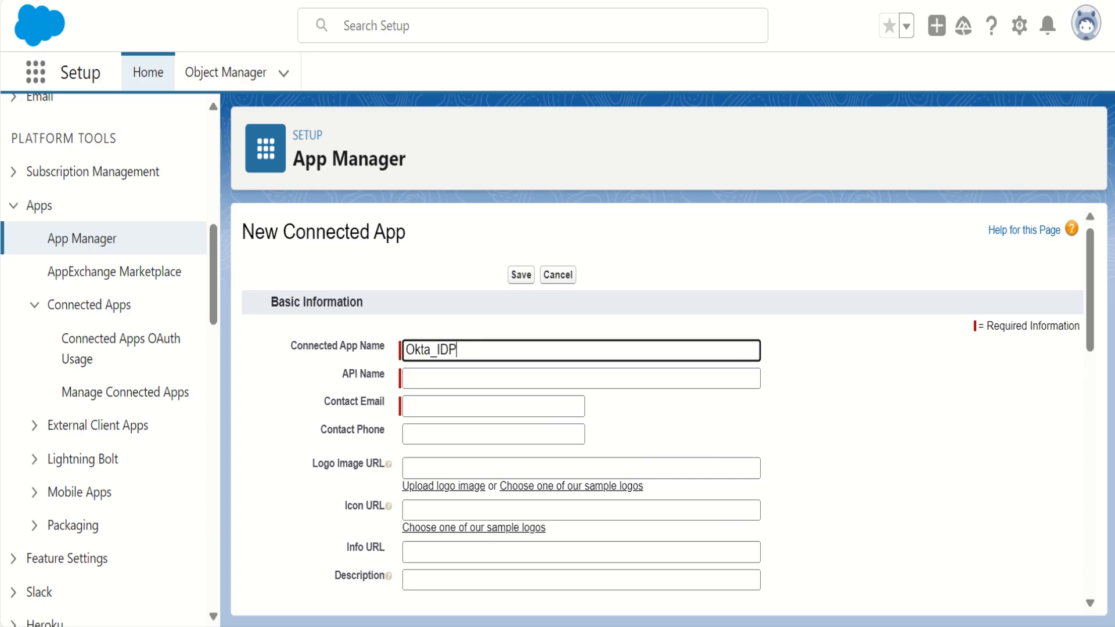
click(493, 406)
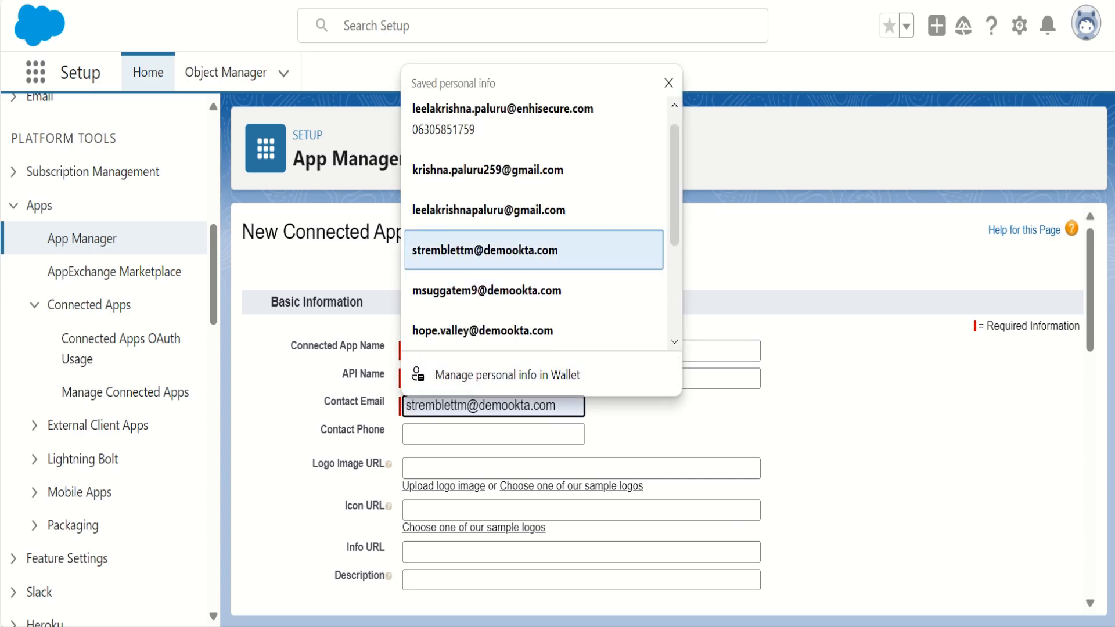
key(Return)
key(Tab)
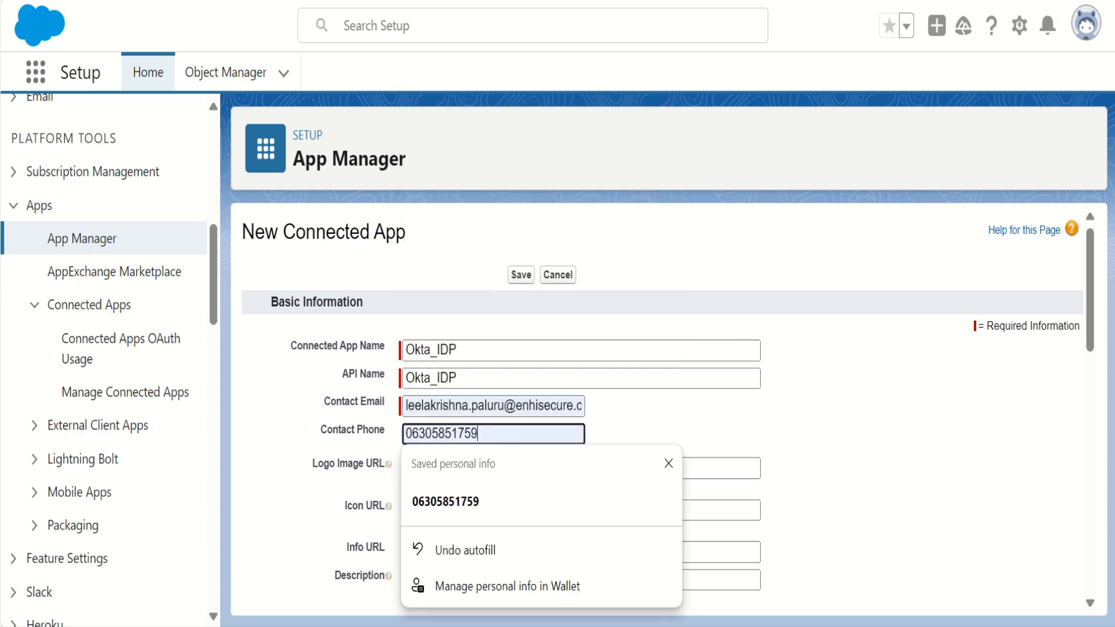
key(BackSpace)
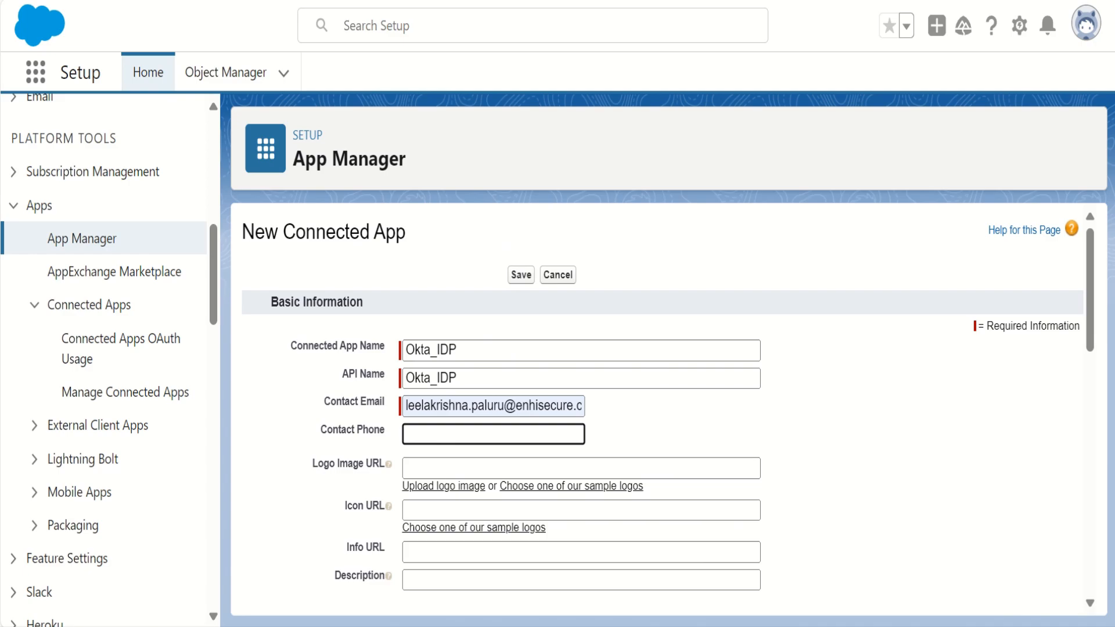
- Turn on Enable OAuth Settings and paste the address copied from the open Okta page as the Callback URL
scroll(662, 406, down, 4)
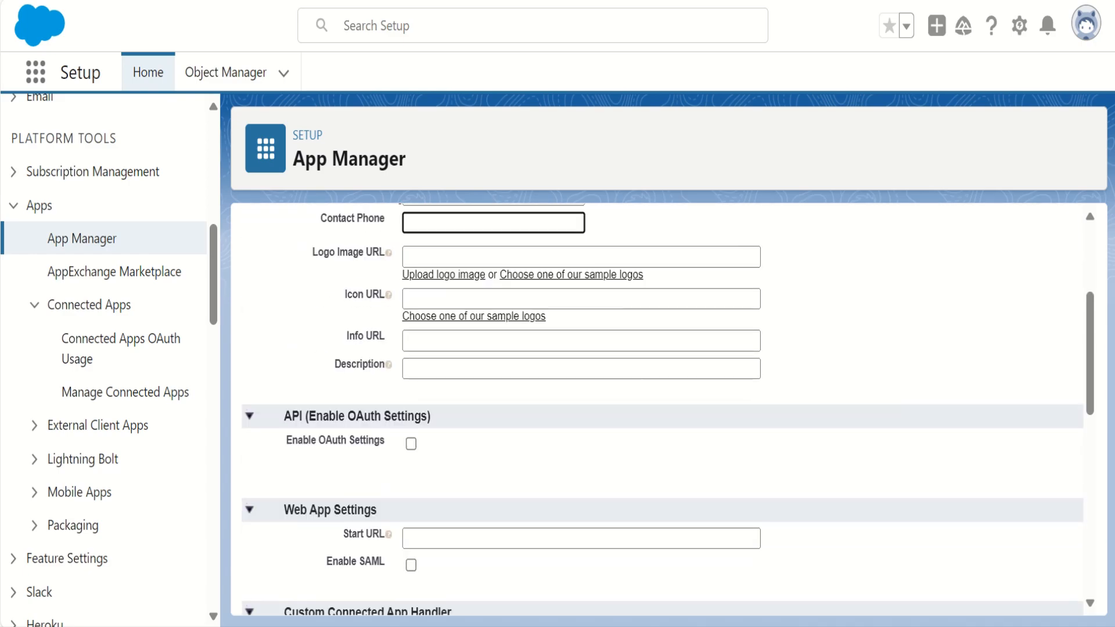
scroll(662, 406, down, 2)
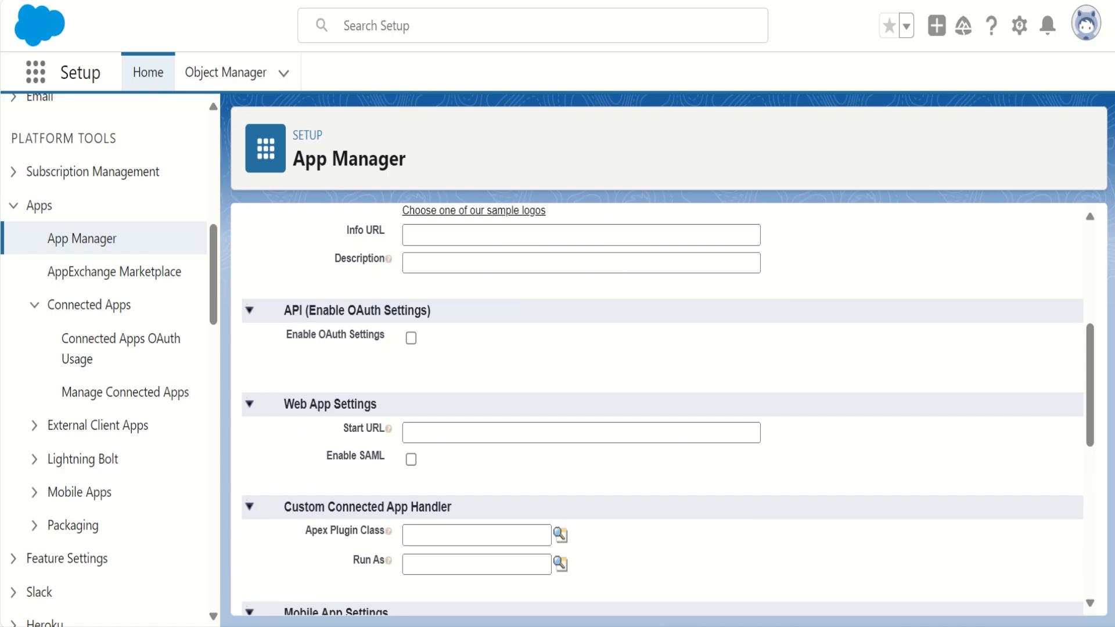
click(411, 337)
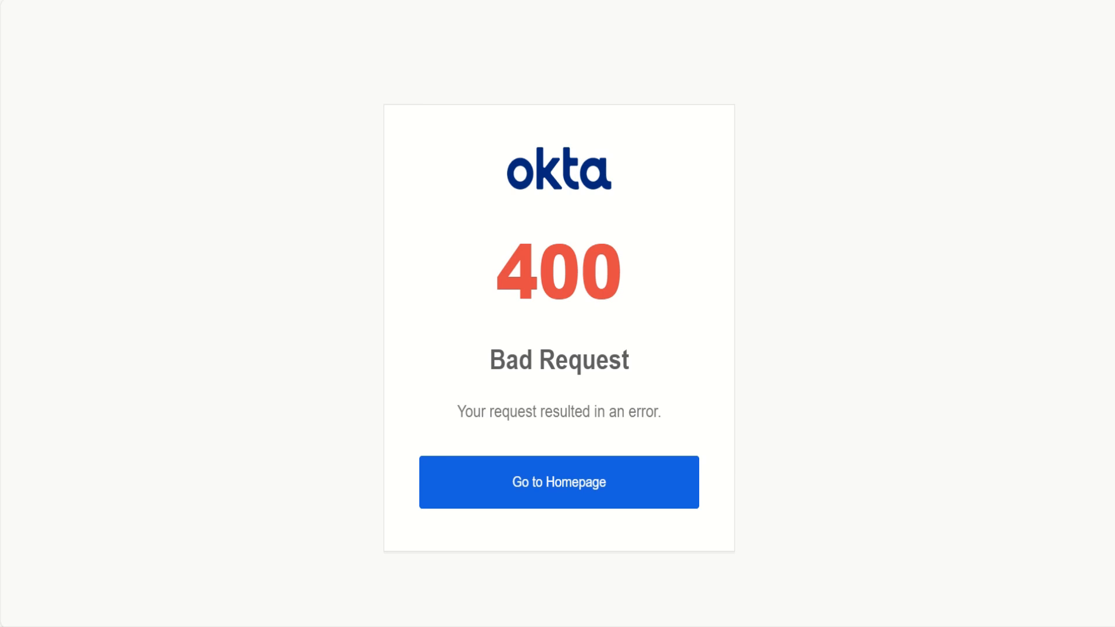
key(ctrl+l)
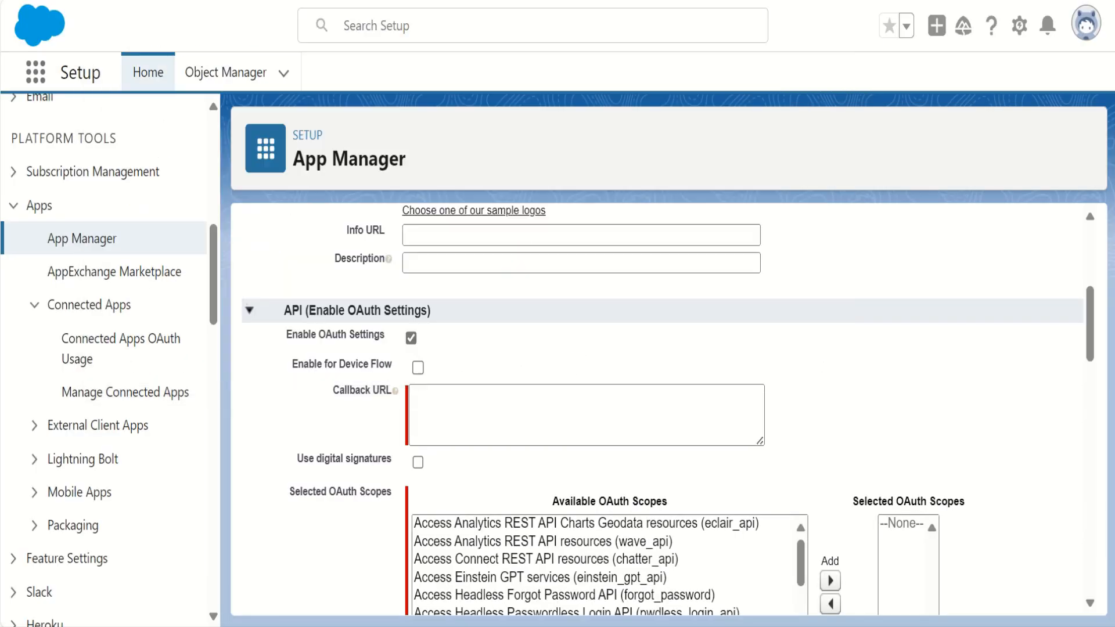
click(587, 414)
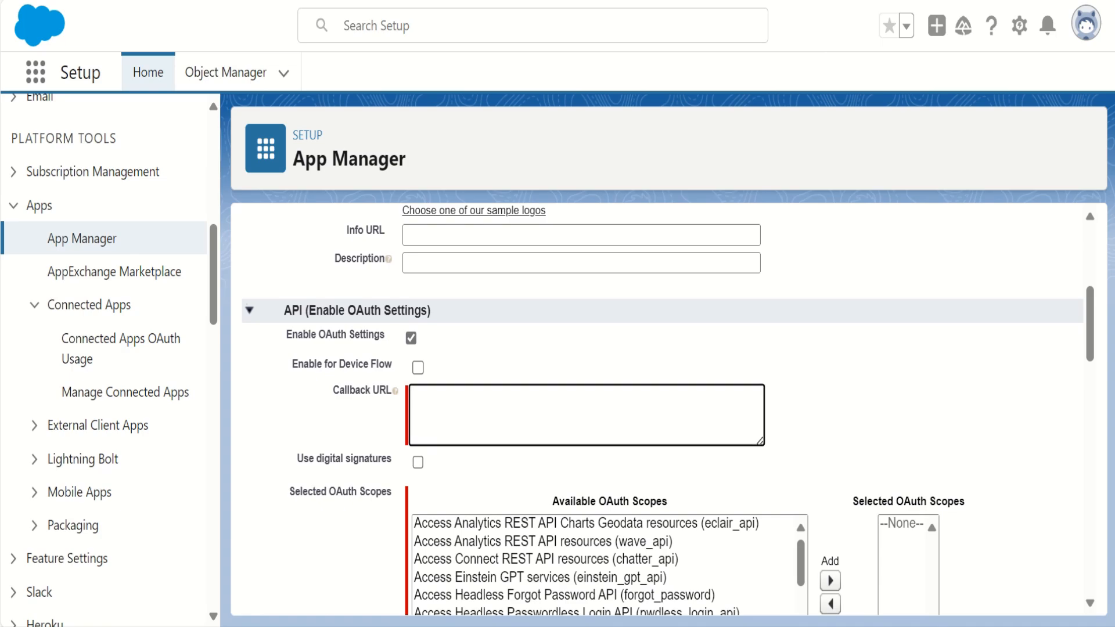
text(https://system-admin.okta.com/admin/app/generic/oauth20redirect)
- Add the OAuth scopes Manage user data via APIs (api) and Perform requests at any time (refresh_token, offline_access)
scroll(667, 406, down, 2)
scroll(668, 406, down, 2)
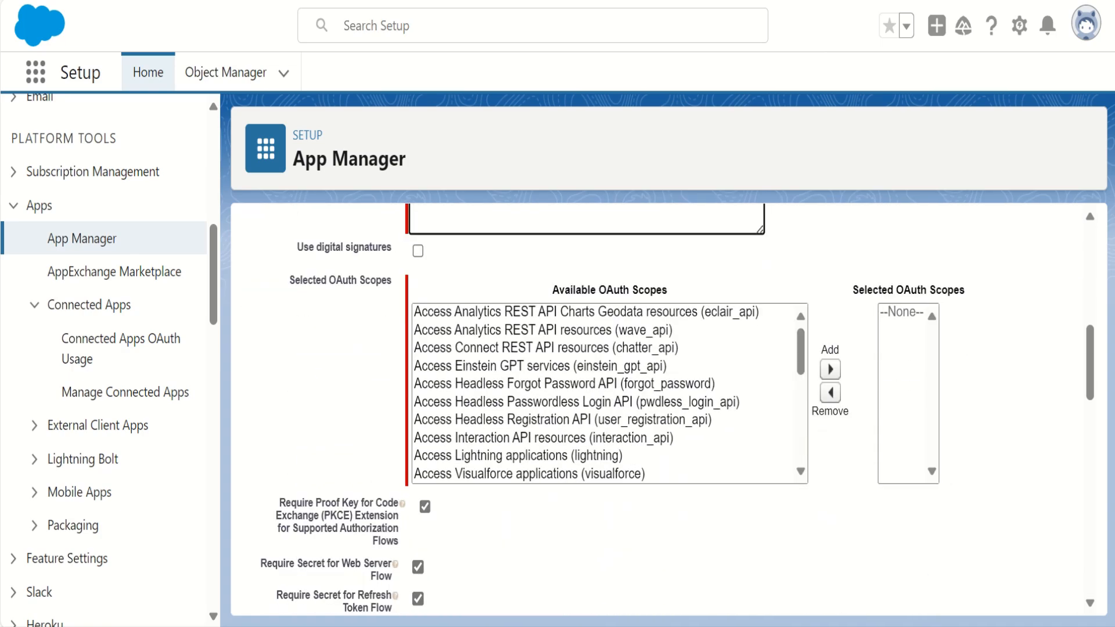
scroll(603, 395, down, 5)
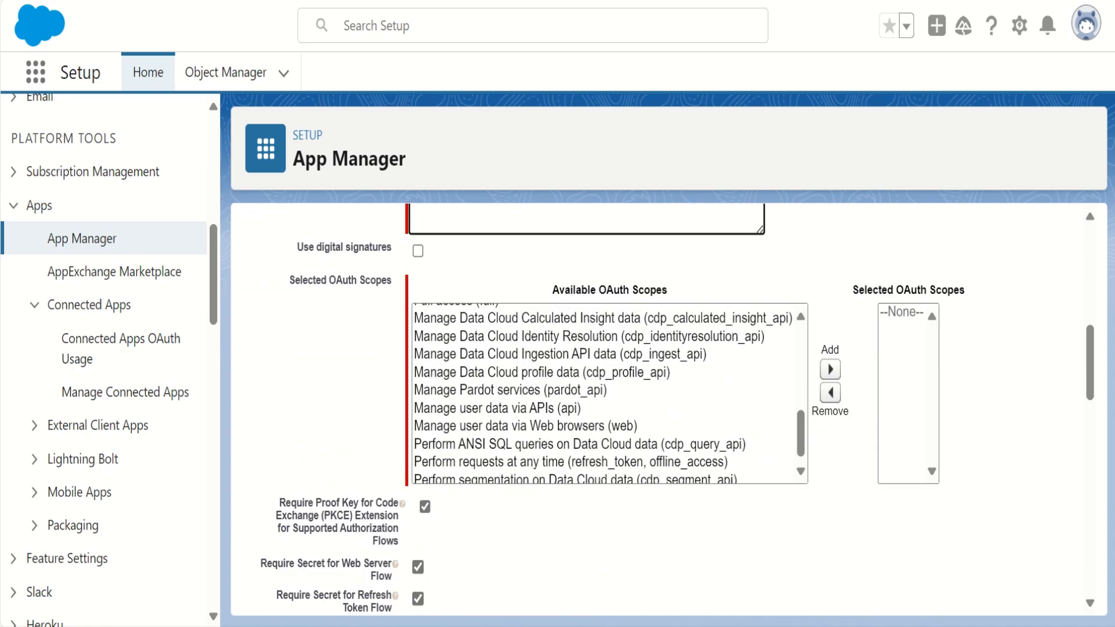
click(523, 402)
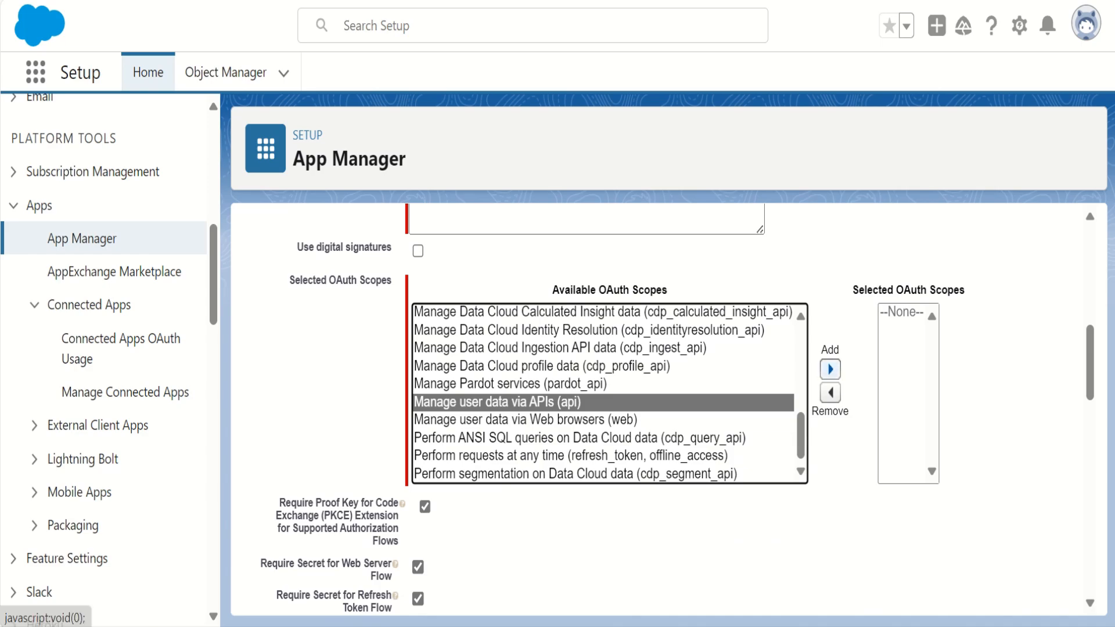
click(830, 369)
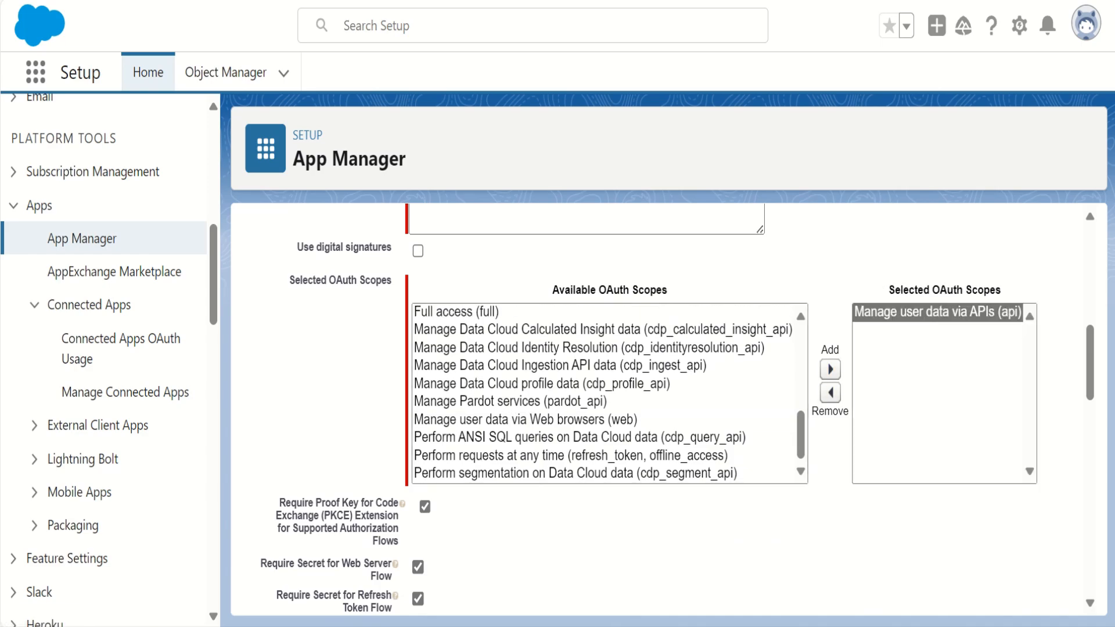
click(616, 455)
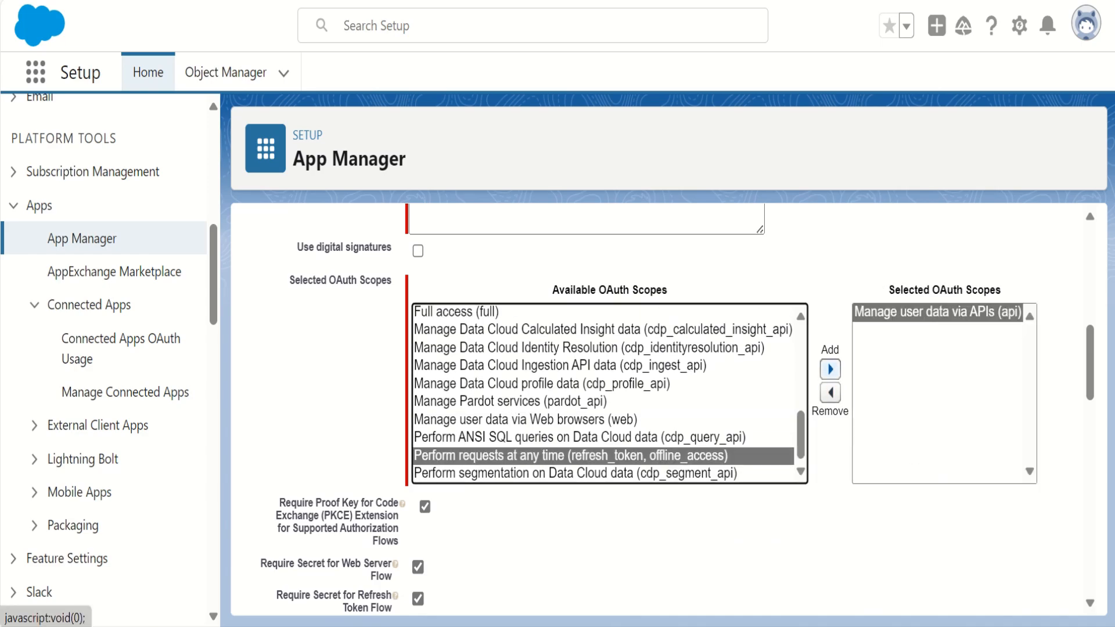
click(830, 370)
- Turn off the Proof Key for Code Exchange (PKCE) requirement, then save the connected app and continue past the notice
scroll(676, 409, down, 1)
scroll(667, 409, down, 3)
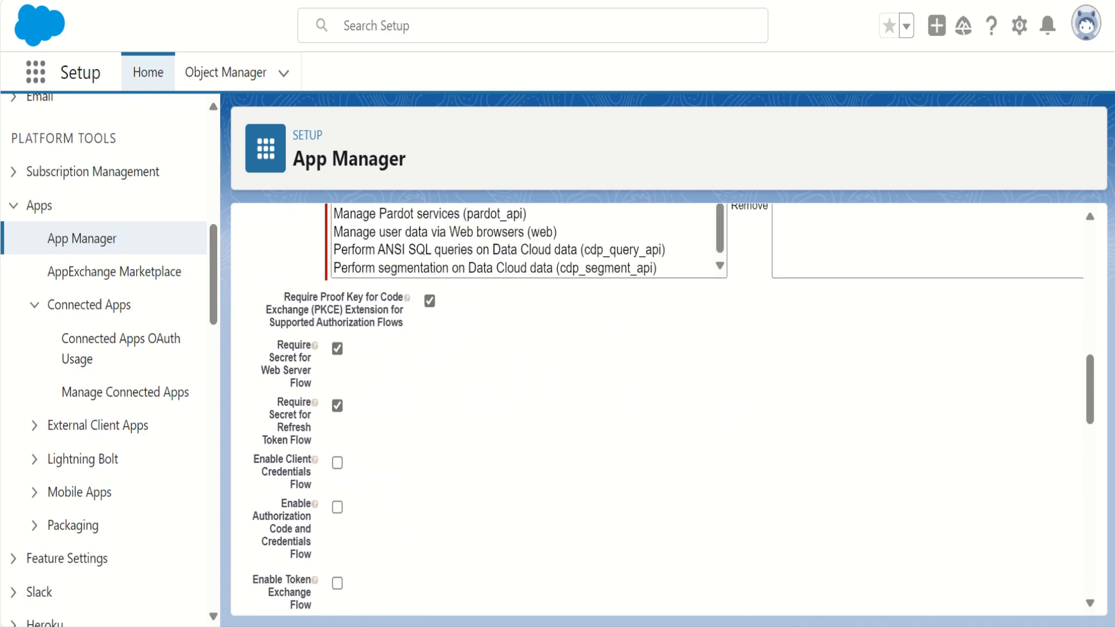
click(430, 300)
scroll(668, 409, down, 15)
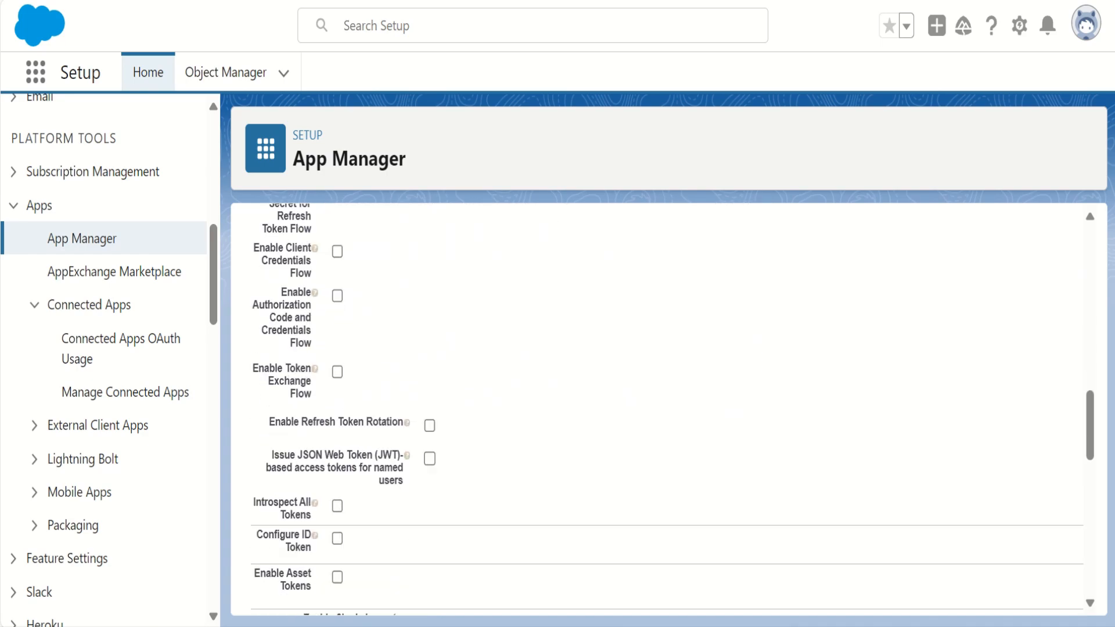
scroll(667, 410, down, 2)
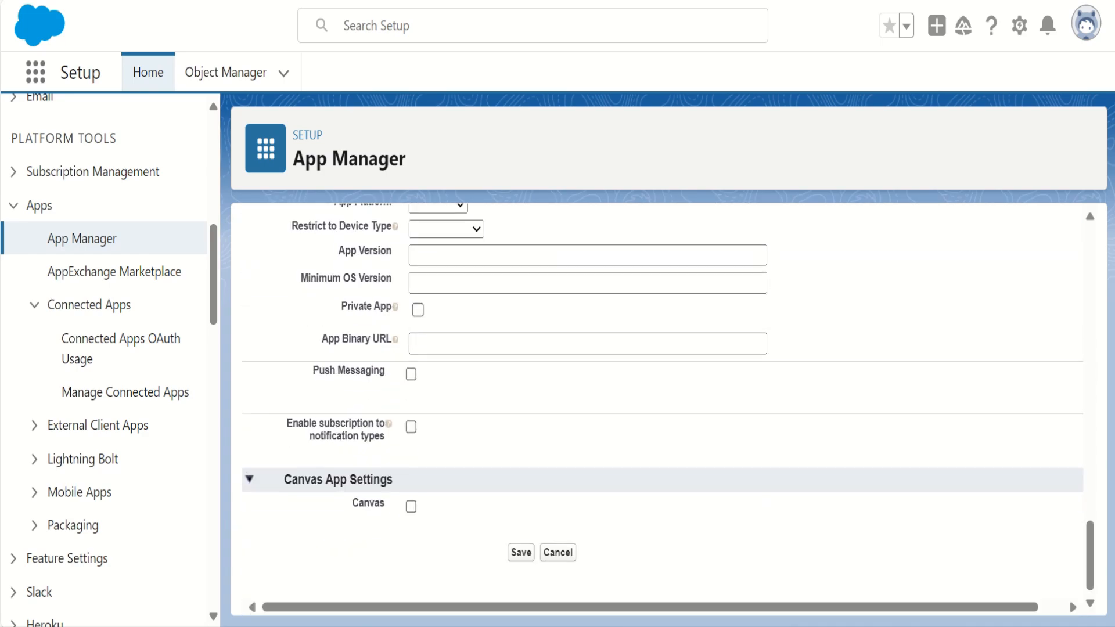
click(520, 553)
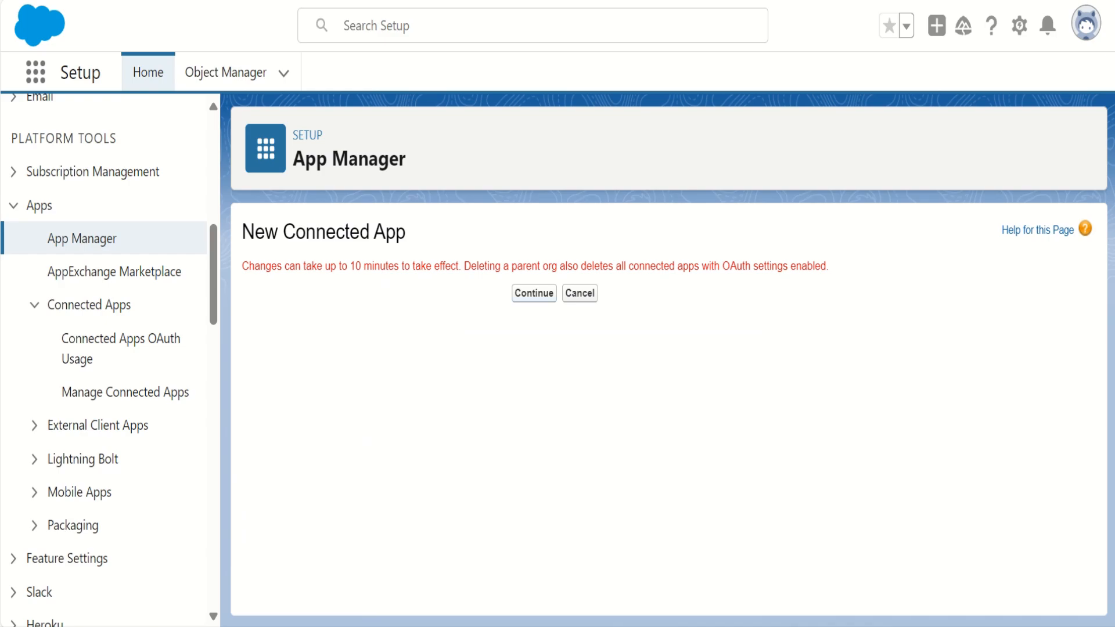
click(533, 293)
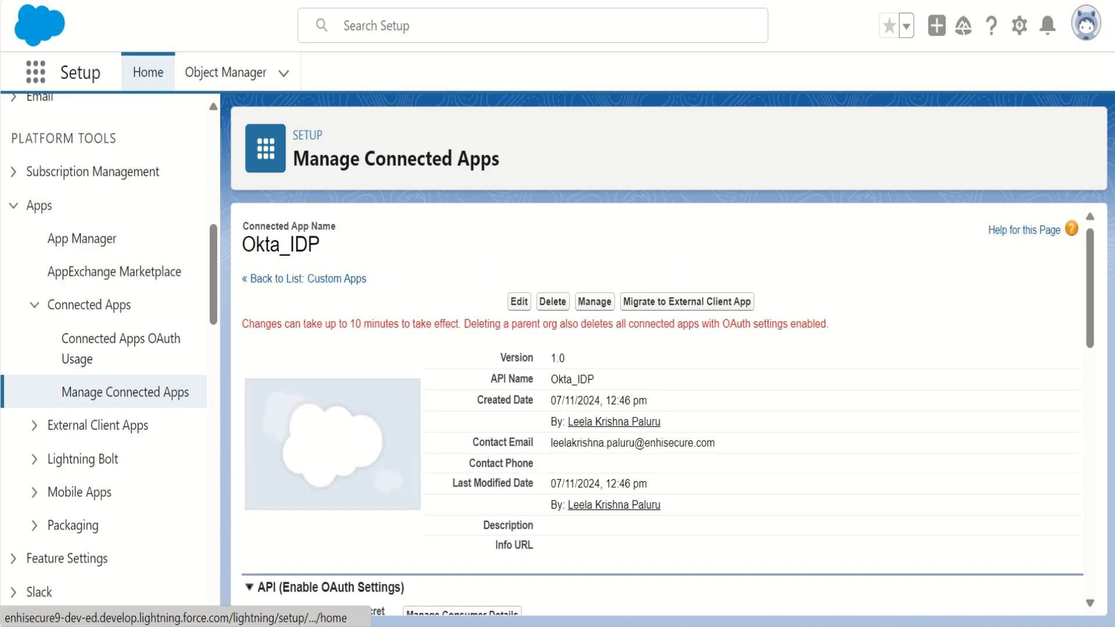
- Open the connected app's consumer details, verifying identity with the emailed verification code
scroll(667, 409, down, 1)
scroll(667, 409, up, 1)
scroll(668, 409, down, 1)
scroll(668, 408, up, 1)
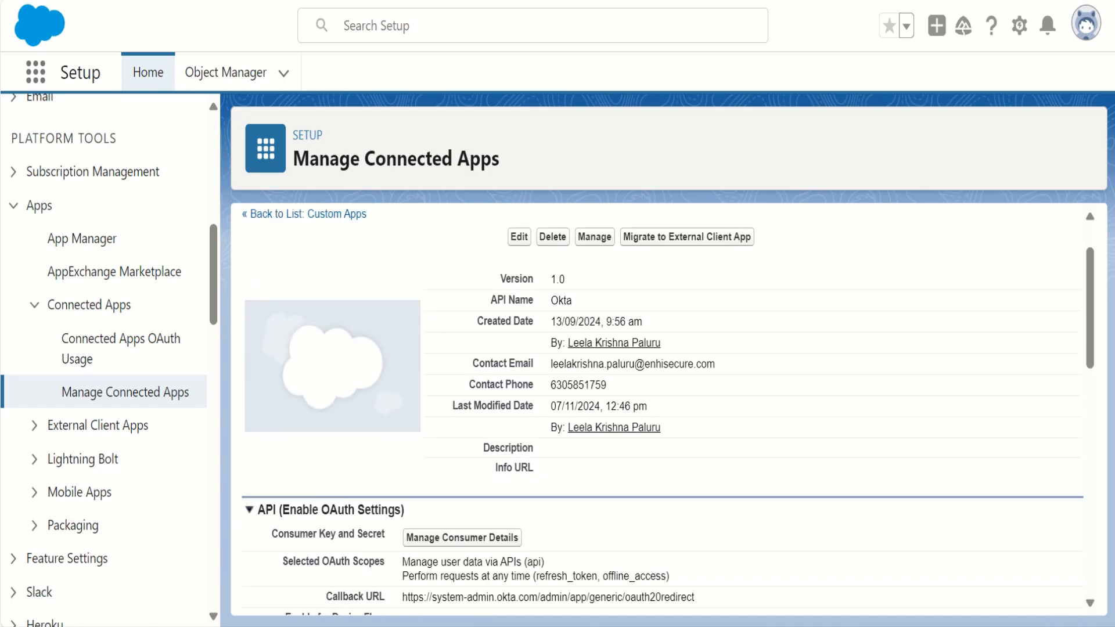
scroll(667, 408, down, 2)
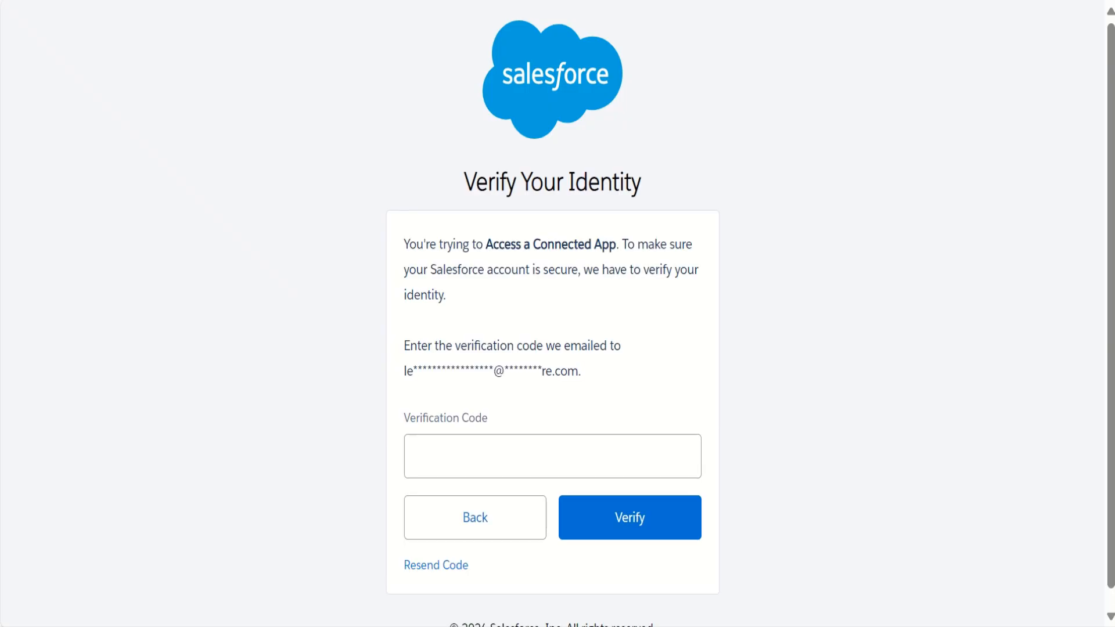
scroll(552, 349, down, 1)
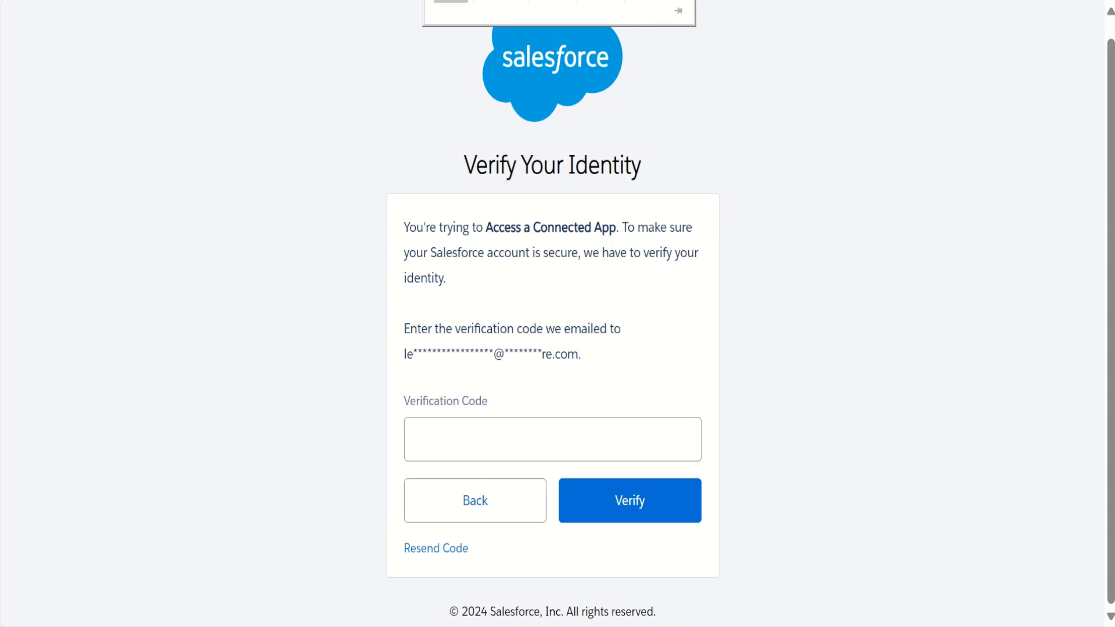
key(ctrl+v)
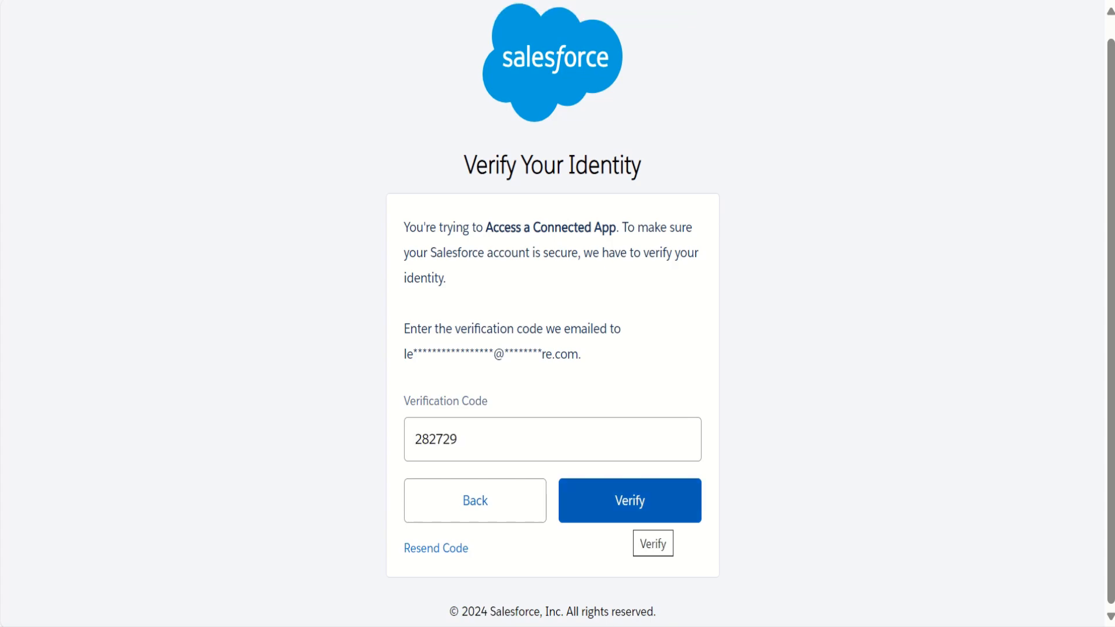
click(633, 517)
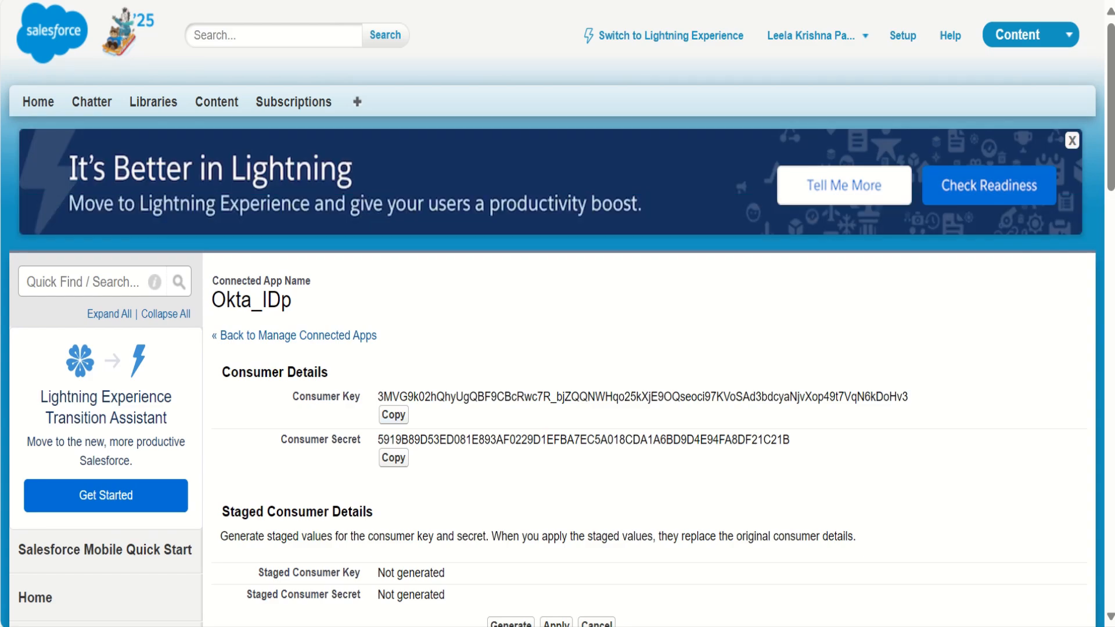
- Copy the connected app's consumer key and consumer secret into Okta's OAuth Consumer Key and OAuth Consumer Secret fields
drag(292, 396, 361, 396)
drag(281, 440, 363, 440)
click(369, 442)
click(394, 414)
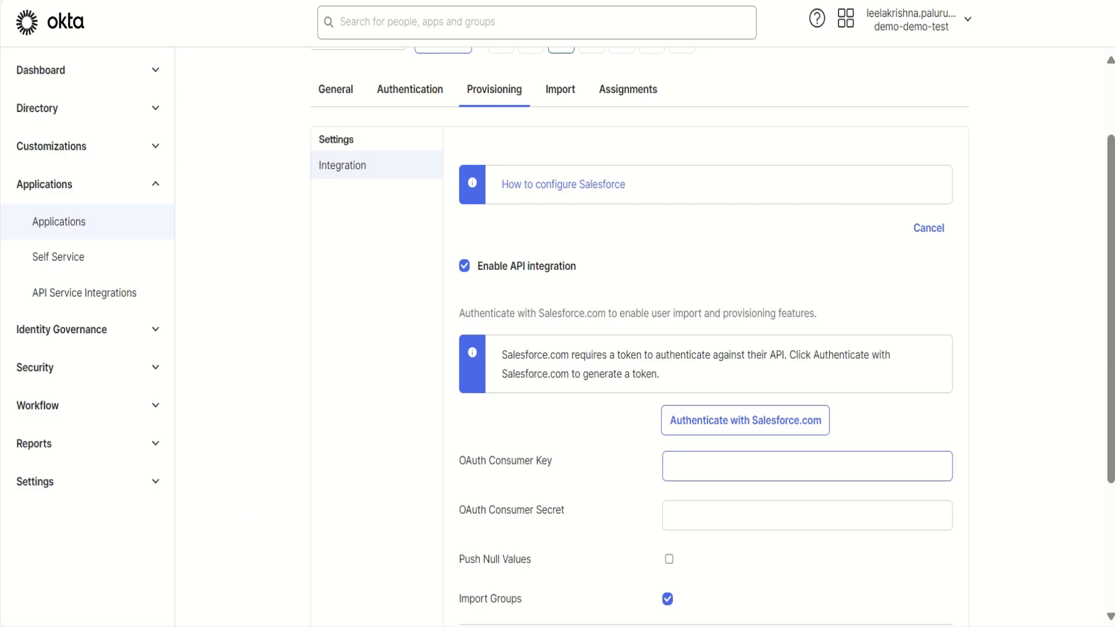
click(807, 467)
key(ctrl+v)
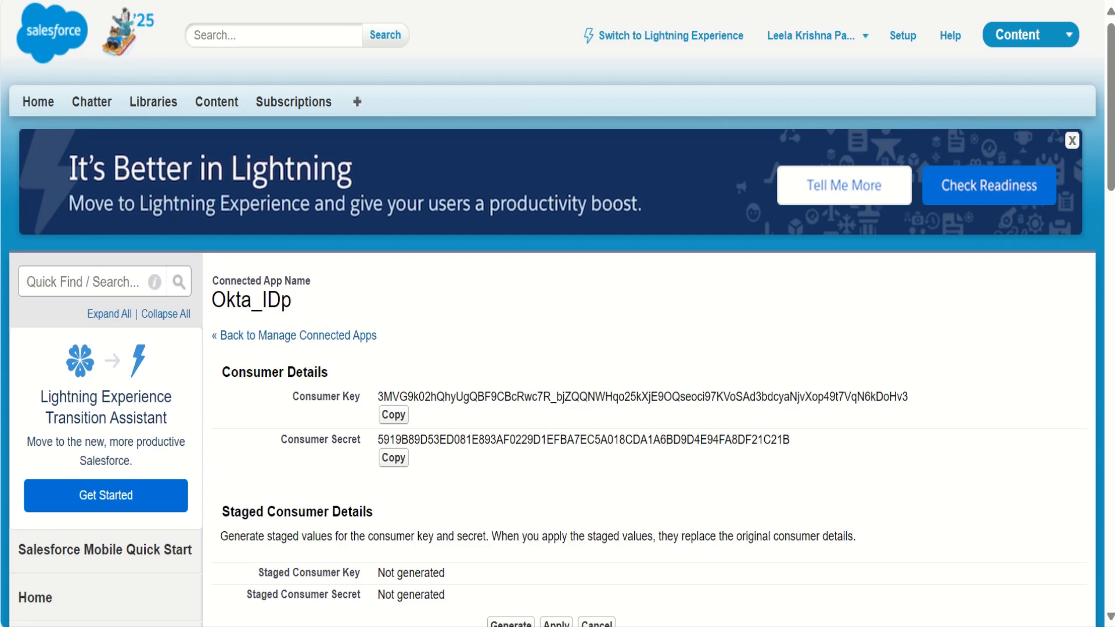
click(393, 457)
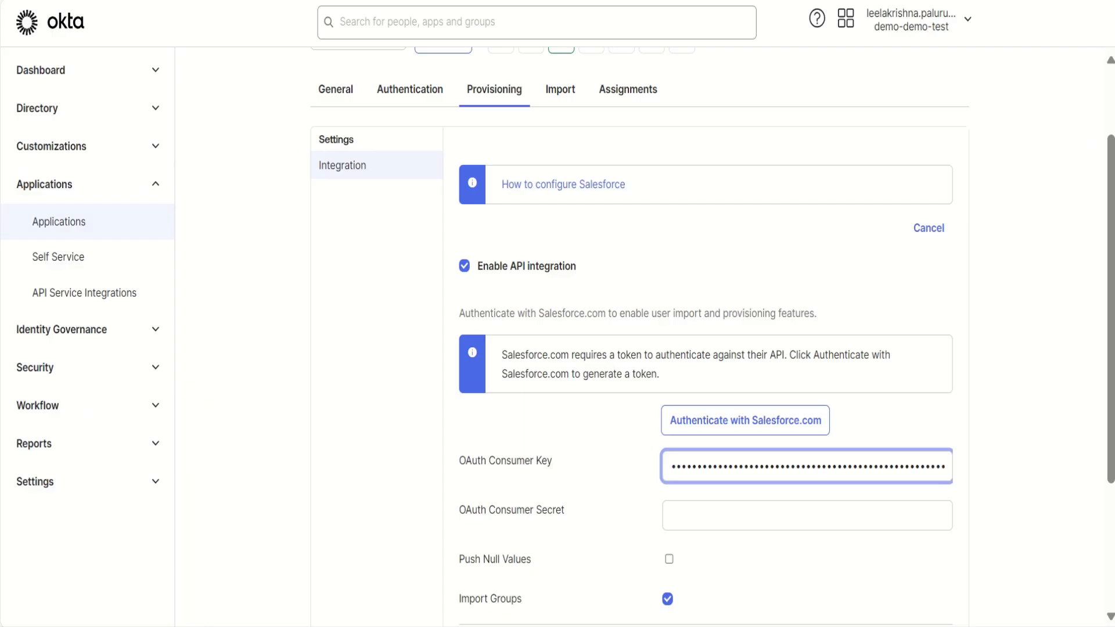
click(807, 516)
key(ctrl+v)
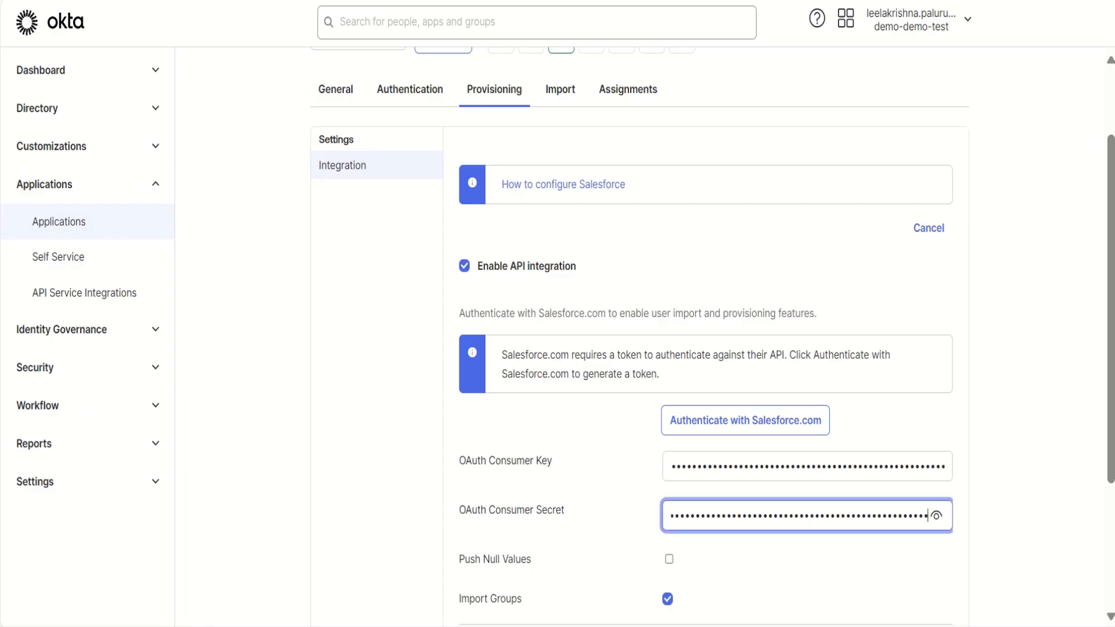
- Start authentication with Salesforce.com from Okta's provisioning settings and enter the Salesforce account's username
scroll(807, 515, down, 1)
scroll(638, 336, down, 1)
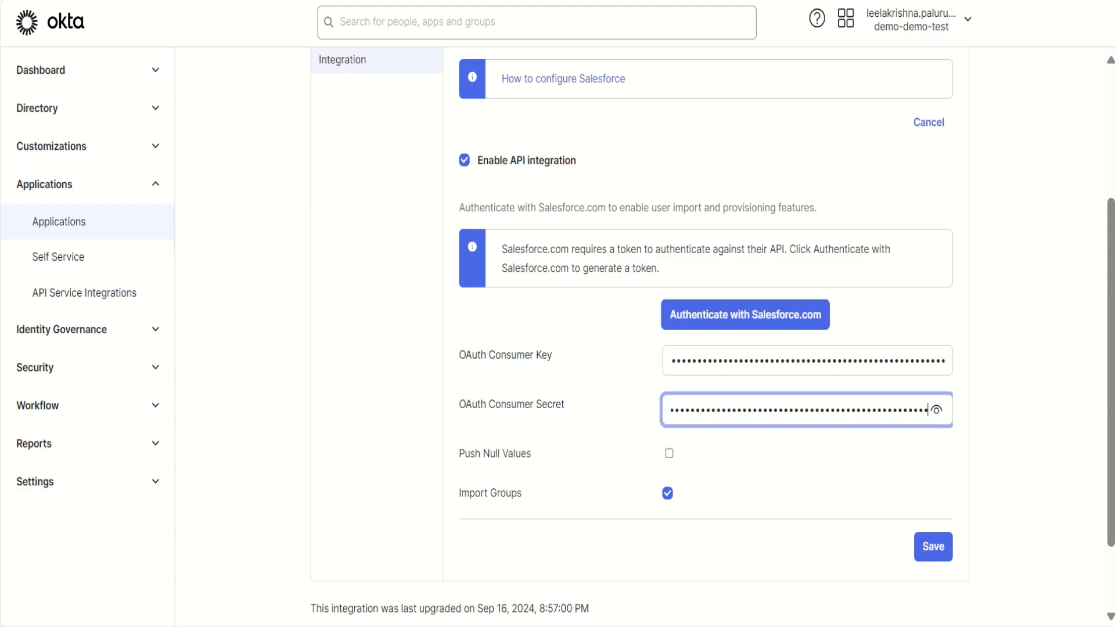
click(745, 314)
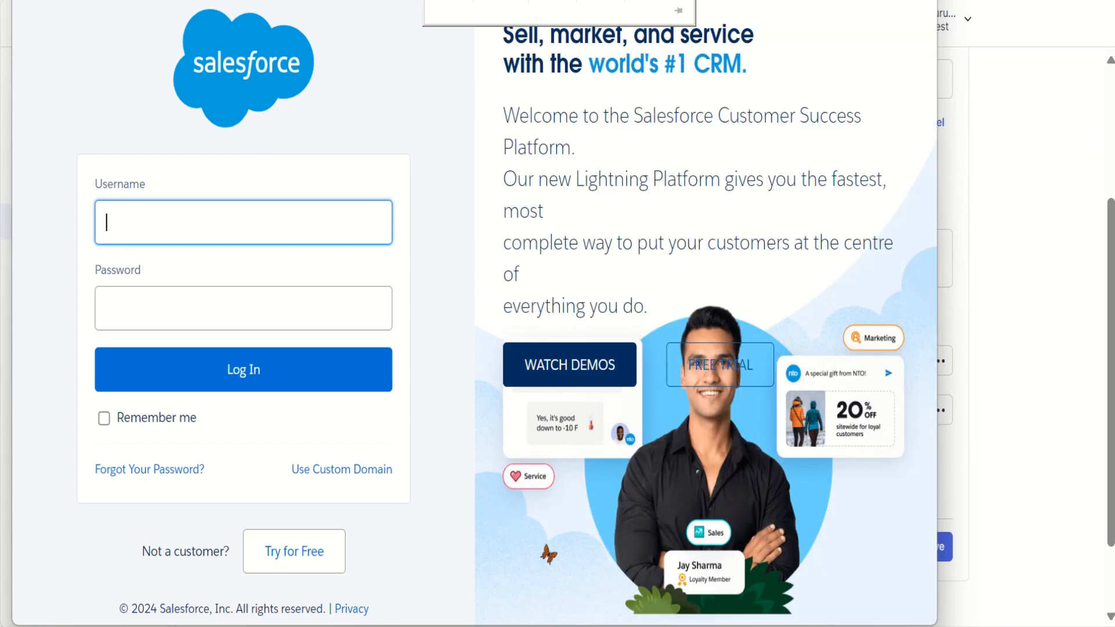
click(243, 222)
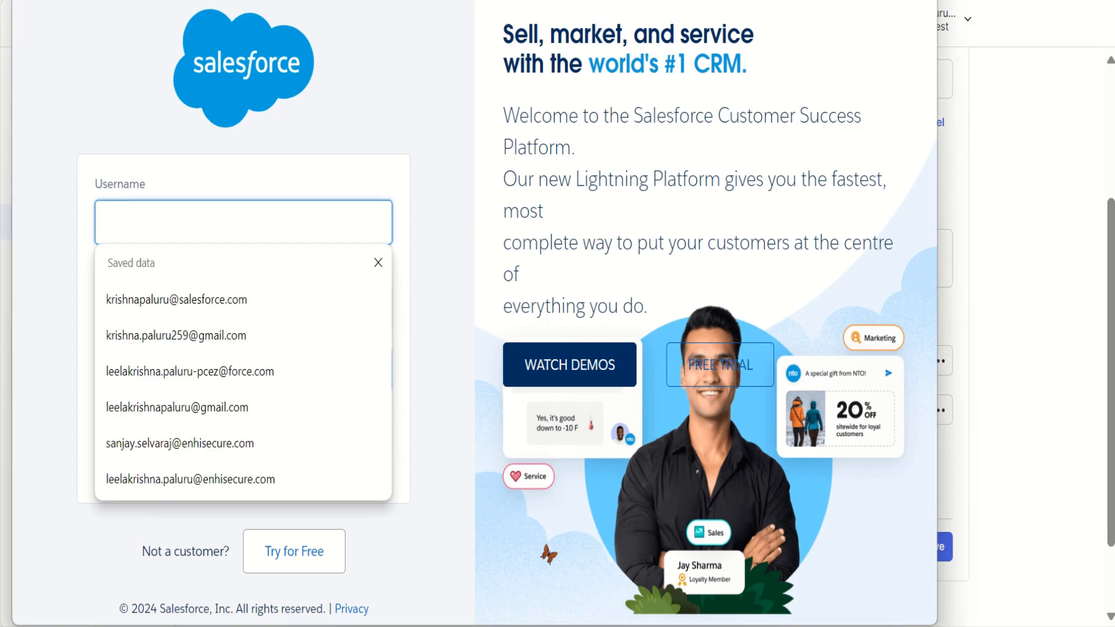
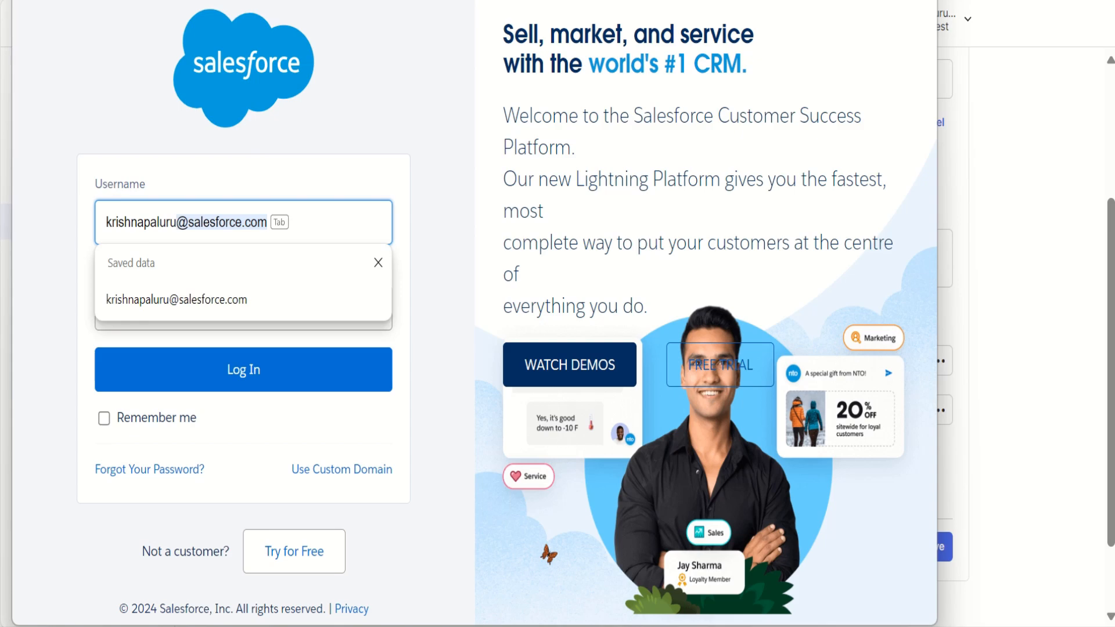
key(Down)
key(Return)
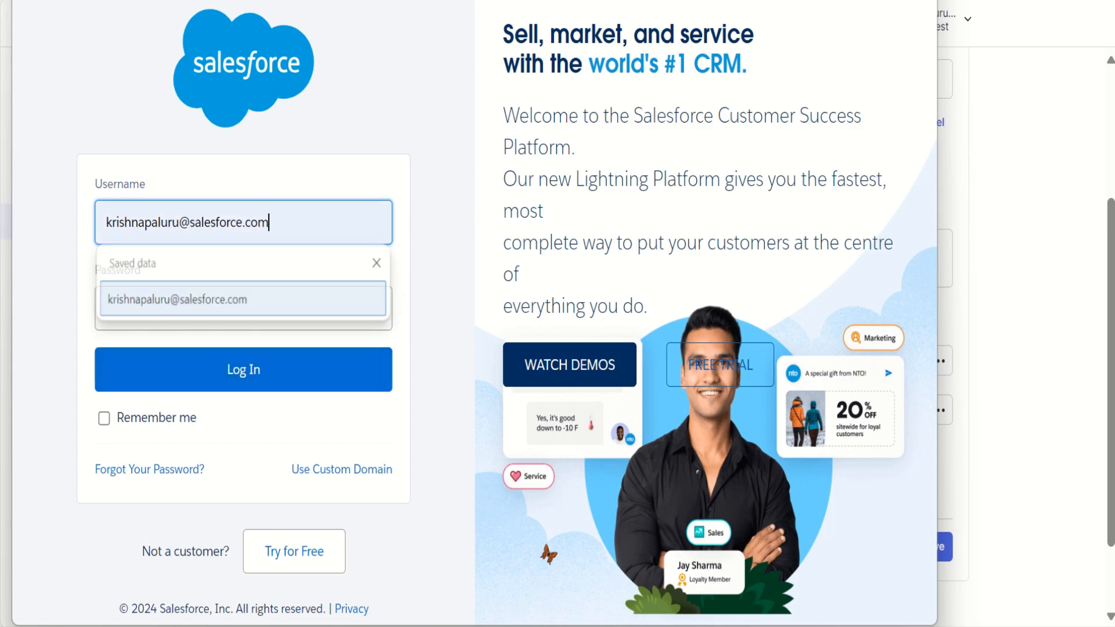
- Enter the Salesforce account password and log in
key(Tab)
text(••••••••)
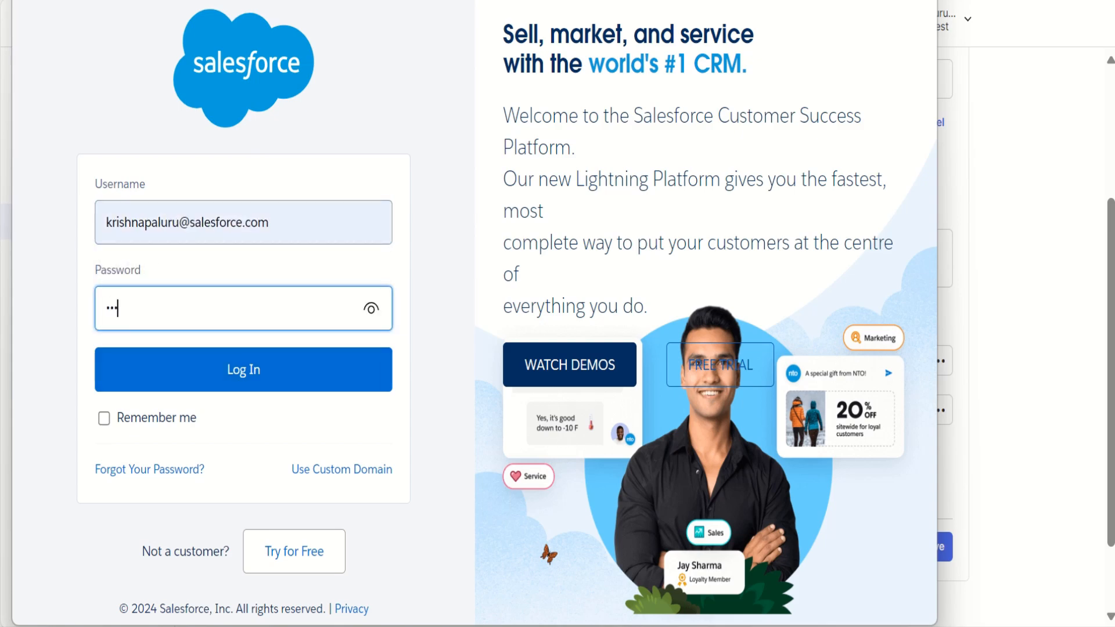
text(••)
key(Return)
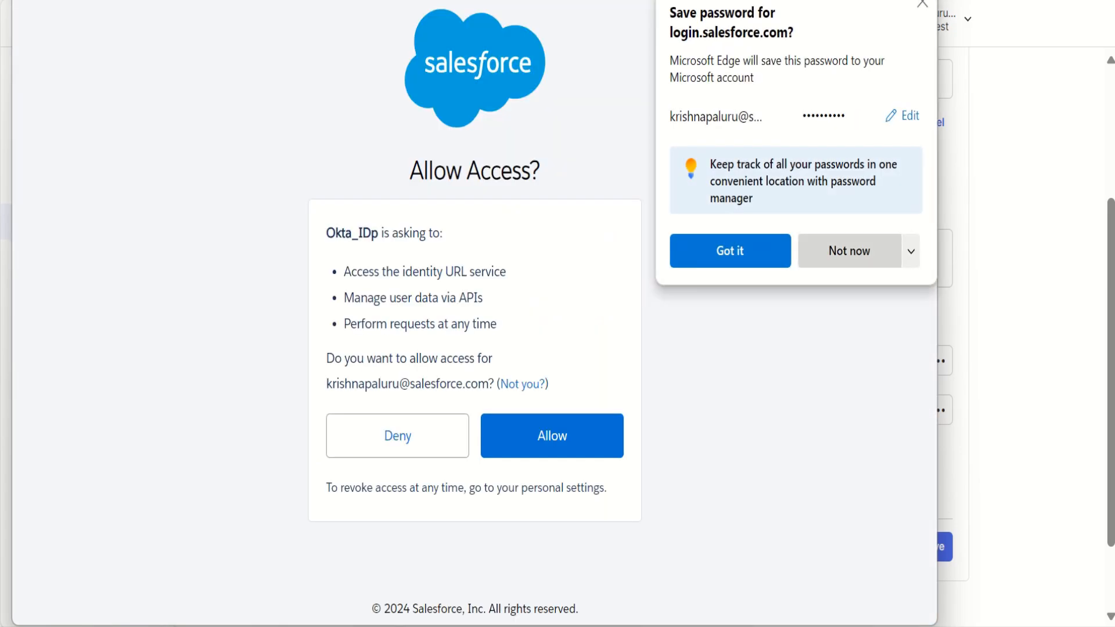
- Decline the browser and Okta offers to save the password, and allow Okta_IDp the requested access
click(848, 250)
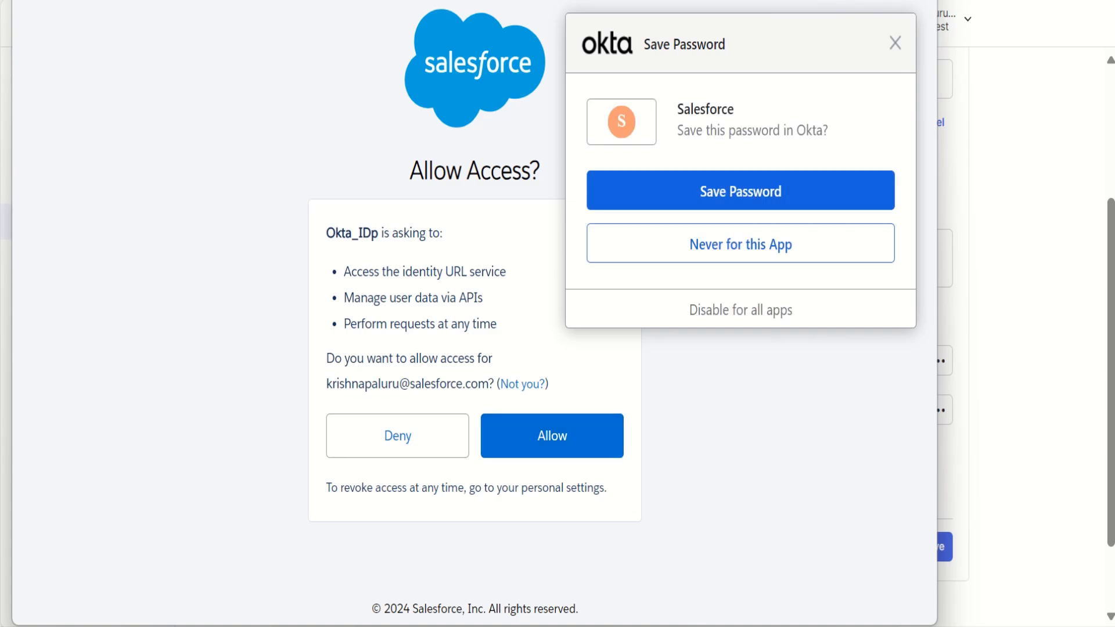
click(895, 43)
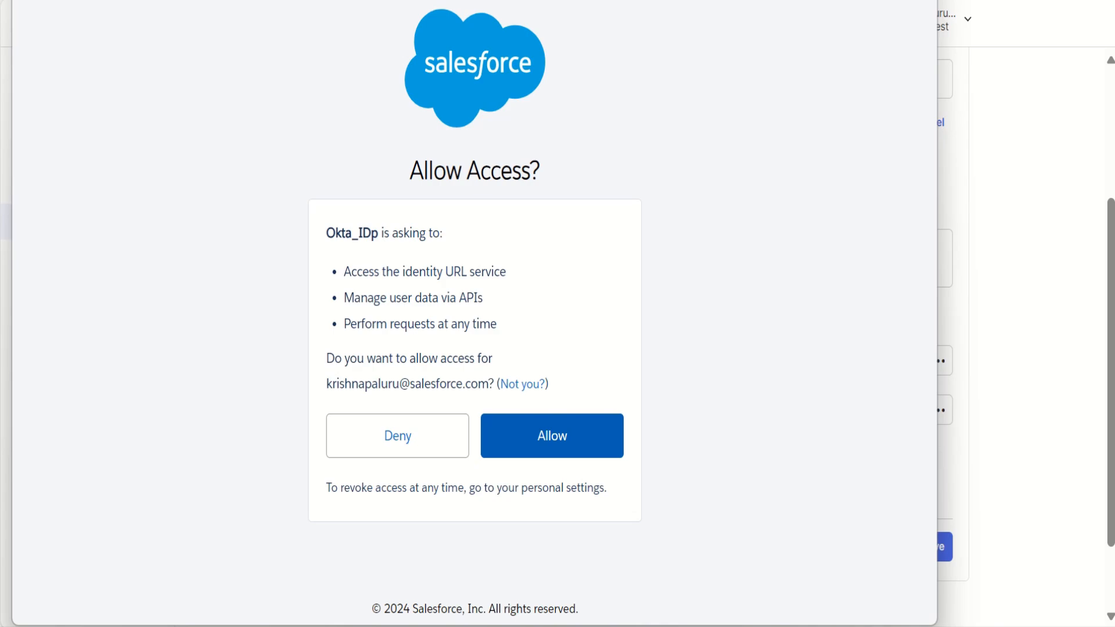
click(551, 436)
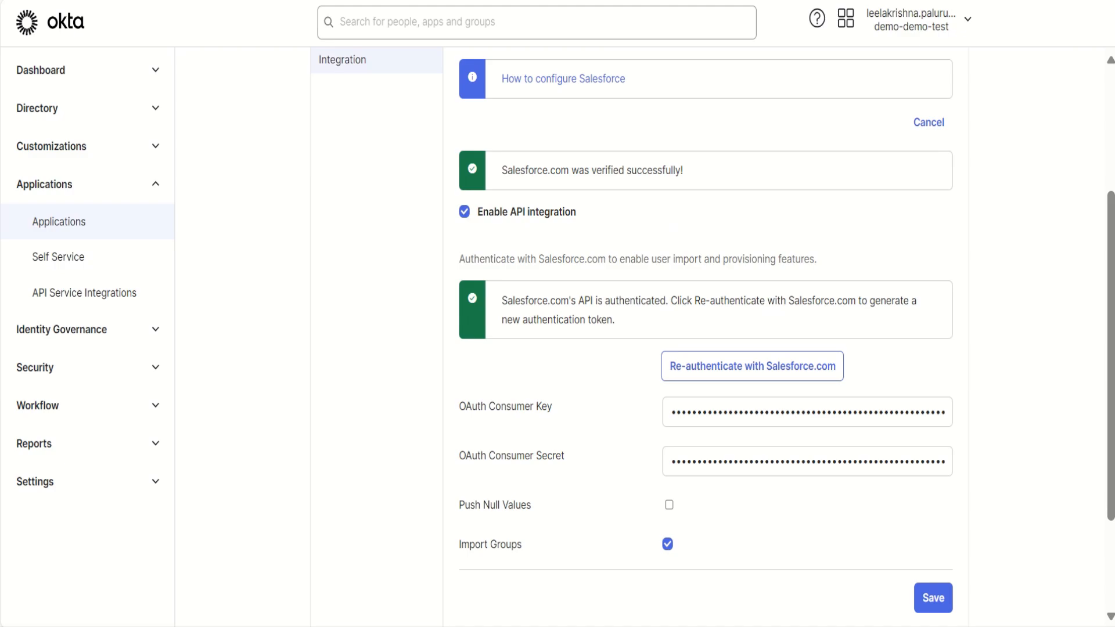
- Review the Salesforce.com authentication messages and save Okta's API integration settings
drag(502, 170, 579, 300)
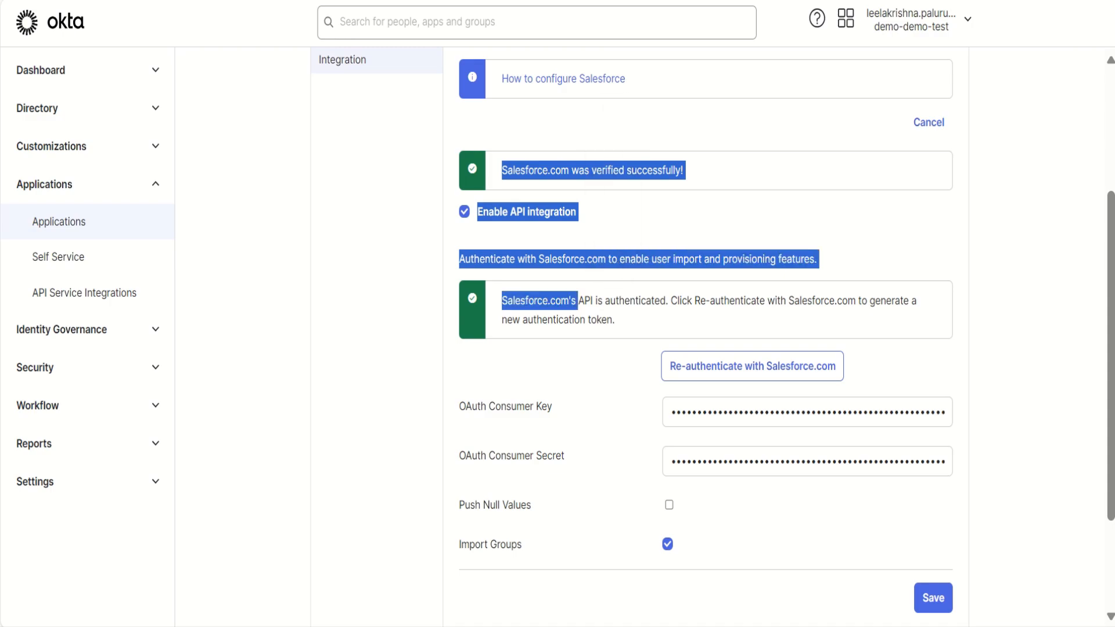
click(579, 304)
drag(502, 300, 615, 319)
click(624, 320)
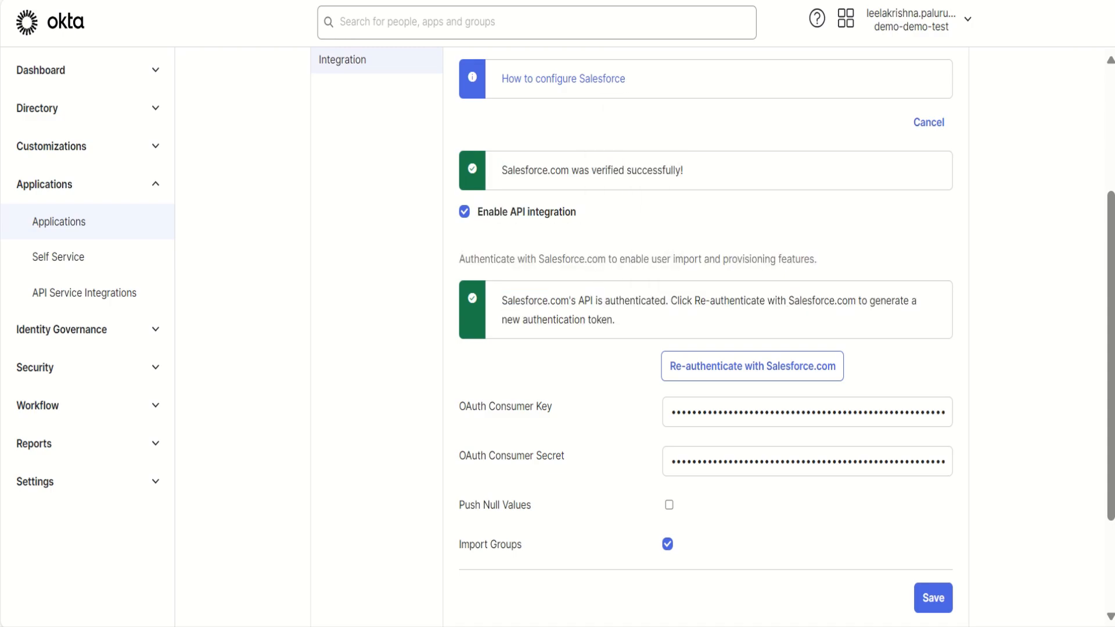
click(933, 598)
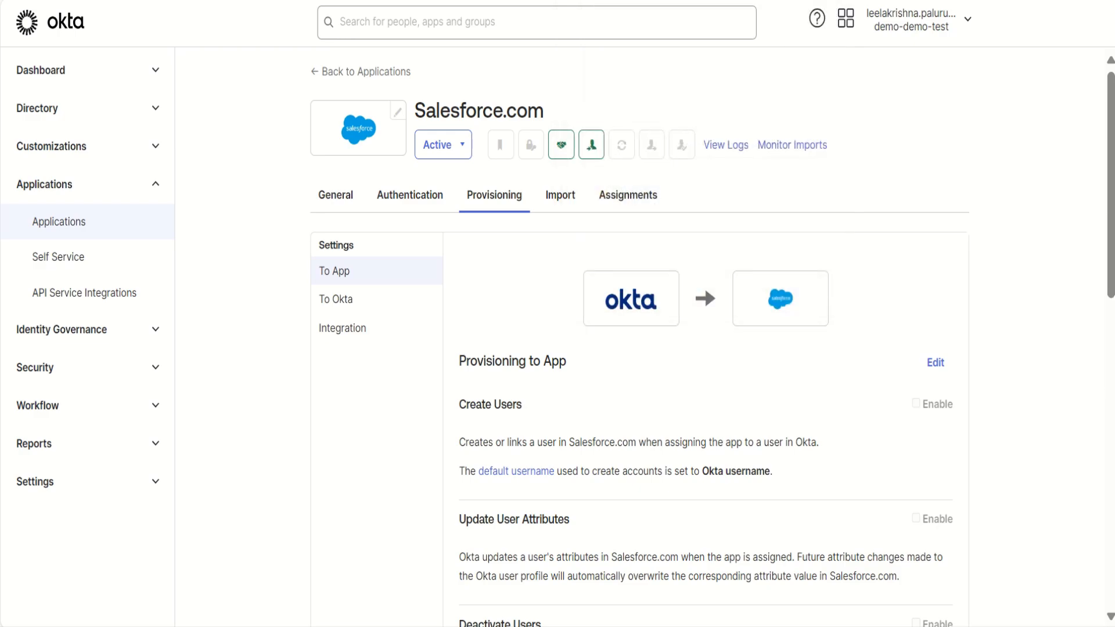
- Enable Create Users and Update User Attributes under Provisioning to App, then save the provisioning settings
scroll(712, 343, down, 9)
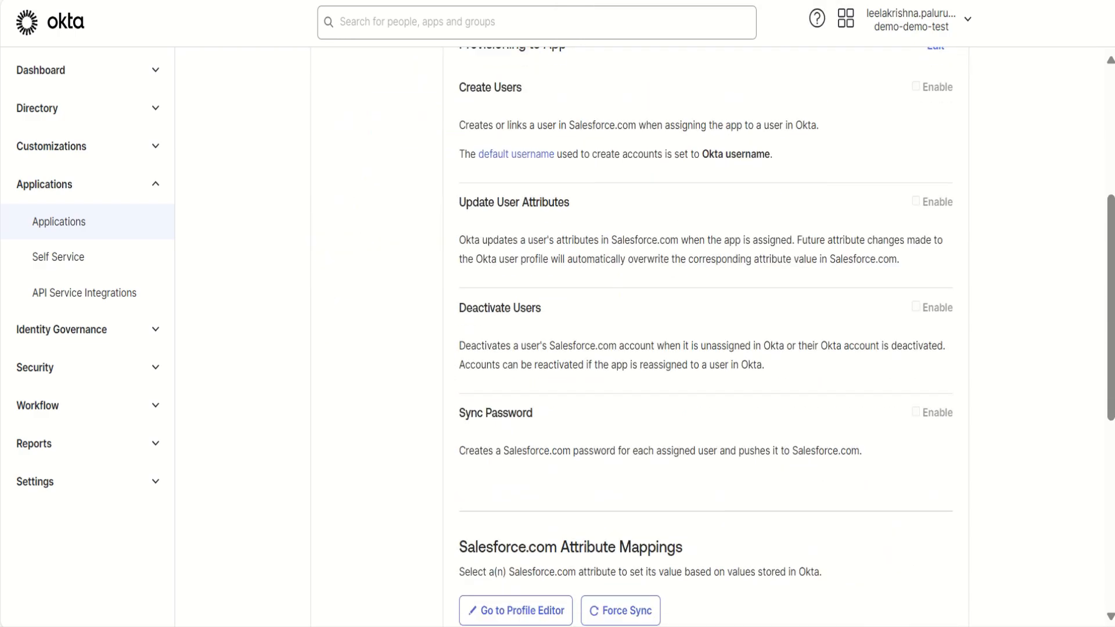
scroll(712, 342, up, 5)
scroll(713, 343, up, 4)
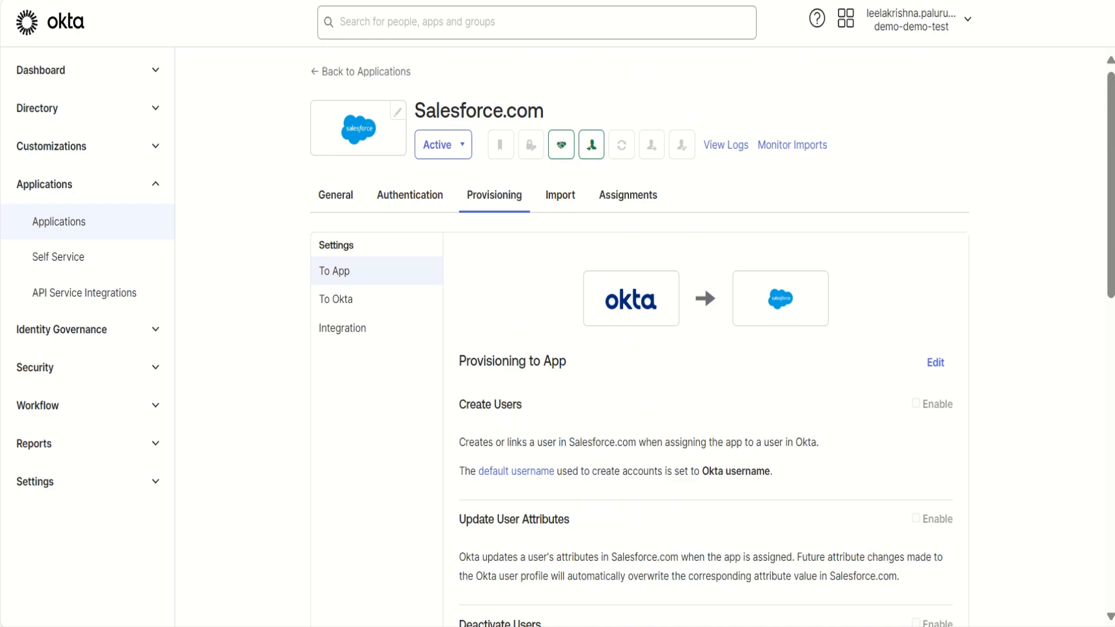
click(935, 362)
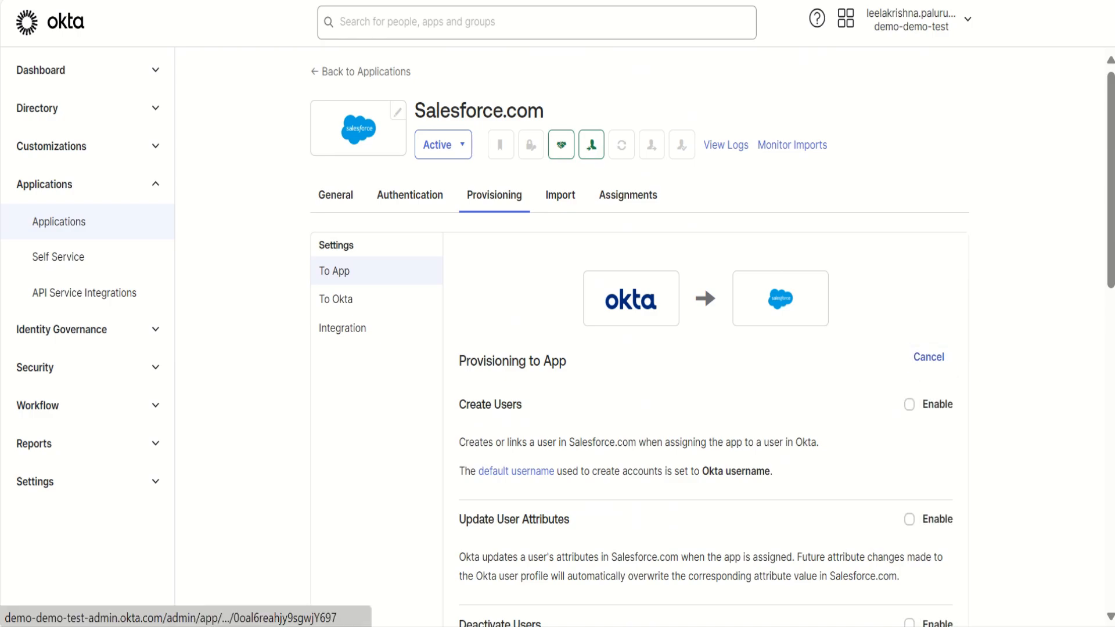
scroll(712, 342, down, 3)
scroll(712, 342, up, 3)
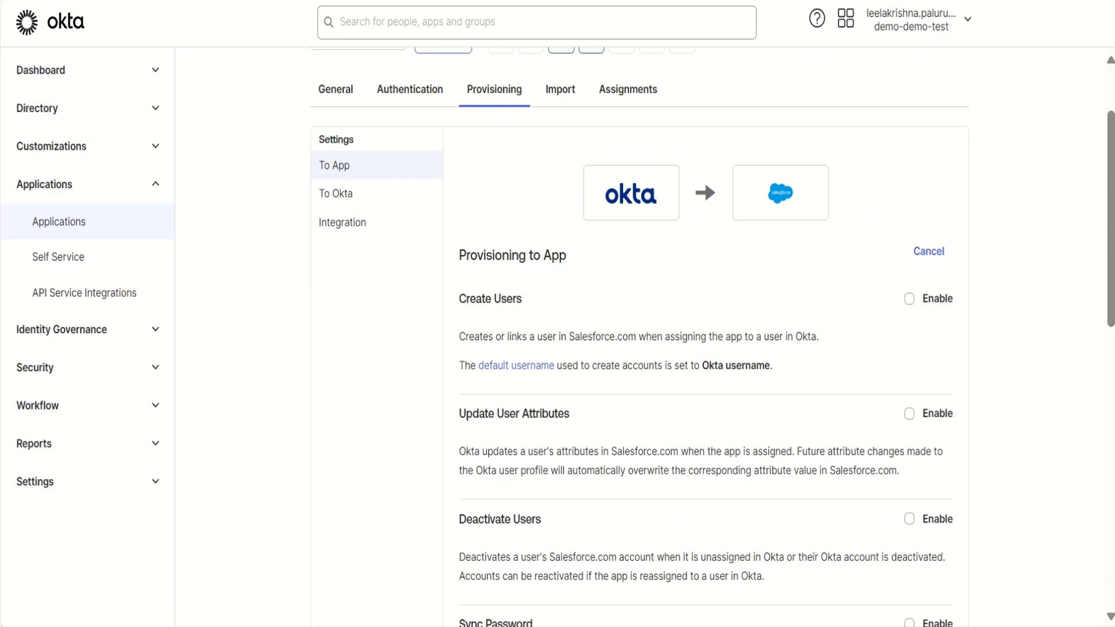
scroll(712, 342, down, 2)
click(909, 298)
scroll(909, 298, down, 2)
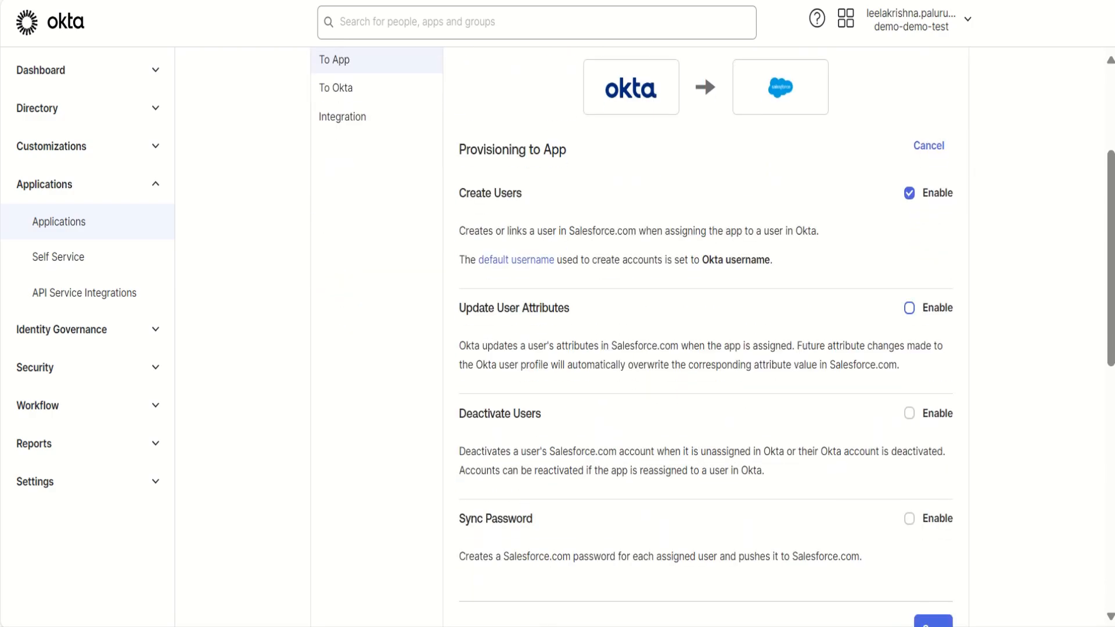
click(909, 308)
scroll(910, 308, down, 3)
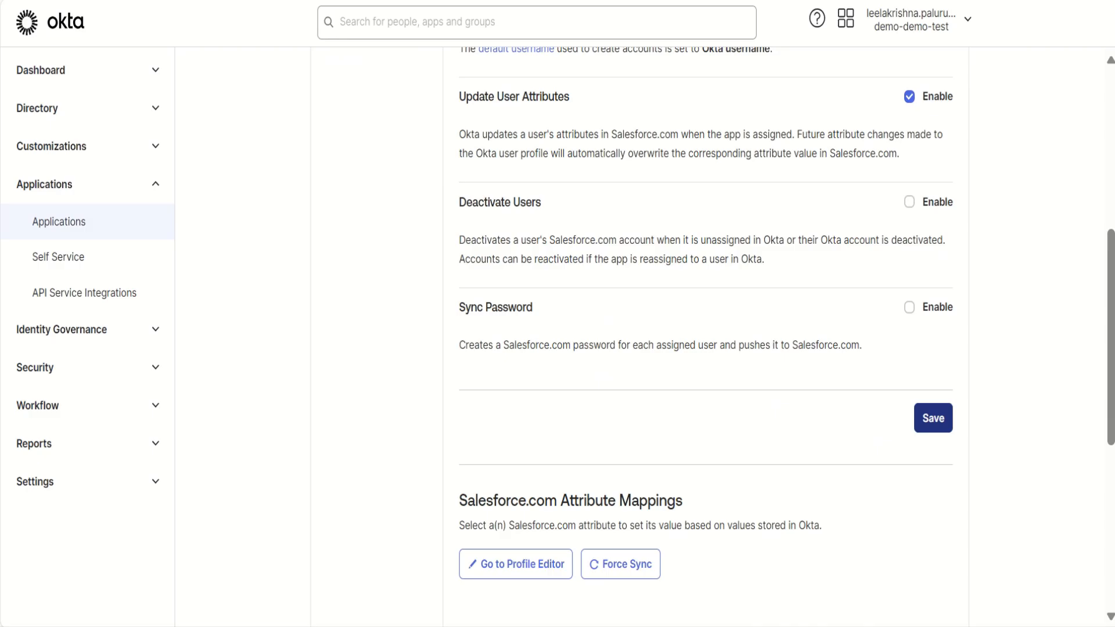
click(933, 418)
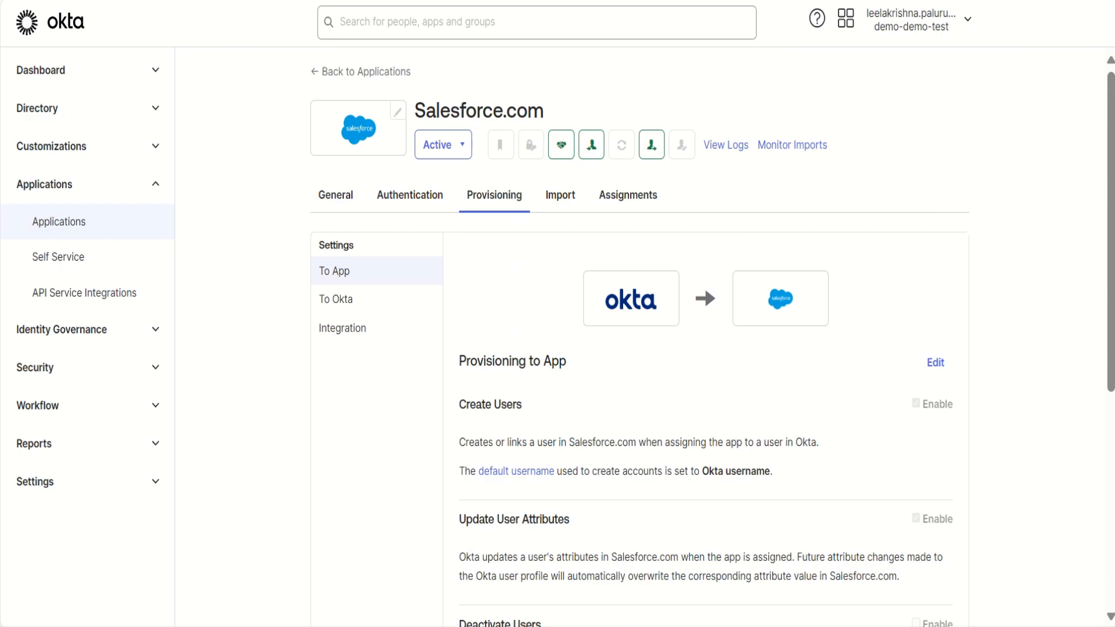
- Start assigning the Salesforce.com app to an individual, choosing the fifth person from the end of the people list
click(628, 195)
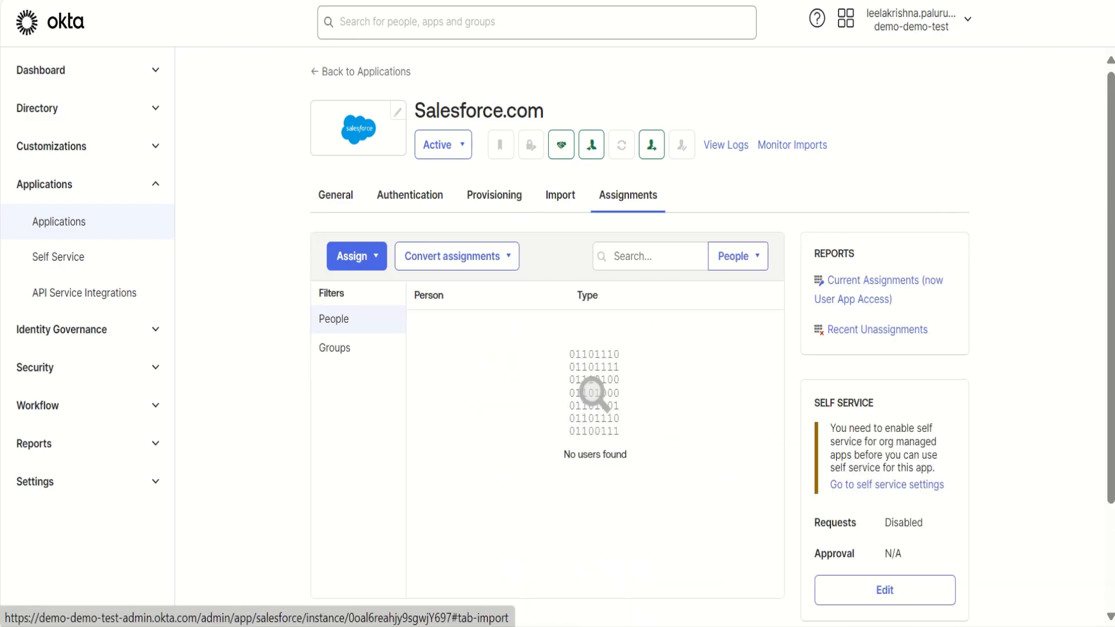
click(352, 256)
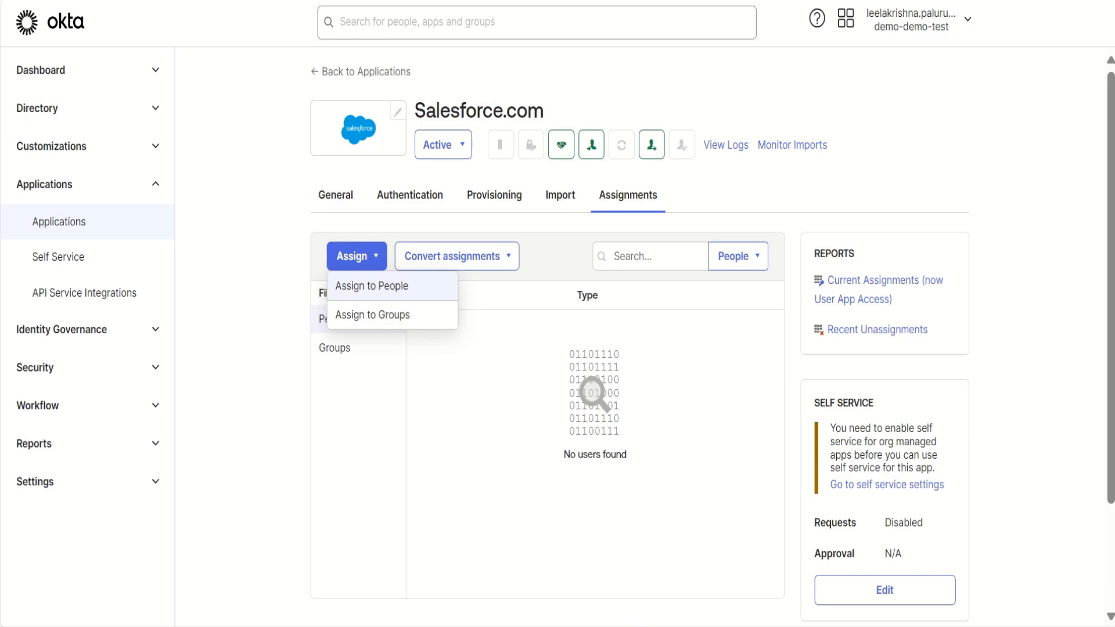
click(372, 285)
scroll(552, 349, down, 3)
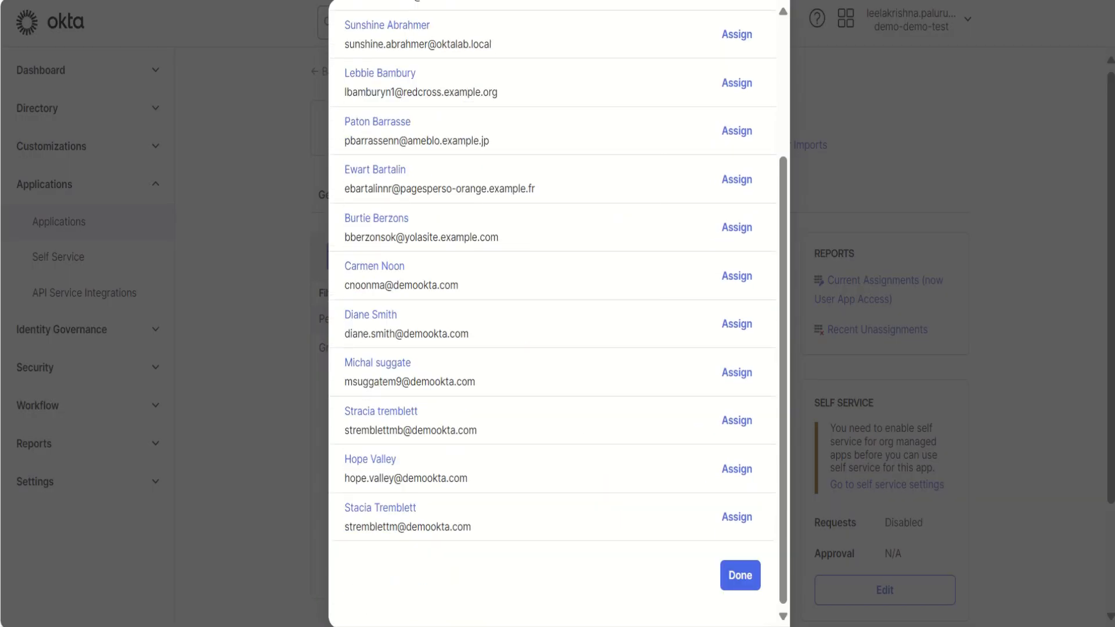
click(737, 324)
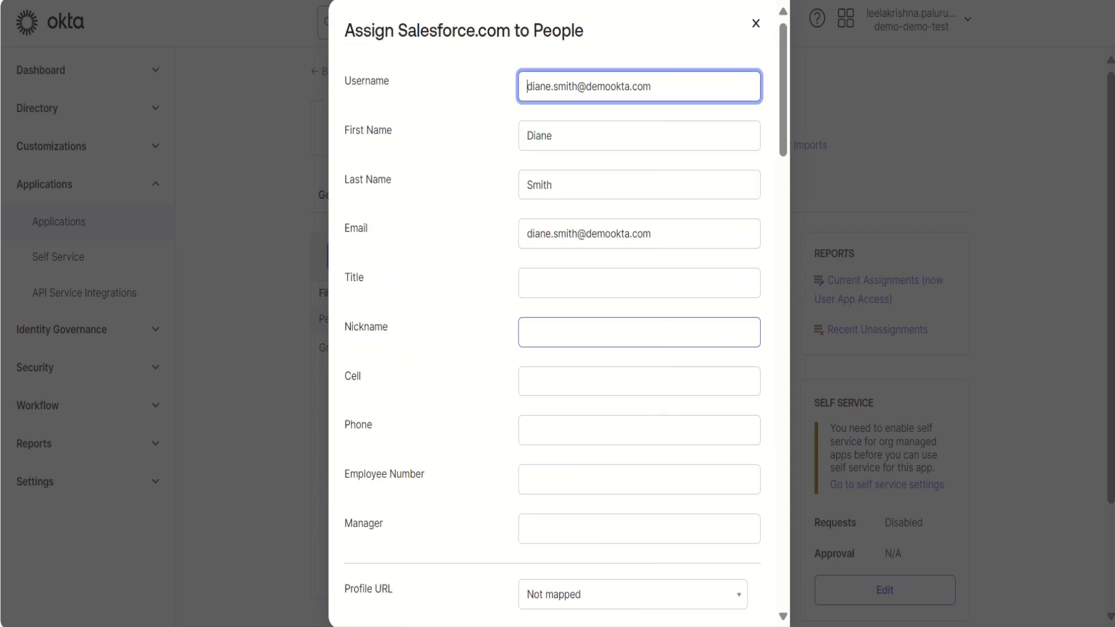
- Set the Profile URL in the person's Salesforce.com assignment to Standard User
scroll(557, 314, down, 2)
scroll(639, 267, down, 2)
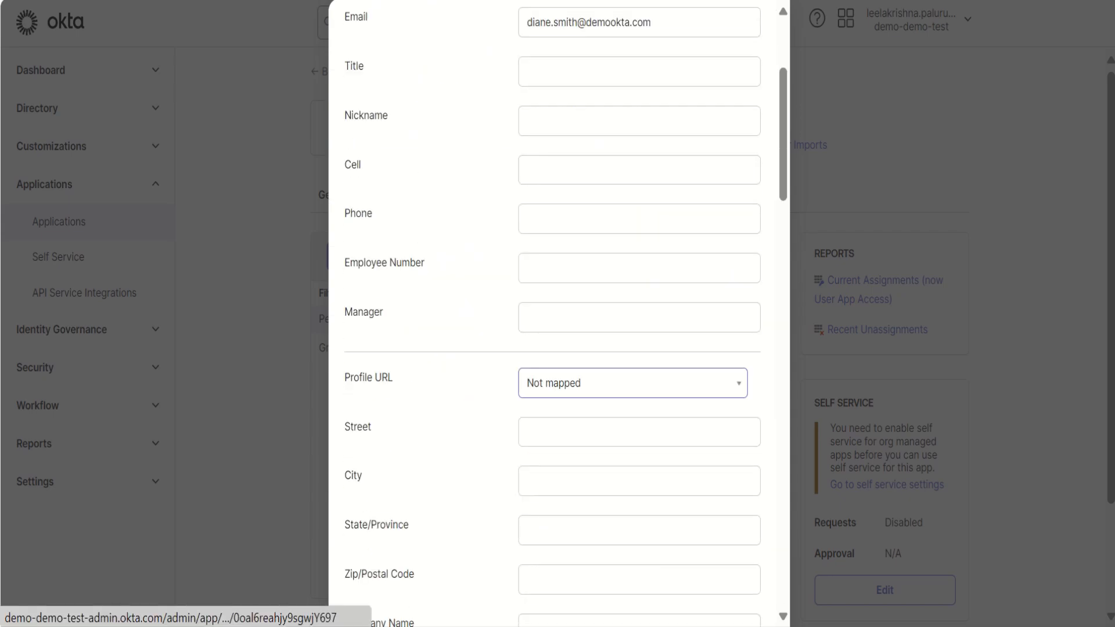
click(633, 383)
scroll(627, 522, down, 10)
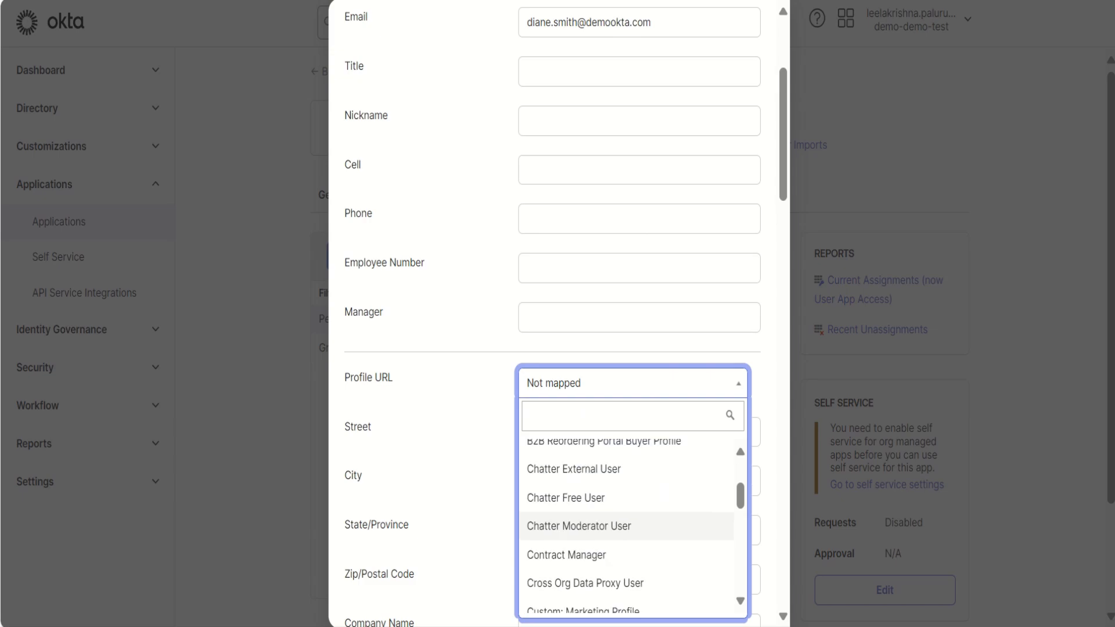
scroll(627, 514, down, 5)
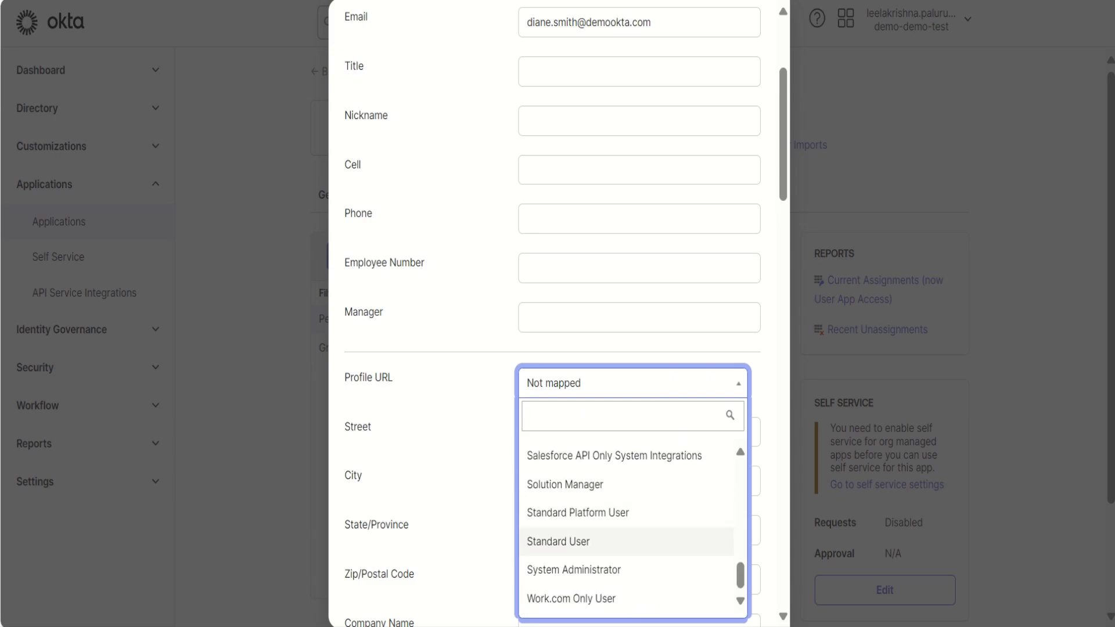
click(580, 541)
- Save the person's assignment without adding permission sets or feature licenses, and finish assigning people to Salesforce.com
scroll(558, 313, down, 10)
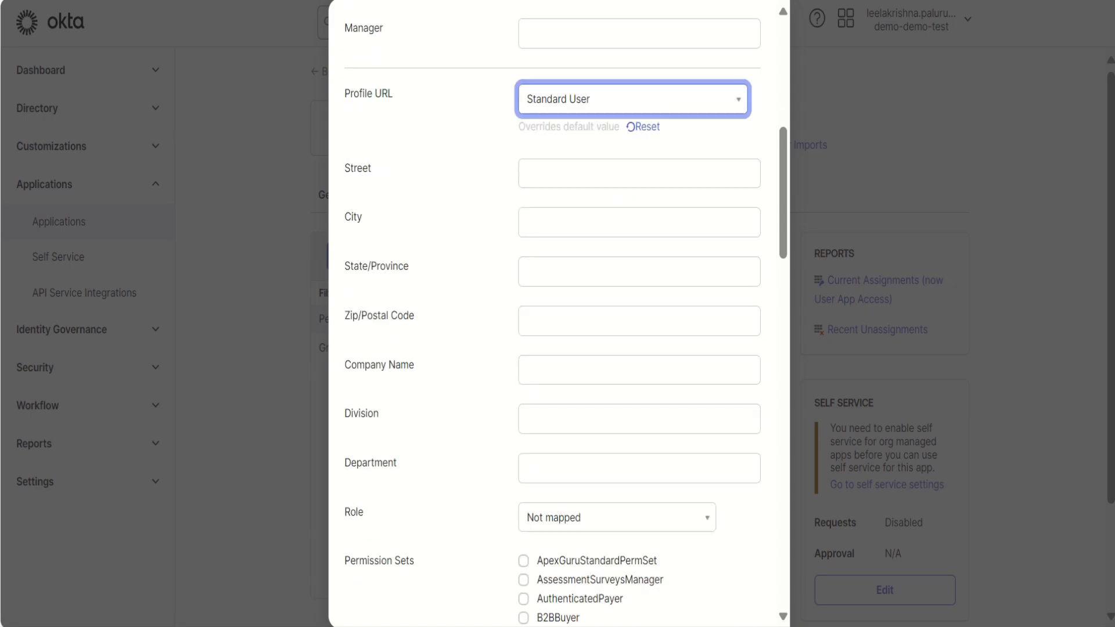
scroll(558, 314, down, 18)
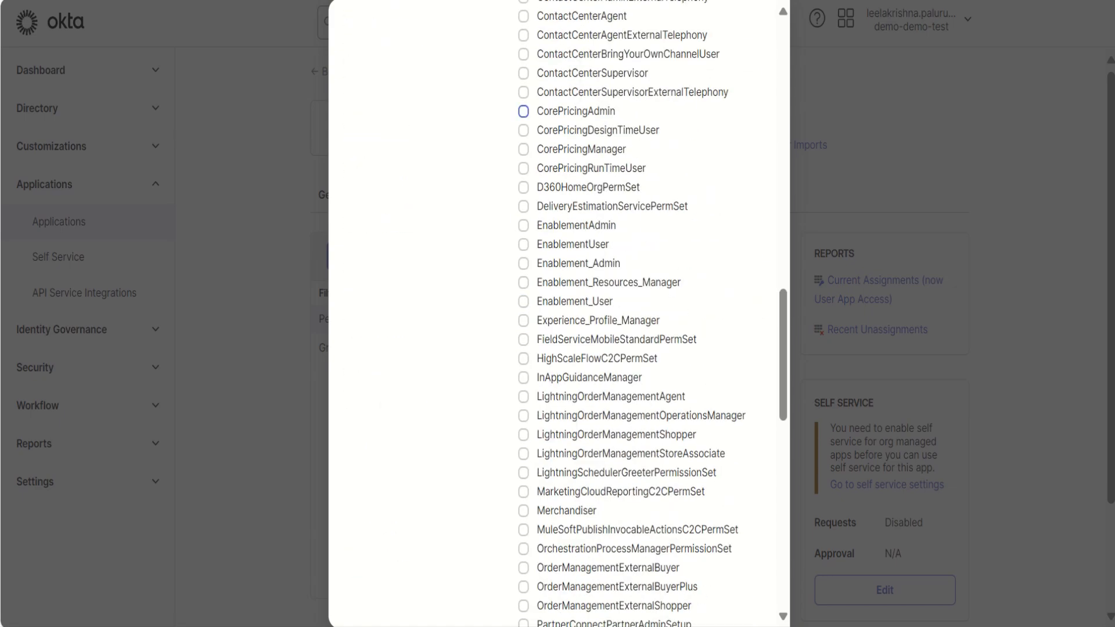
scroll(557, 314, down, 4)
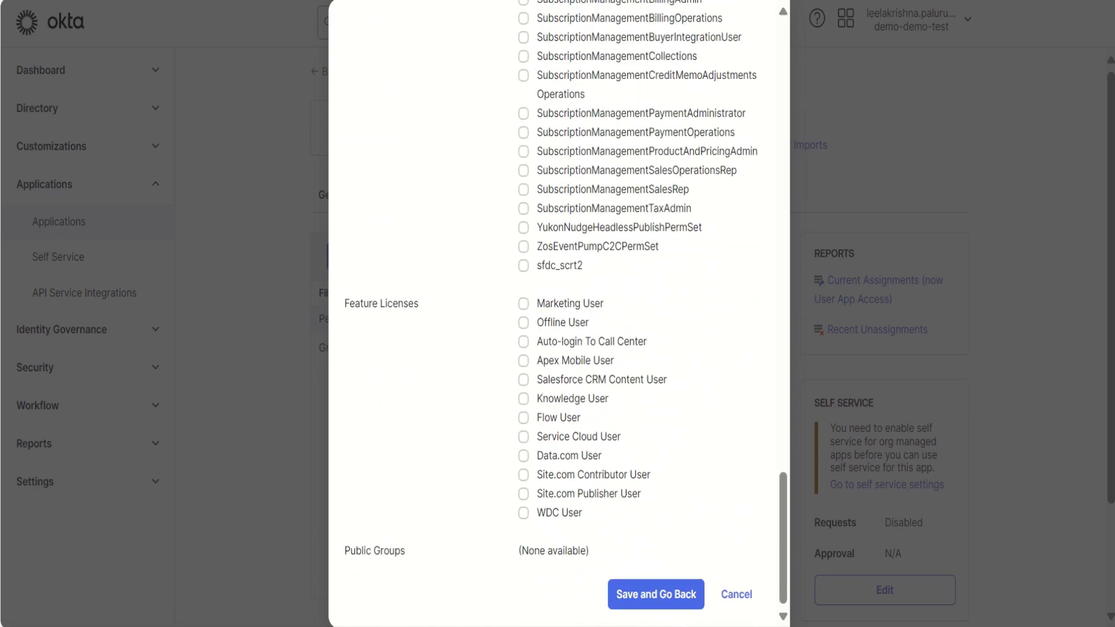
click(656, 594)
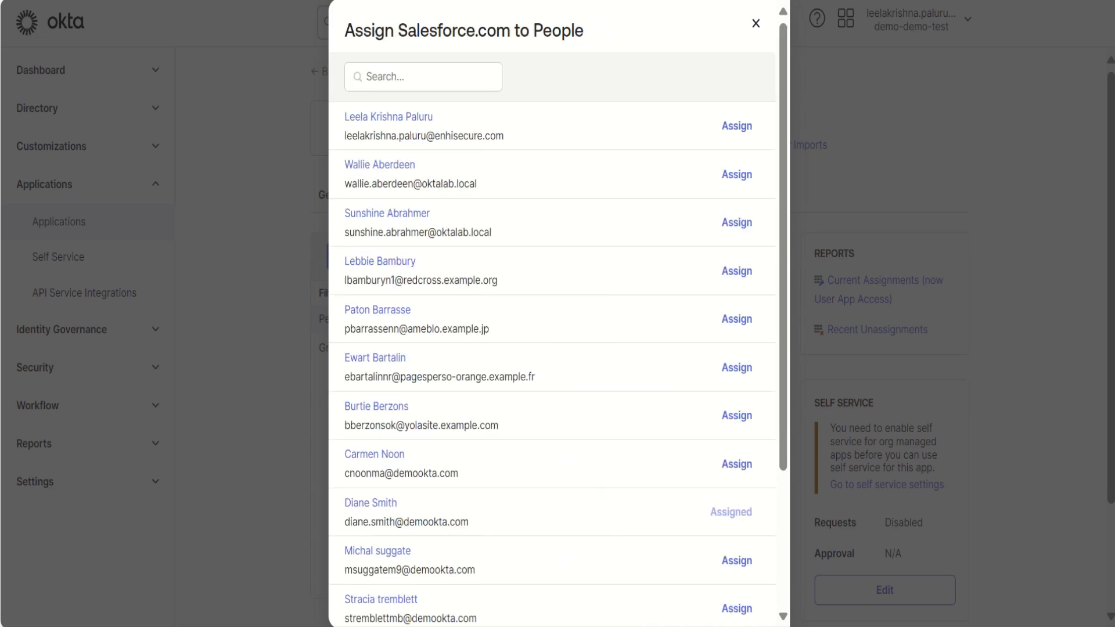
scroll(557, 313, down, 3)
click(739, 575)
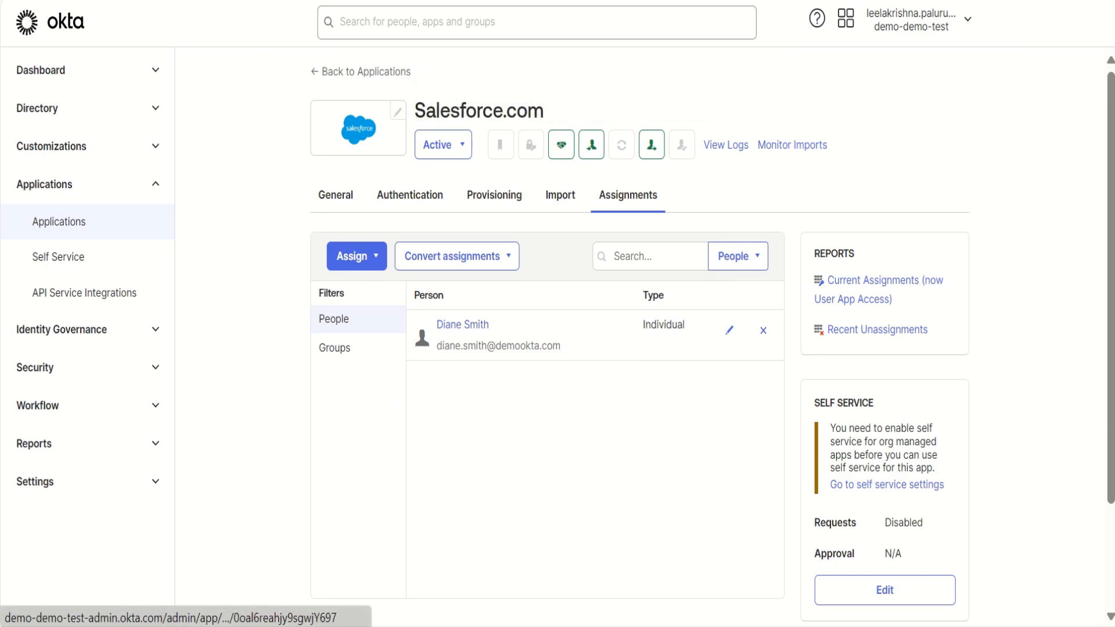
- Switch to Salesforce Setup and examine the Users list under Administration for the provisioned user
key(ctrl+Tab)
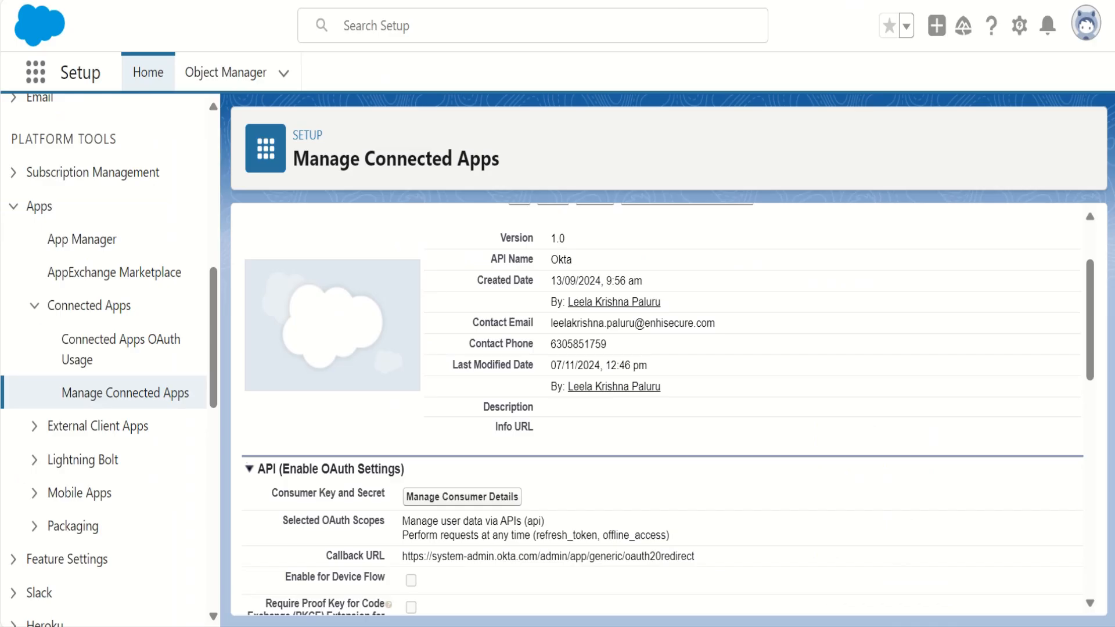
key(ctrl+shift+Tab)
key(ctrl+Tab)
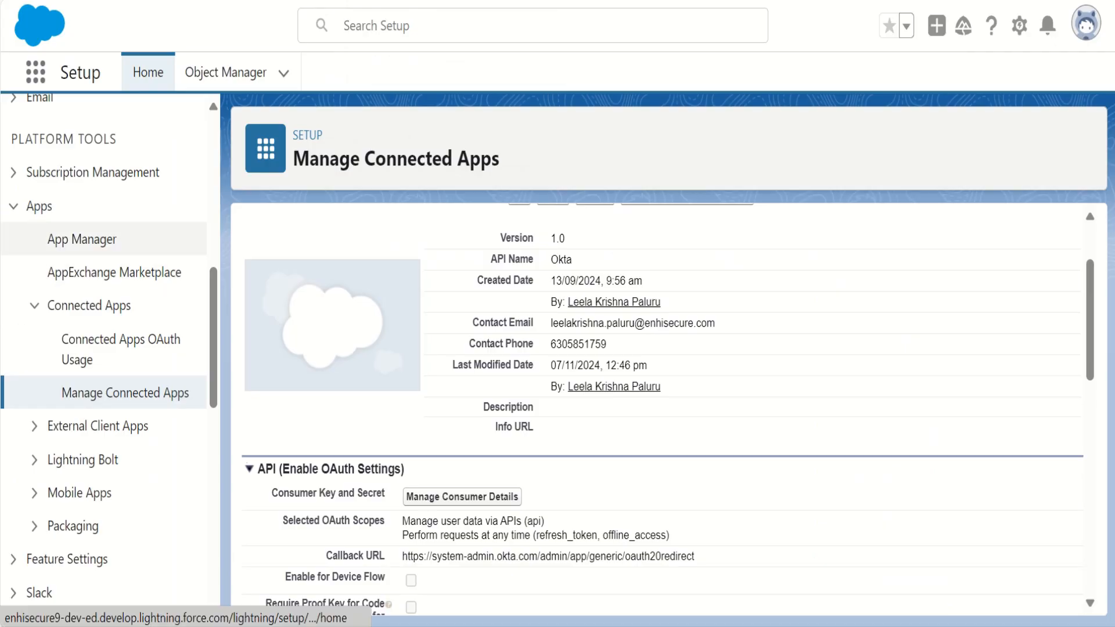
scroll(105, 349, up, 7)
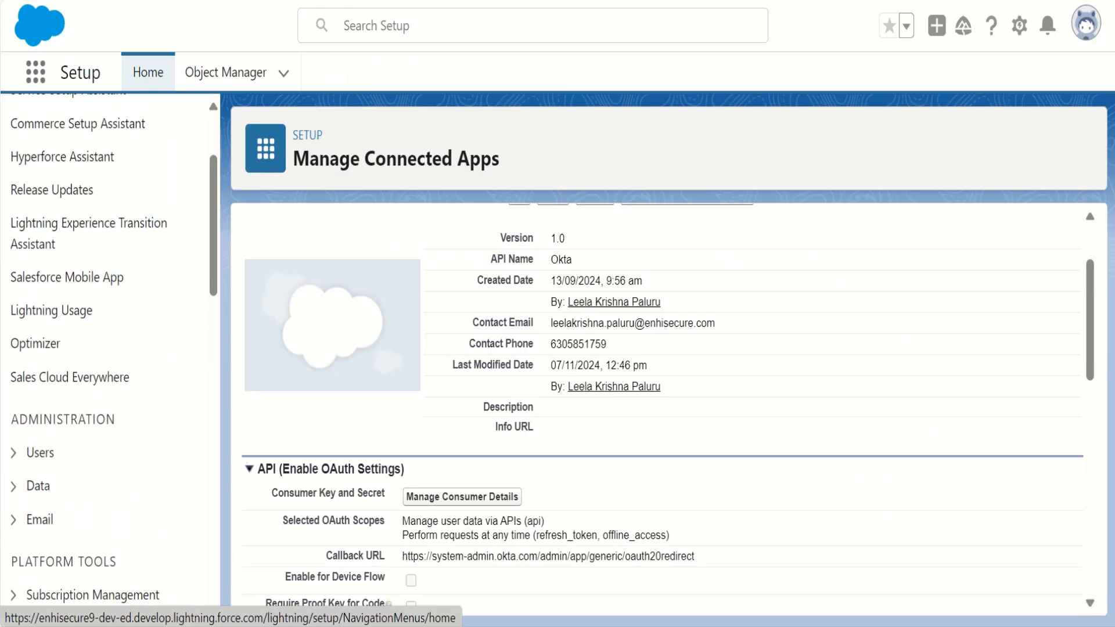
click(40, 452)
scroll(104, 465, down, 4)
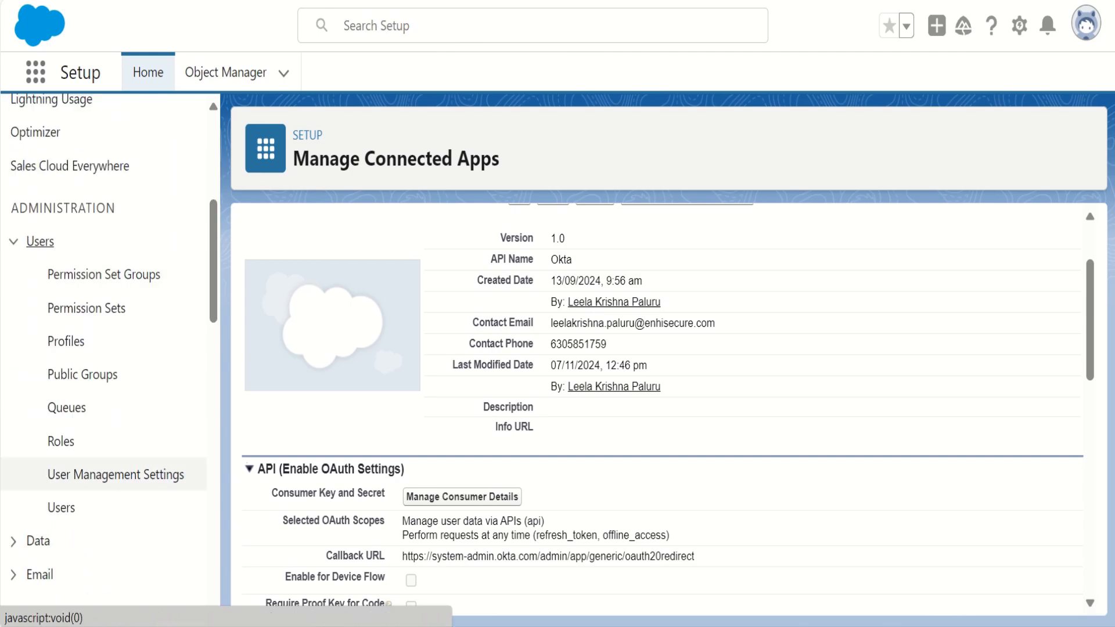
click(61, 507)
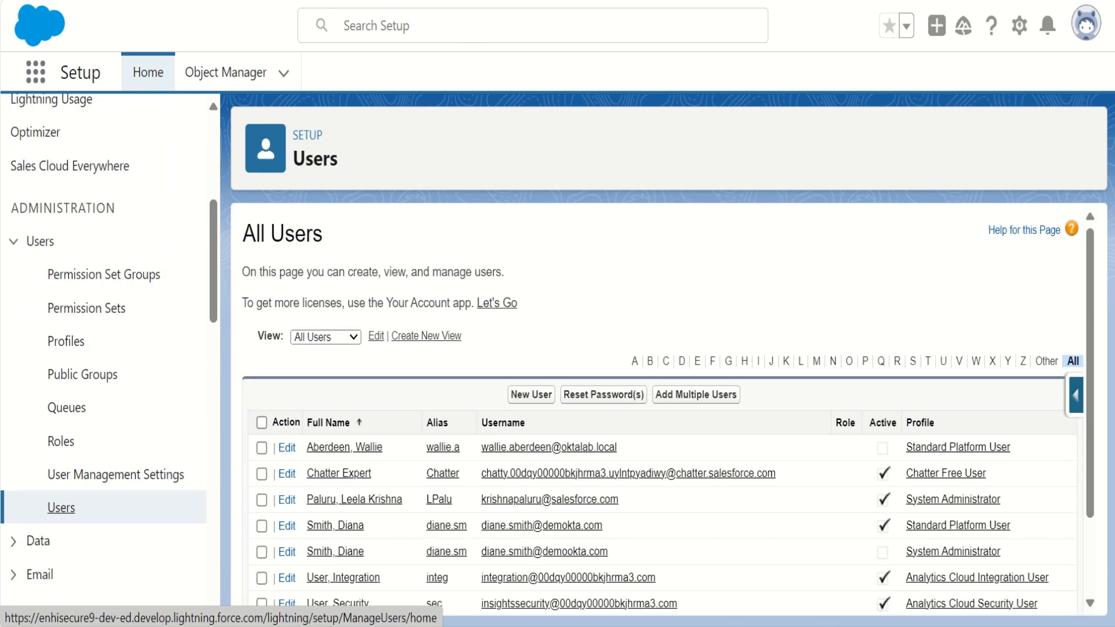
scroll(446, 519, down, 2)
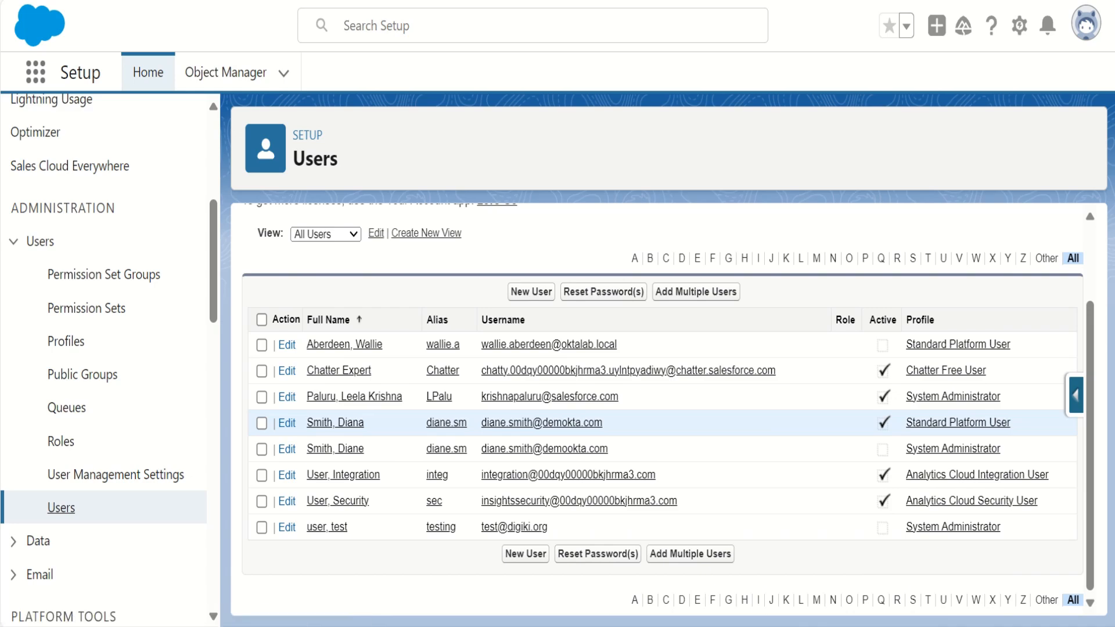
click(262, 423)
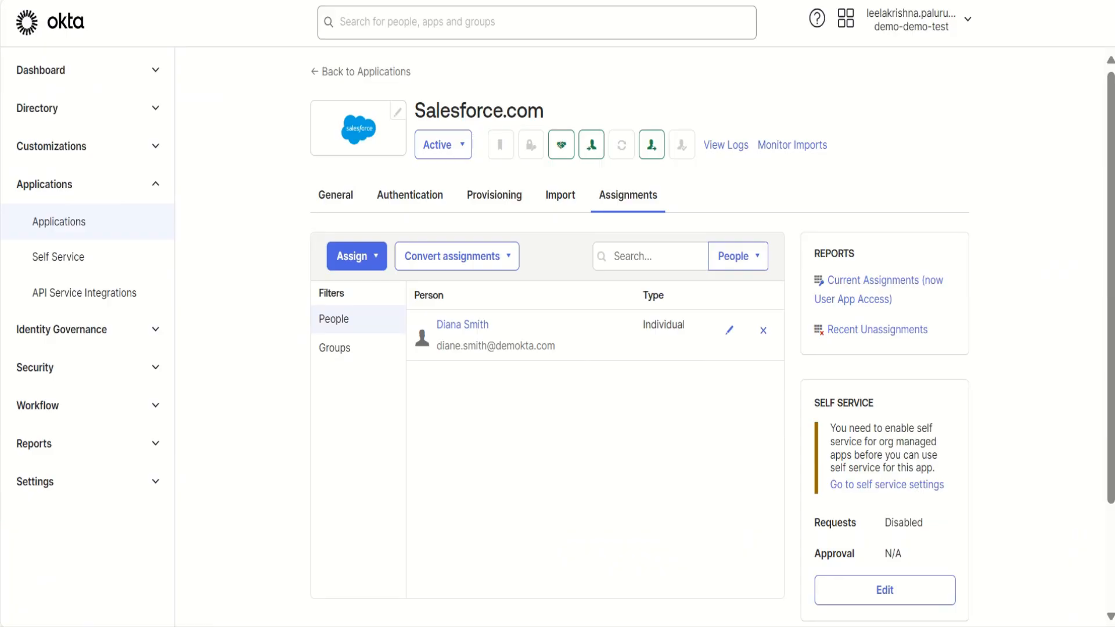
- Copy the assigned user's username from the Okta assignment and load the demo Okta org's sign-in page in a private browser window
drag(556, 346, 436, 346)
key(ctrl+c)
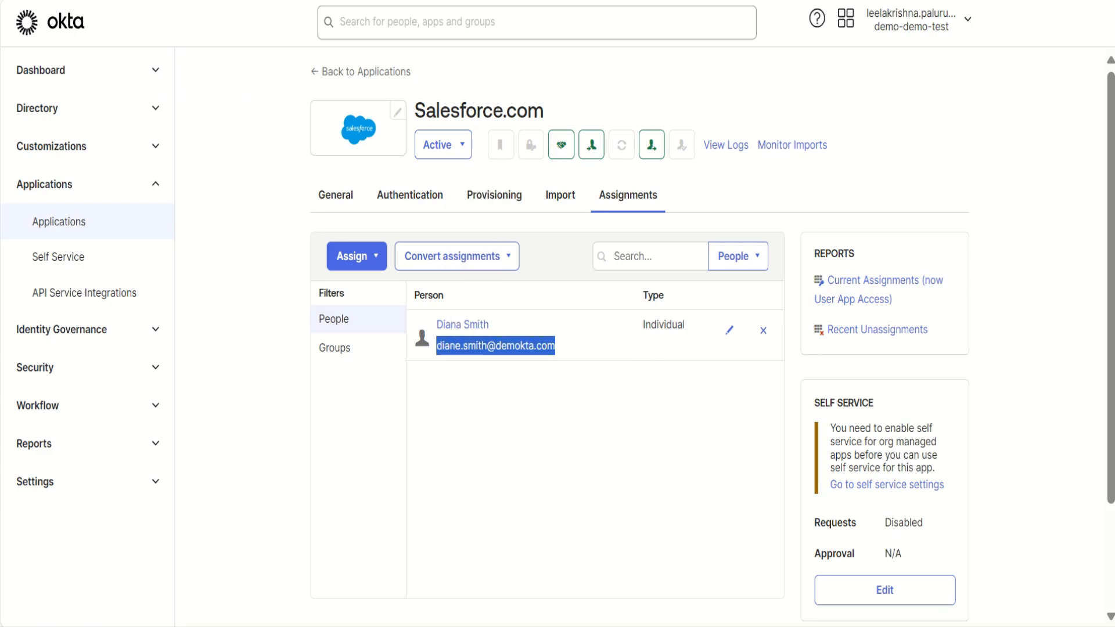
key(ctrl+shift+n)
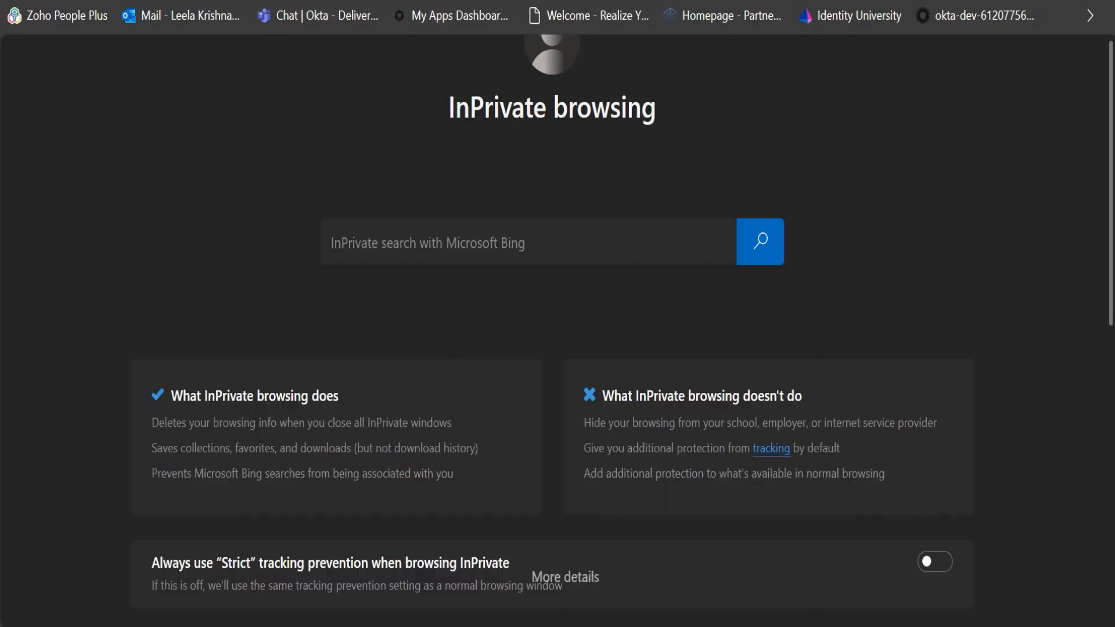
text(demo)
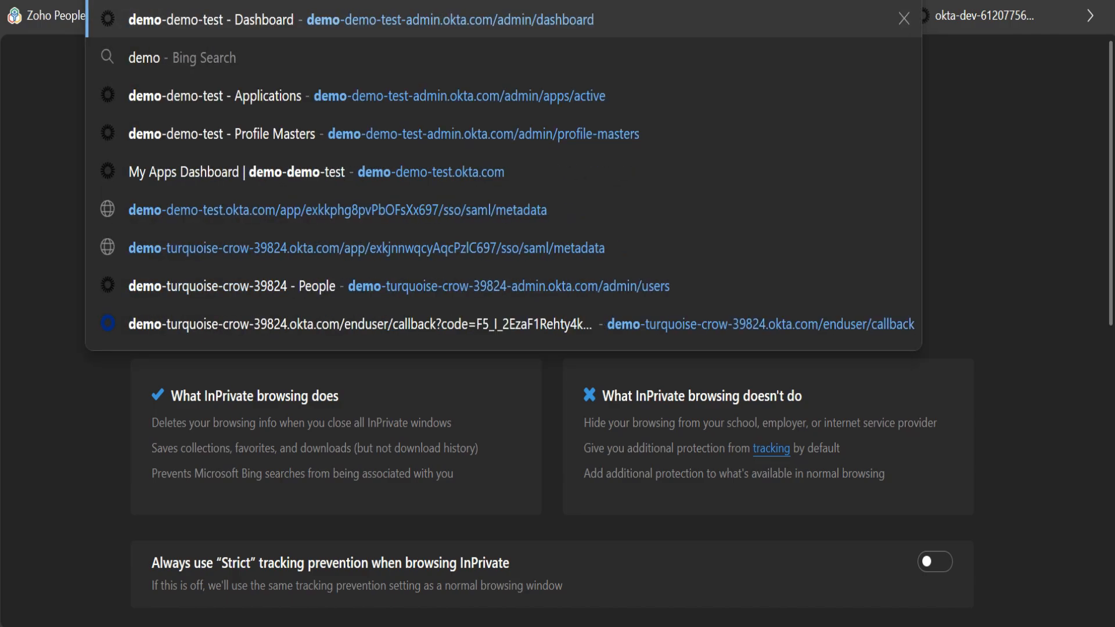
key(Return)
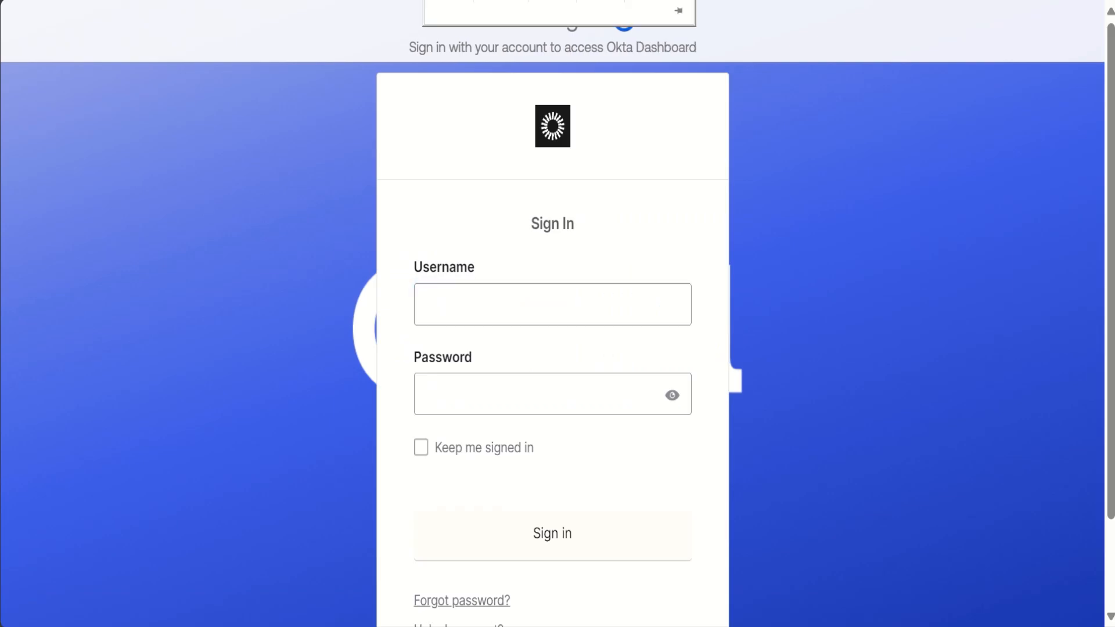
- Sign in to Okta with the copied username and the account password
click(553, 304)
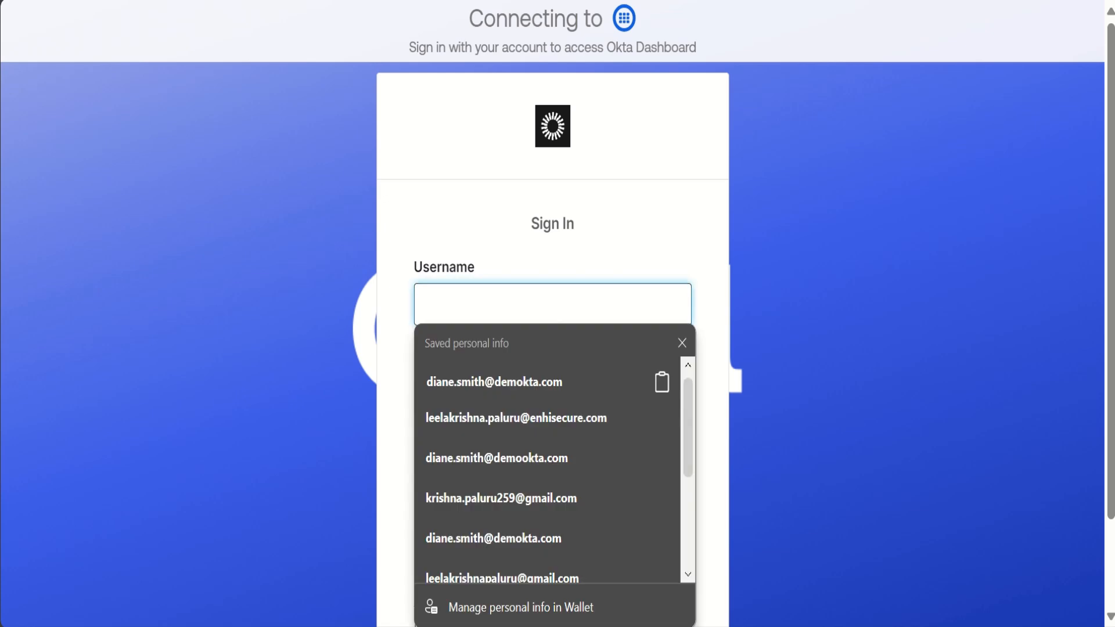
key(ctrl+v)
key(Return)
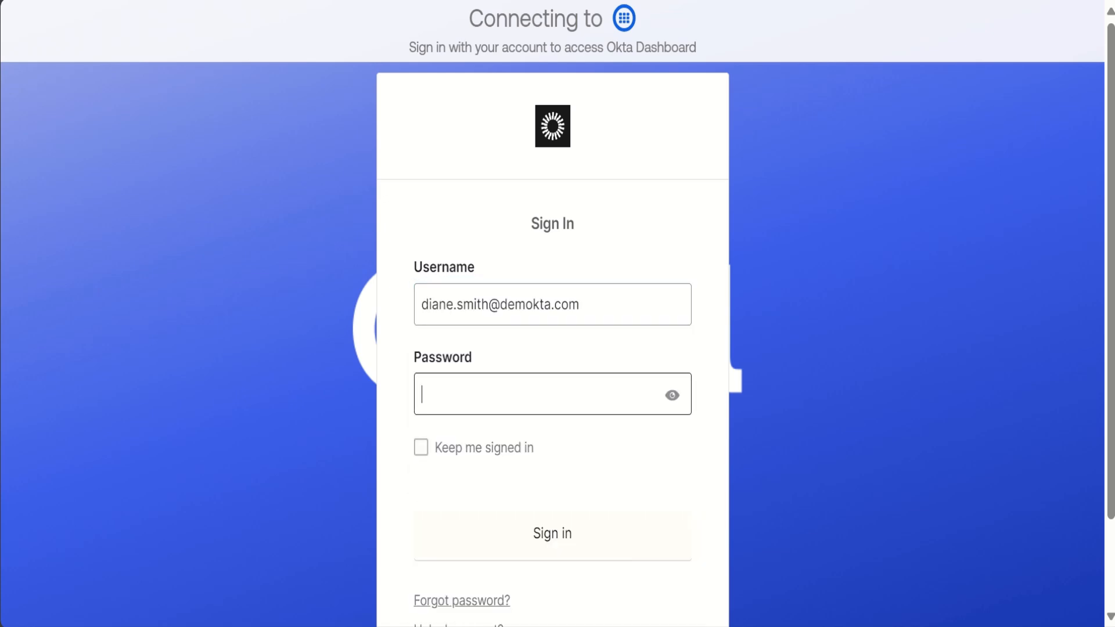
text(••••••••••)
key(Return)
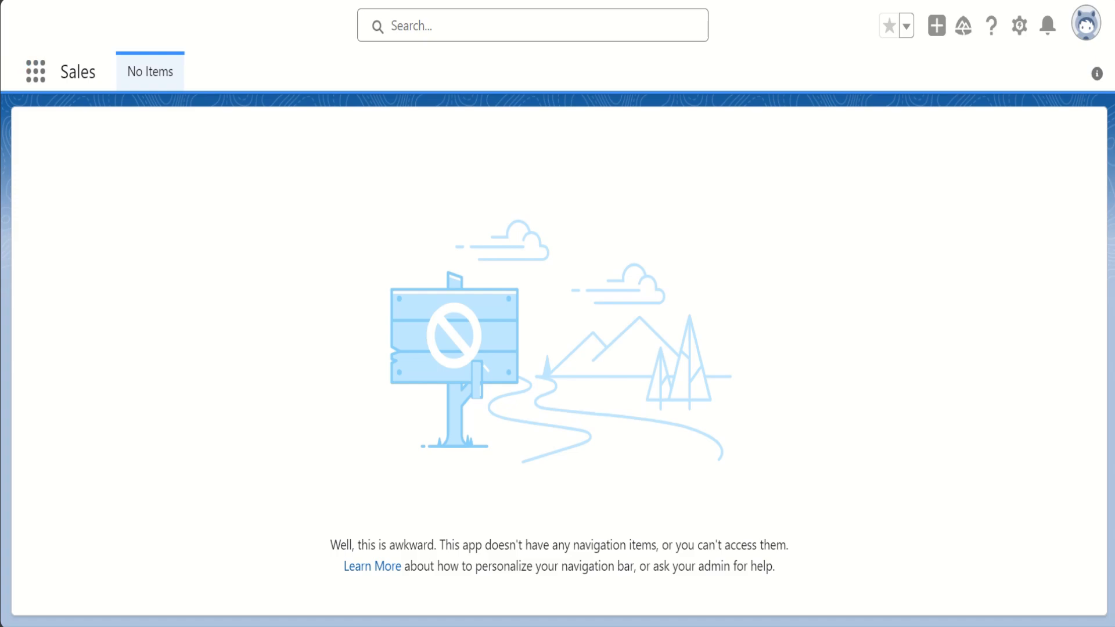
click(1019, 25)
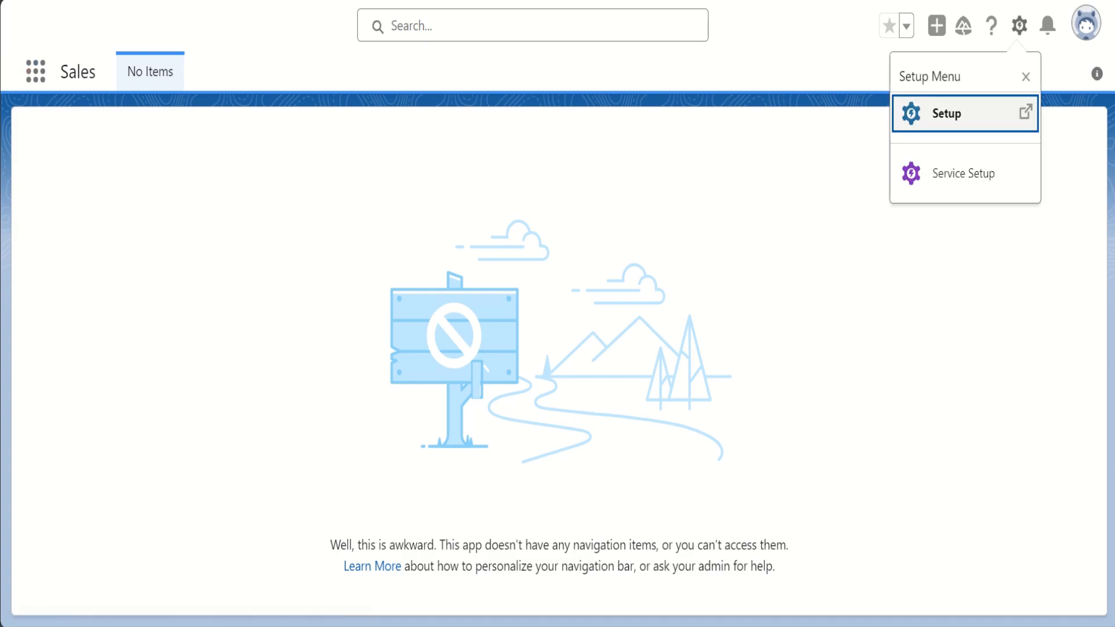
click(35, 71)
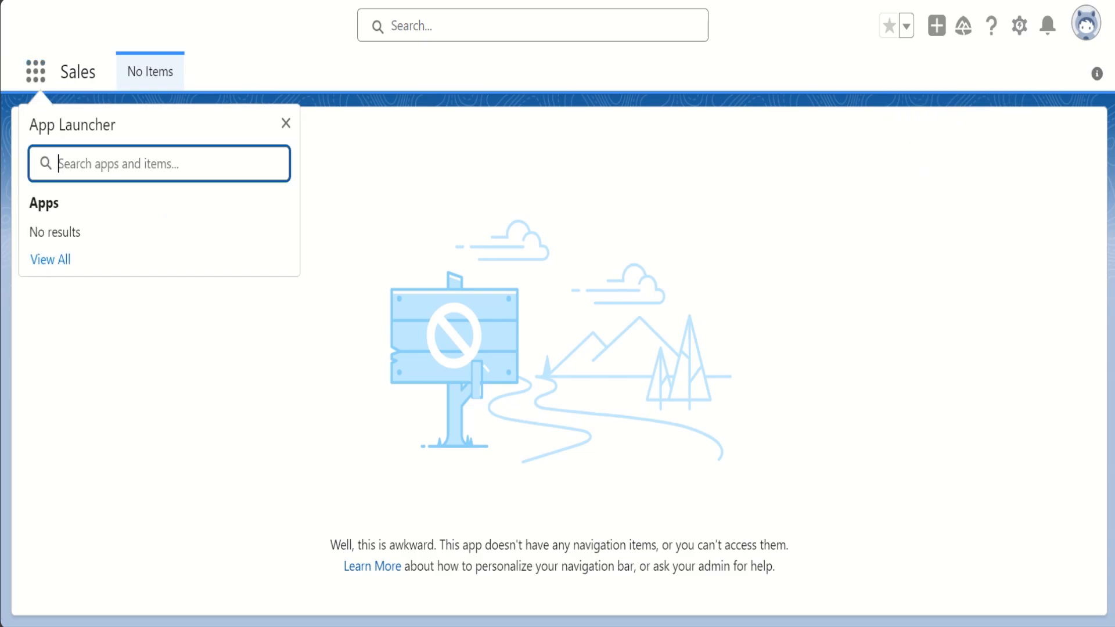
key(Escape)
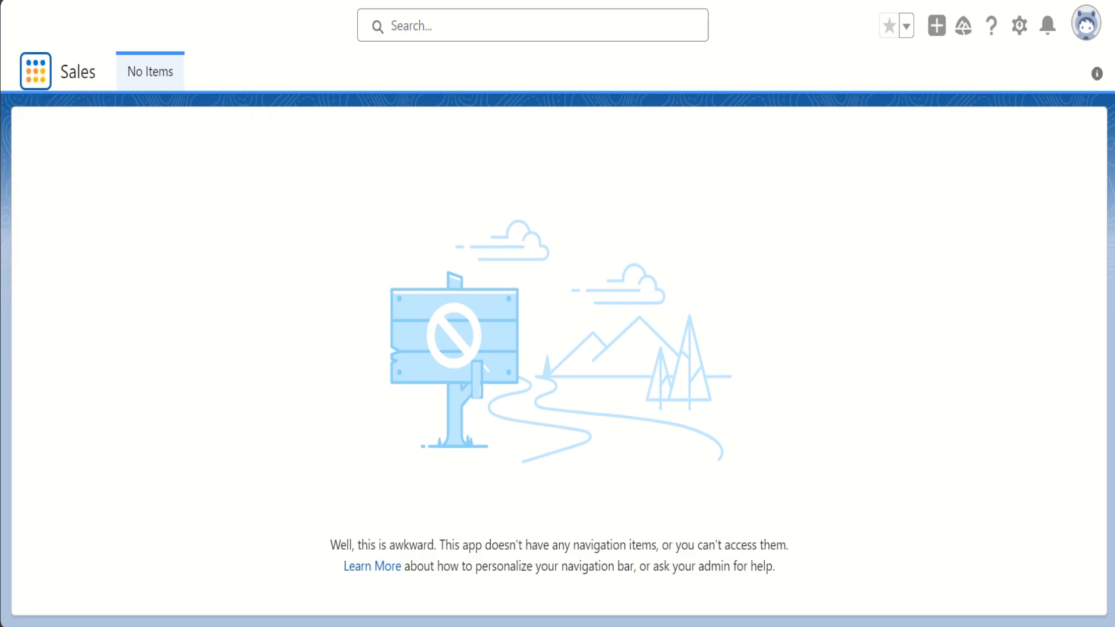
- Log the assigned user out of Salesforce to test single logout
mouse_move(1097, 73)
click(1086, 23)
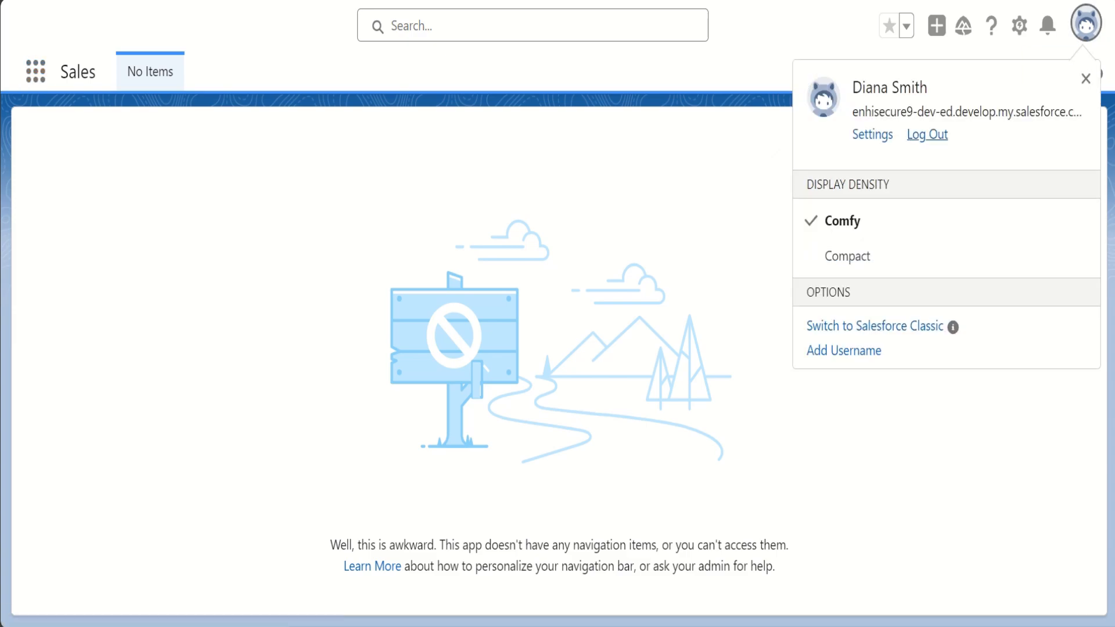
click(928, 135)
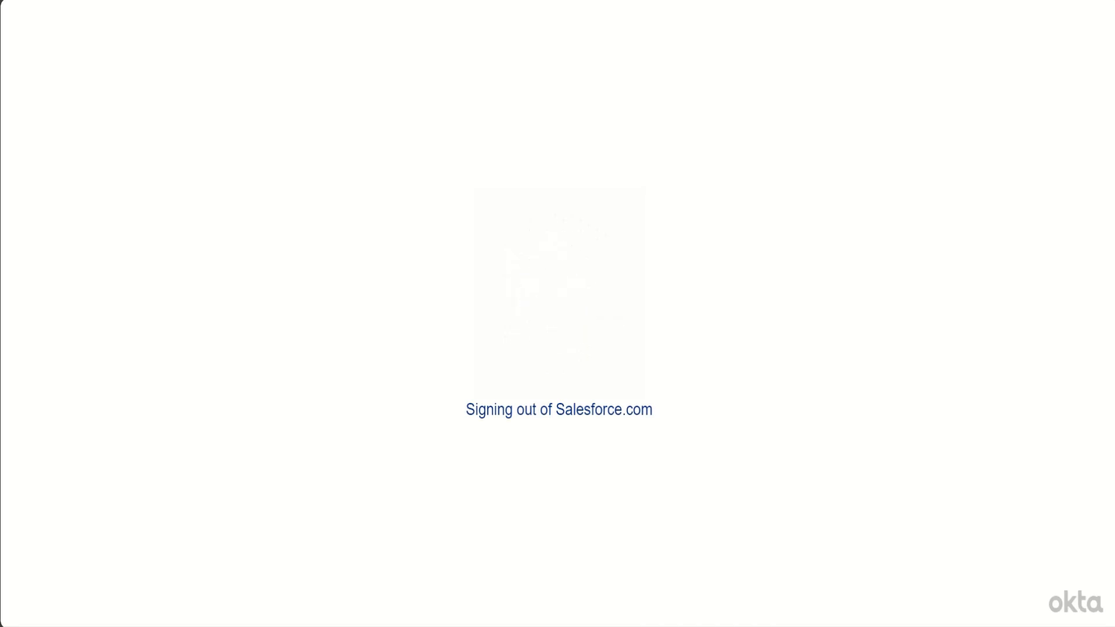